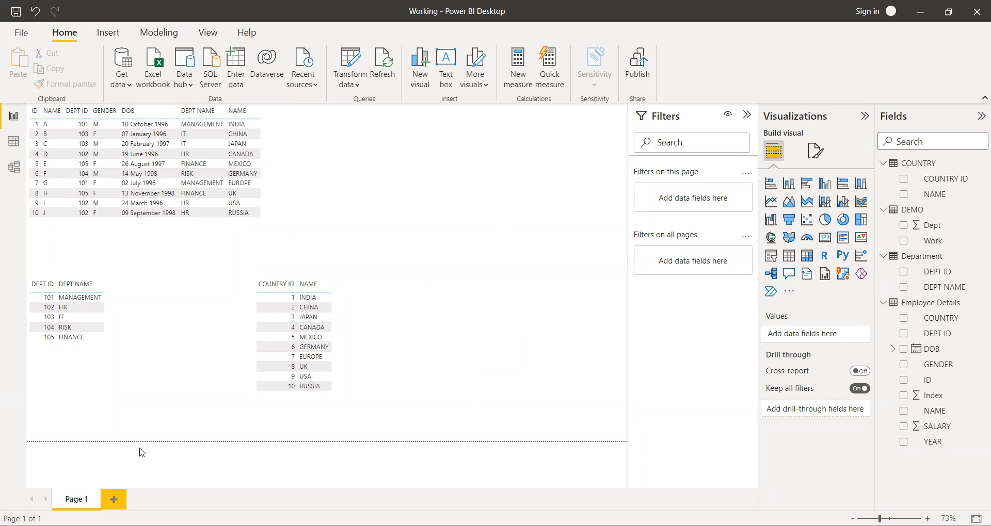
Add a new report page and insert a text box on it reading "Visuals and Relations".
key("ctrl+m")
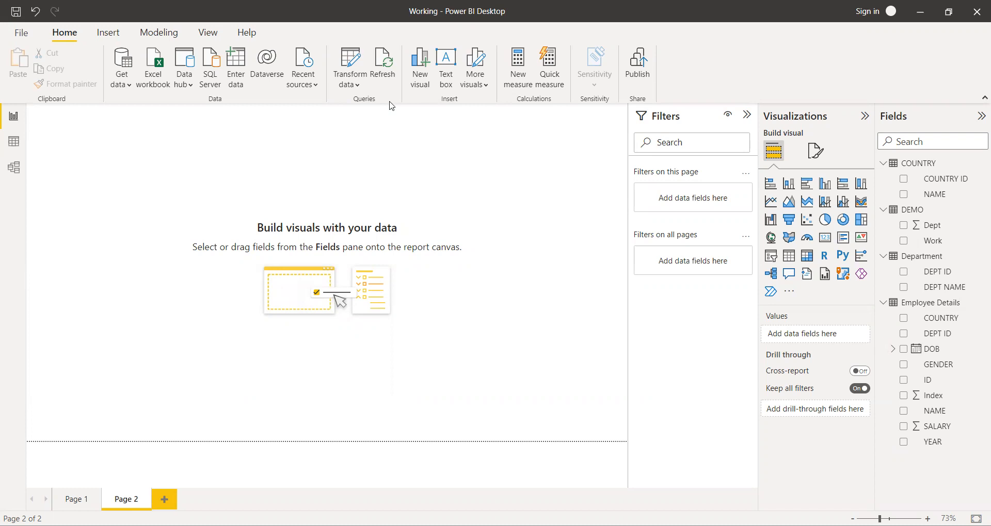
left_click(451, 63)
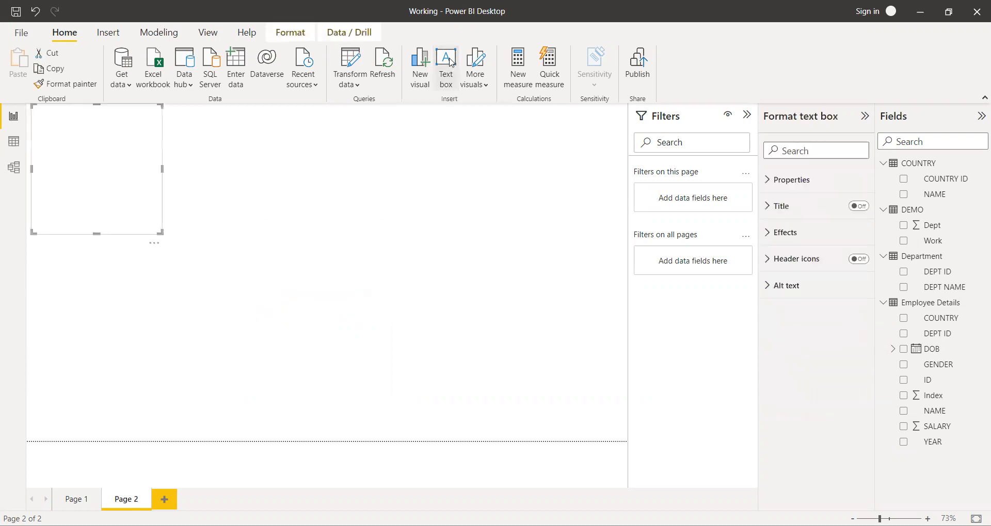
left_click(92, 132)
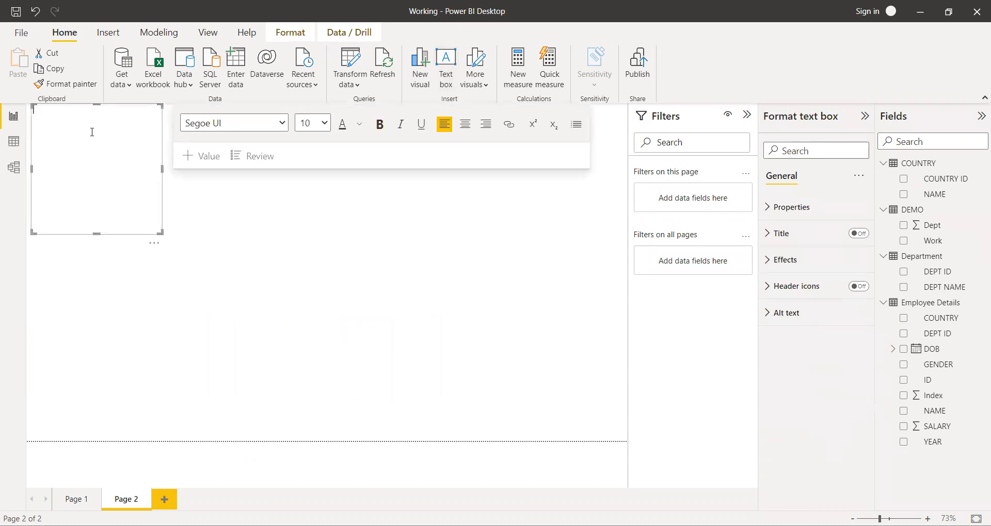
type("Visuals and Relations")
left_click(253, 218)
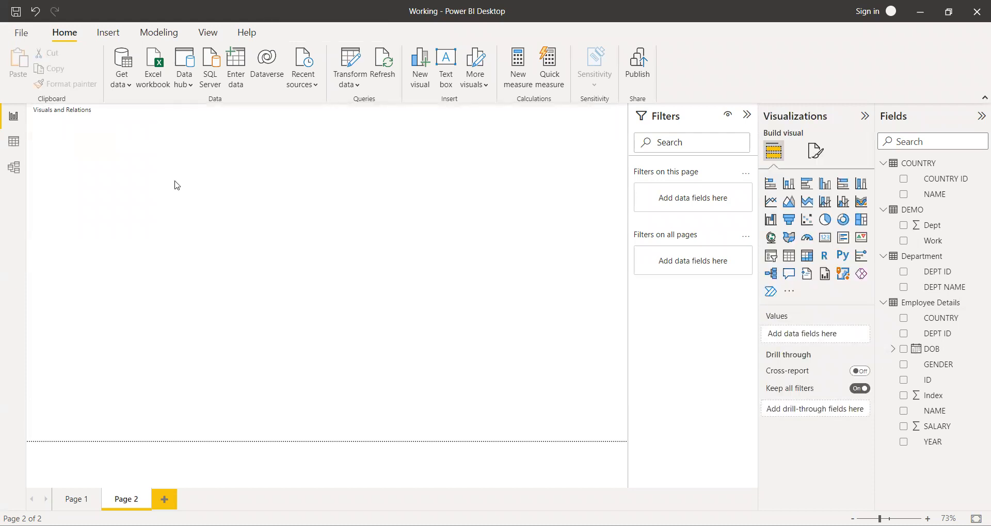
Set the font size of the "Visuals and Relations" title text to 28.
left_click(117, 146)
left_click_drag(100, 109, 16, 124)
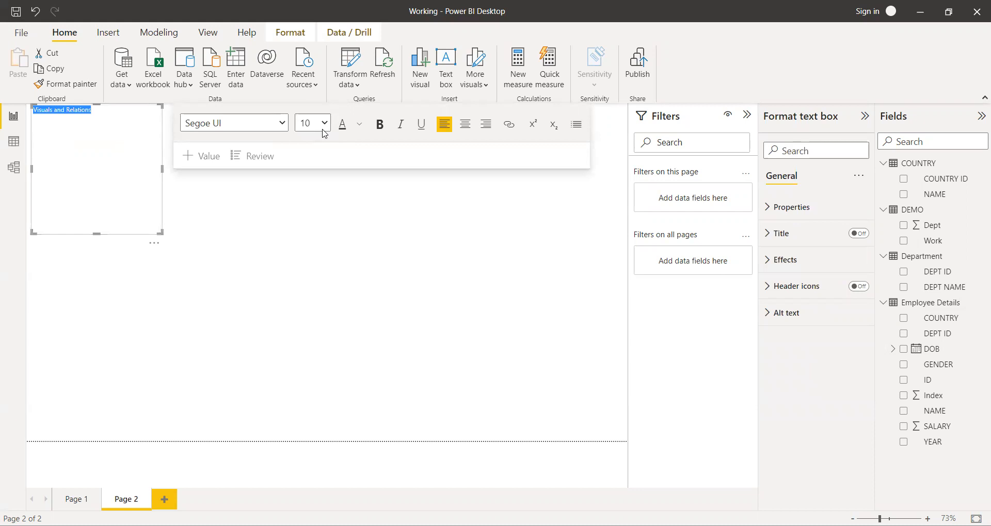
left_click(311, 256)
left_click(251, 264)
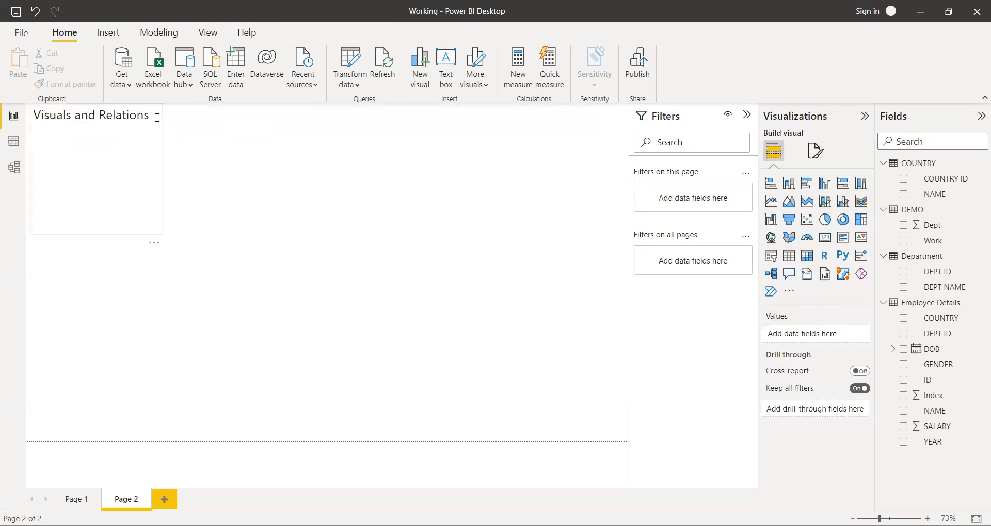
left_click_drag(157, 117, 33, 116)
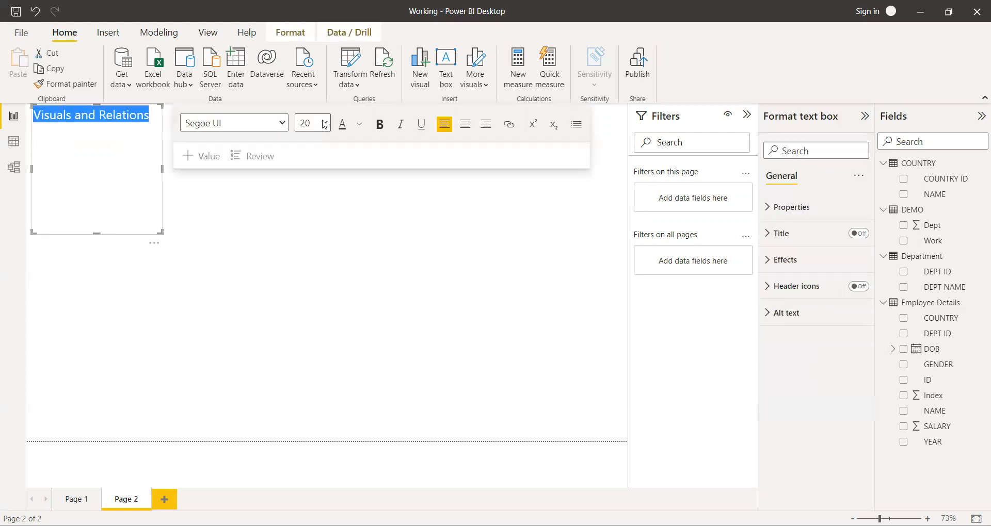
left_click(159, 230)
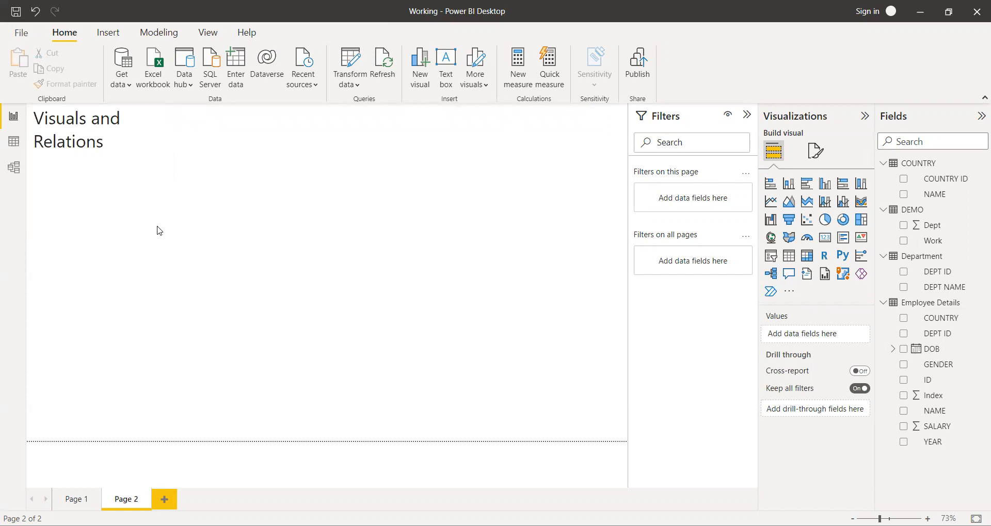
Widen the title text box so the title fits on one line, and reduce the box's height to the text.
left_click(160, 228)
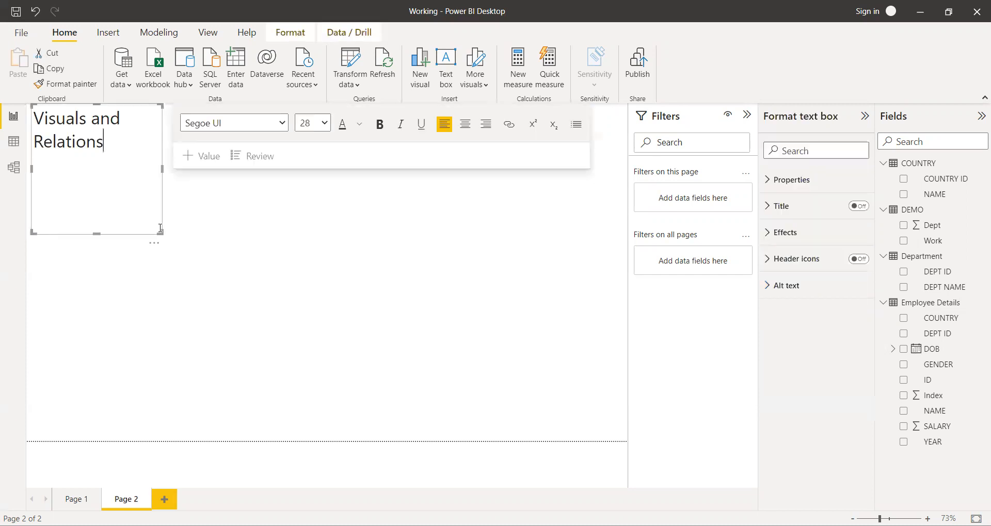
left_click_drag(161, 233, 213, 234)
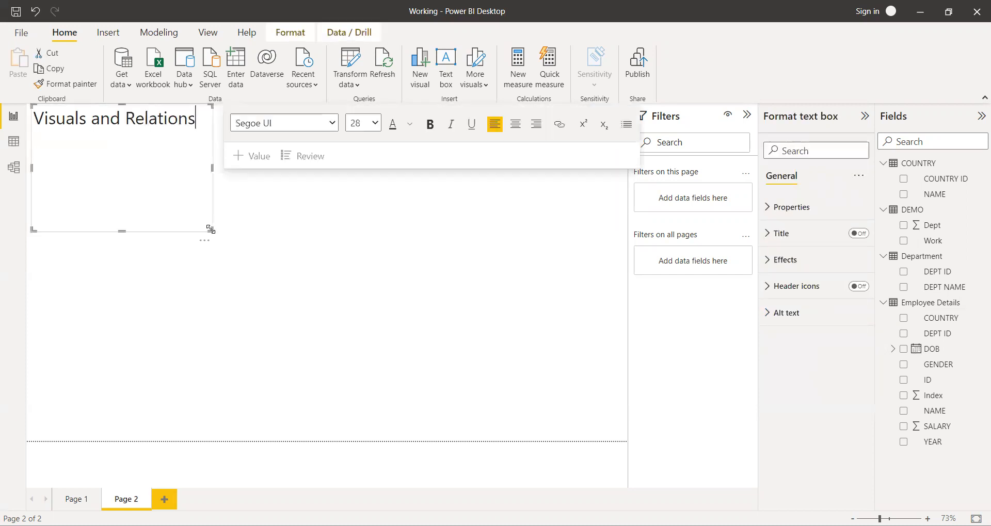
left_click(192, 129)
left_click_drag(198, 123, 48, 125)
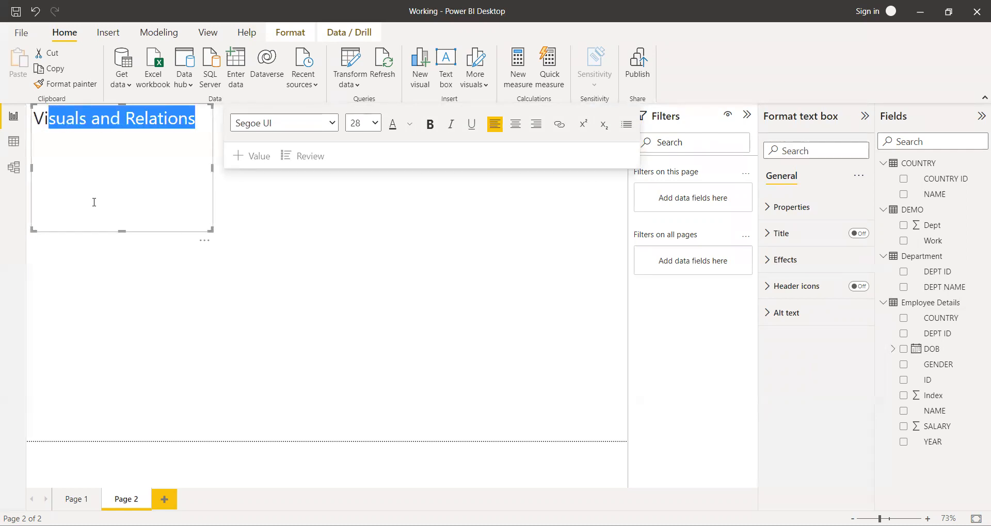
left_click_drag(119, 231, 120, 133)
left_click(123, 167)
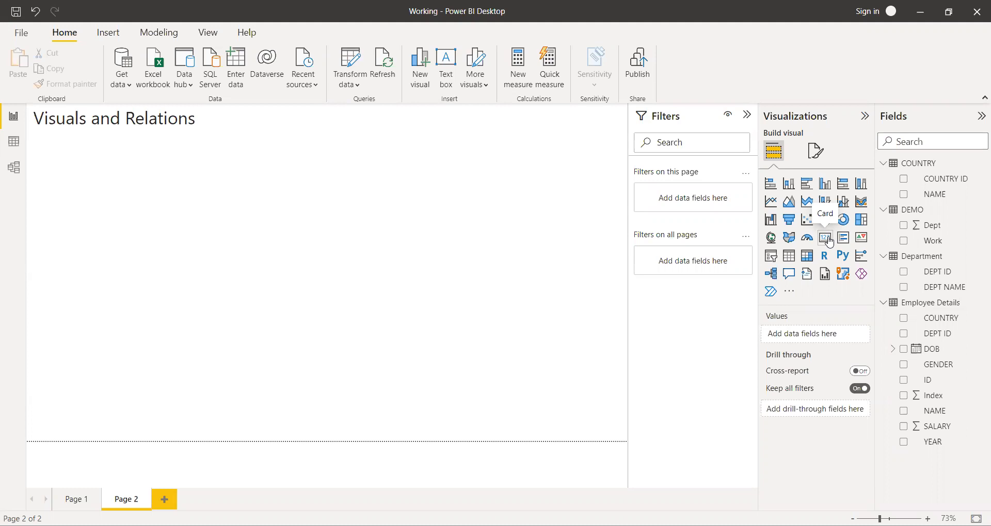
Add a card visual below the title and populate it with the ID field from Employee Details.
left_click(825, 238)
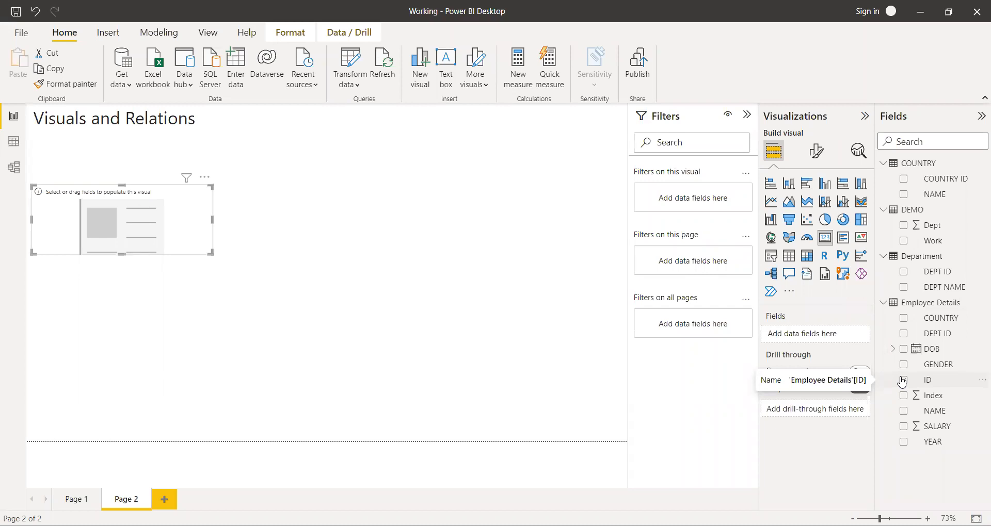
left_click(924, 384)
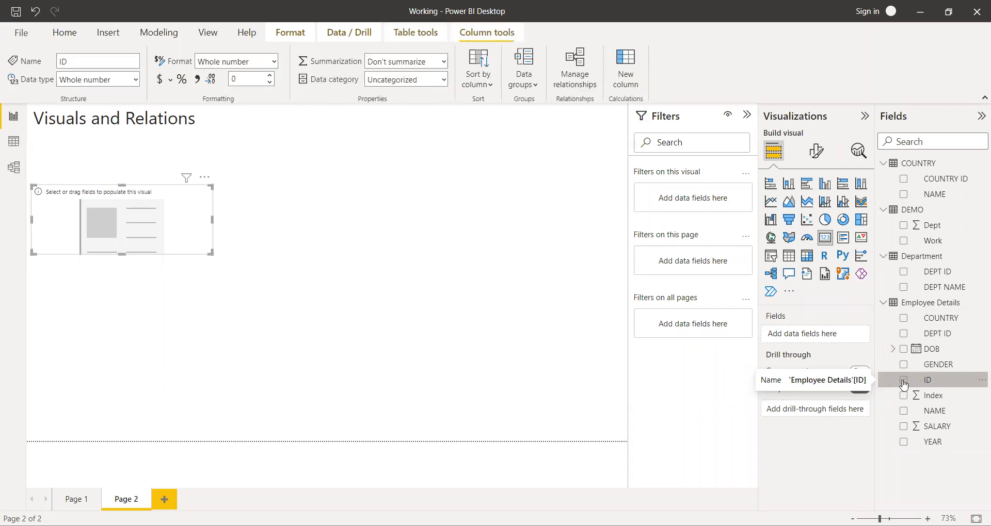
left_click(903, 382)
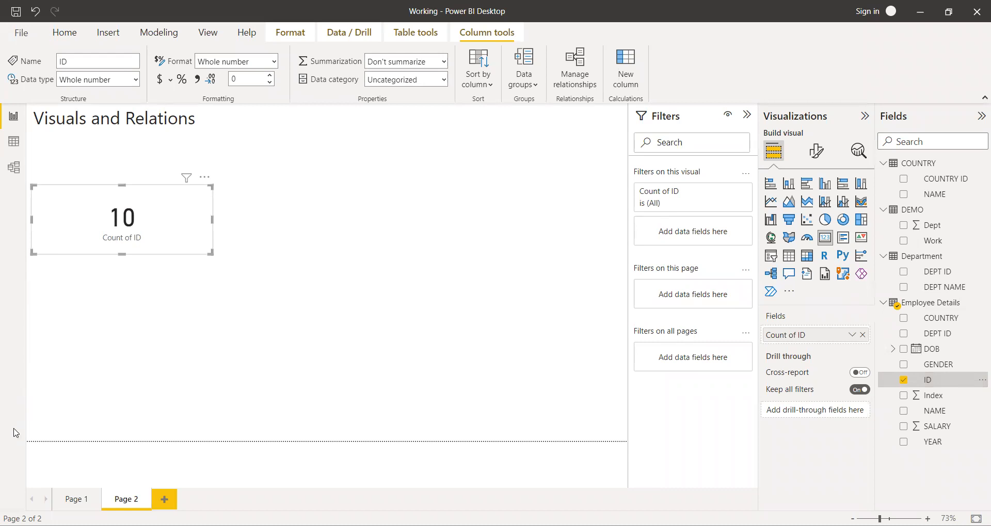
Examine the rows of the Employee Details table in the data view, then return to the report.
left_click(13, 147)
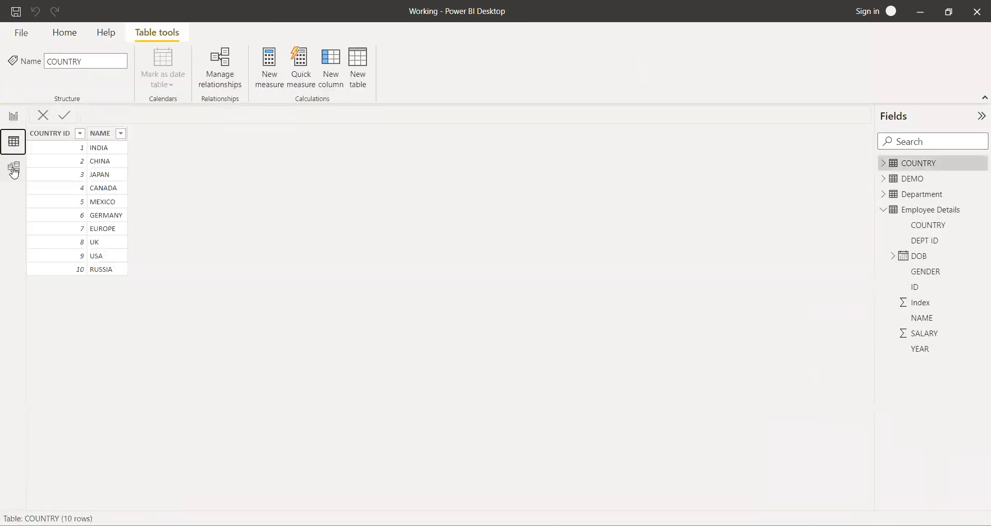
left_click(934, 214)
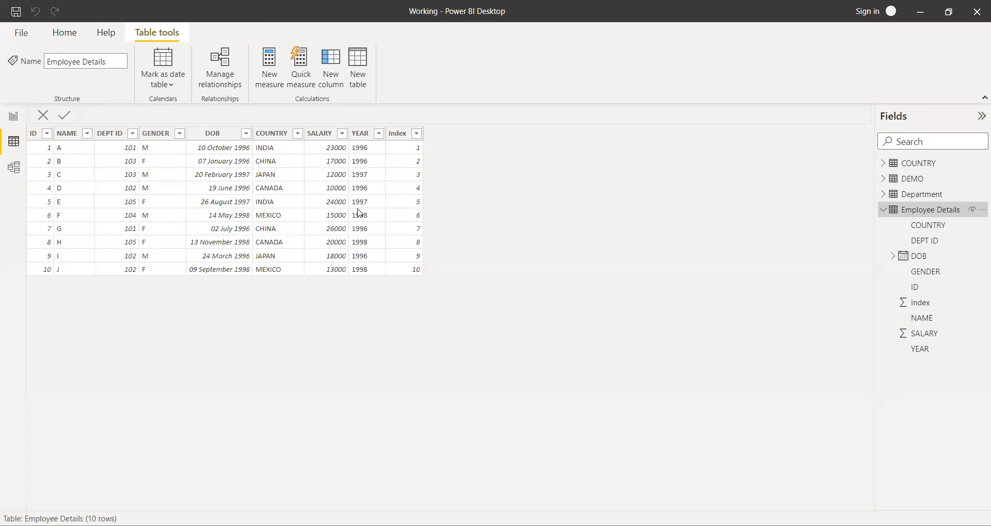
left_click(13, 116)
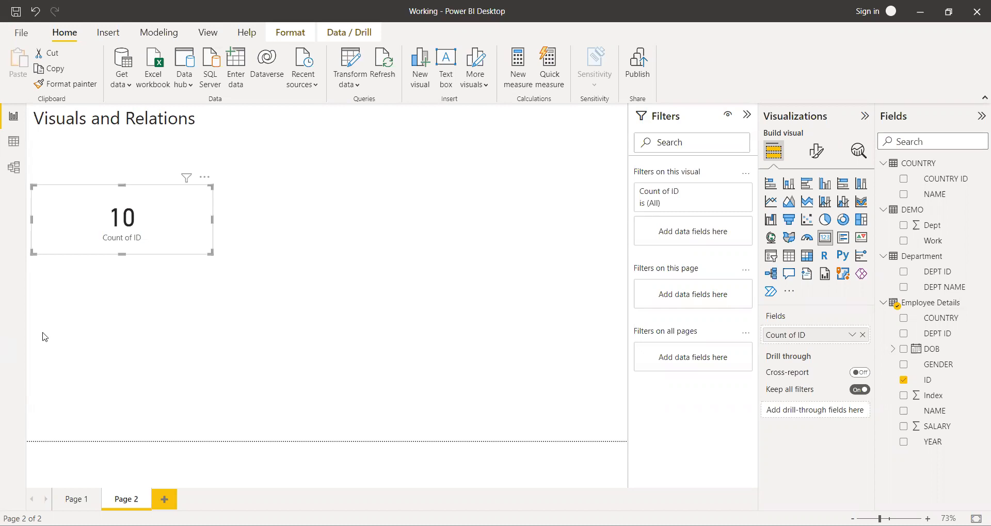
Change the aggregation of the card's ID field to Count (Distinct).
key("Tab")
left_click_drag(937, 338, 874, 345)
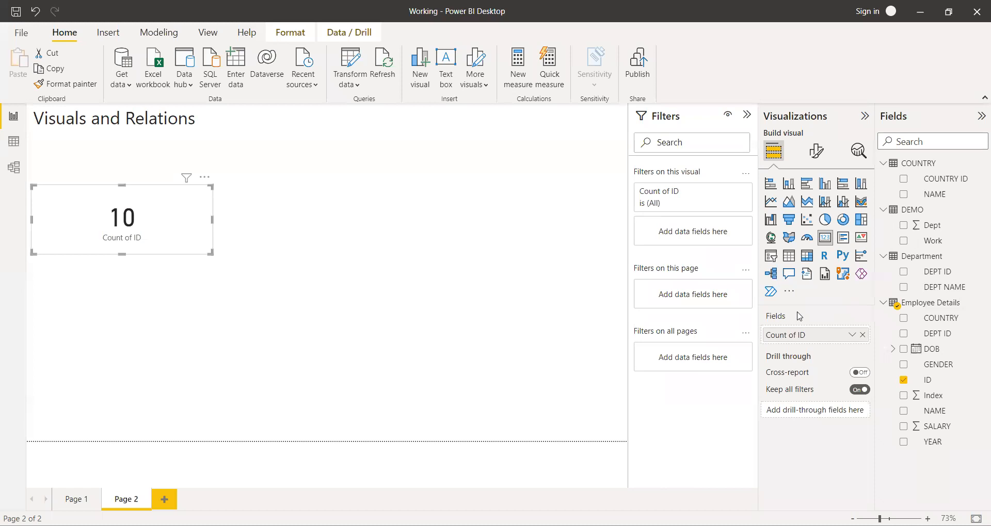
left_click(852, 336)
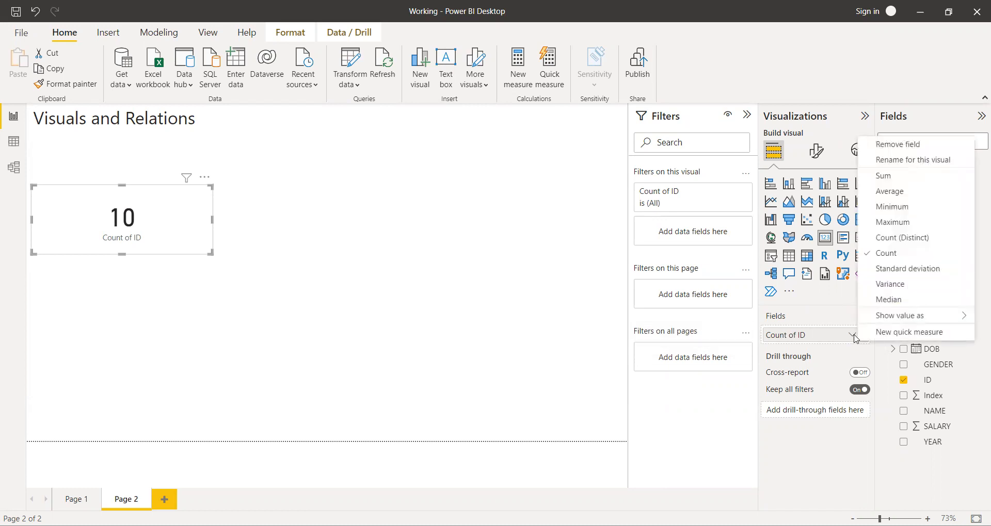
mouse_move(894, 314)
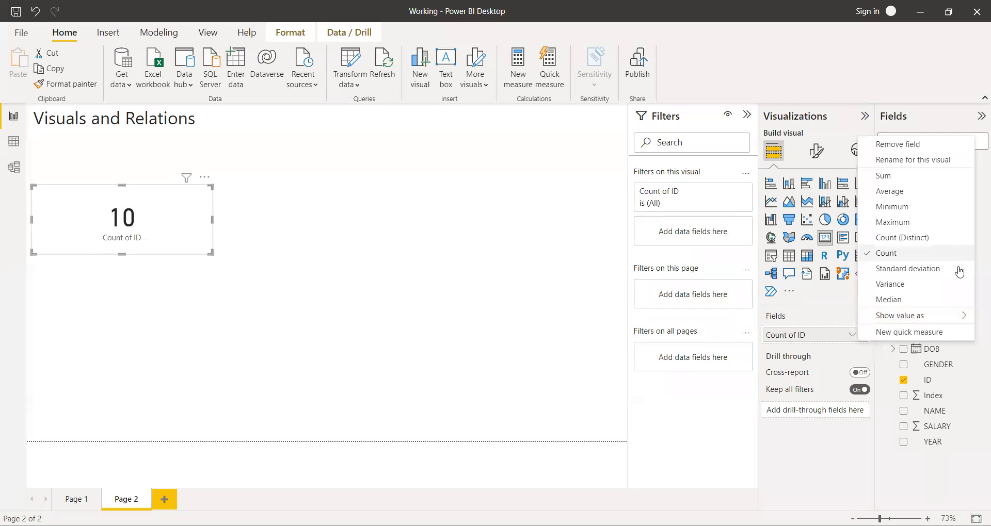
left_click(951, 238)
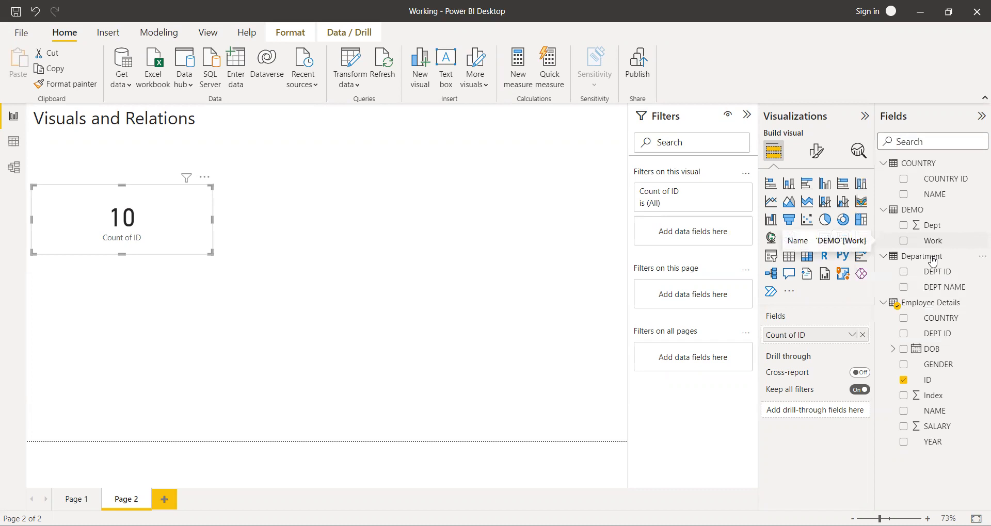
Rename the card's ID field for this visual to "Total no of employees".
left_click(852, 336)
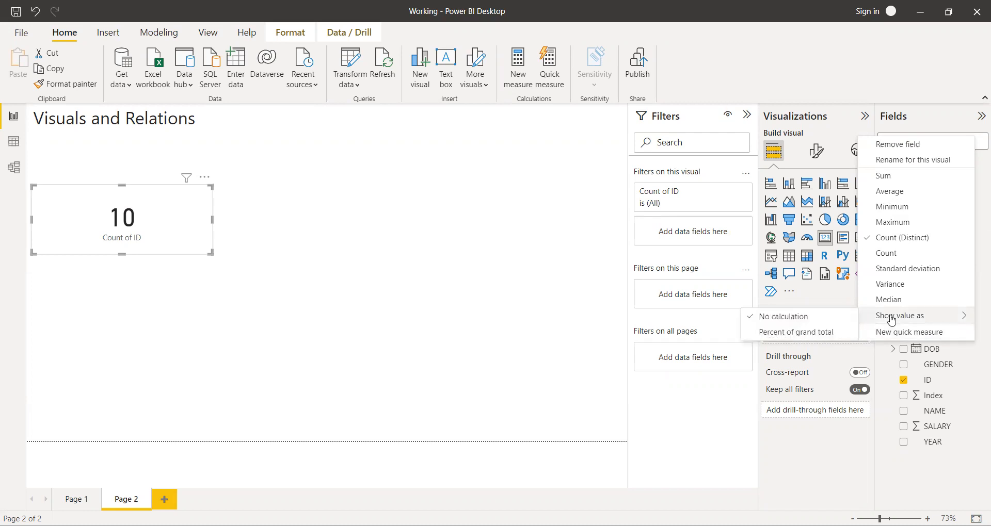
left_click(926, 165)
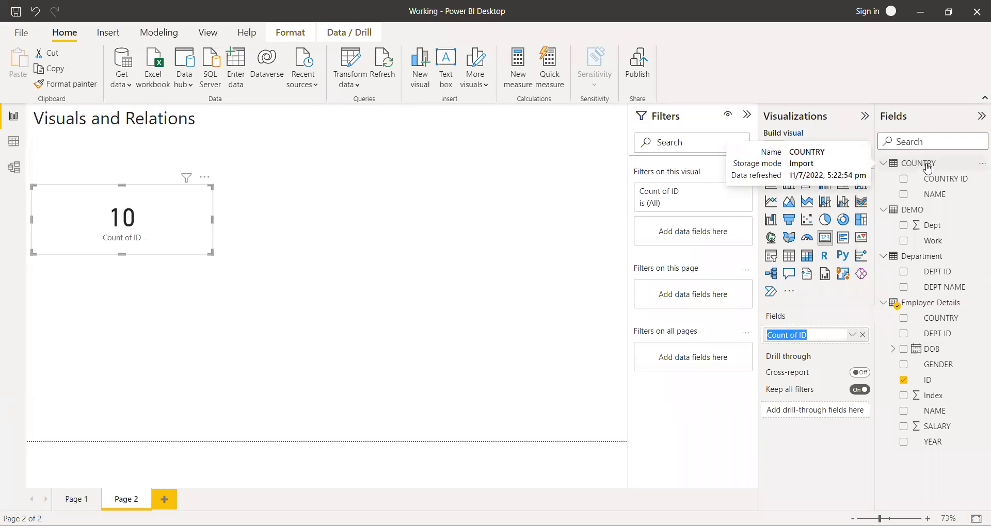
type("Total no of empl")
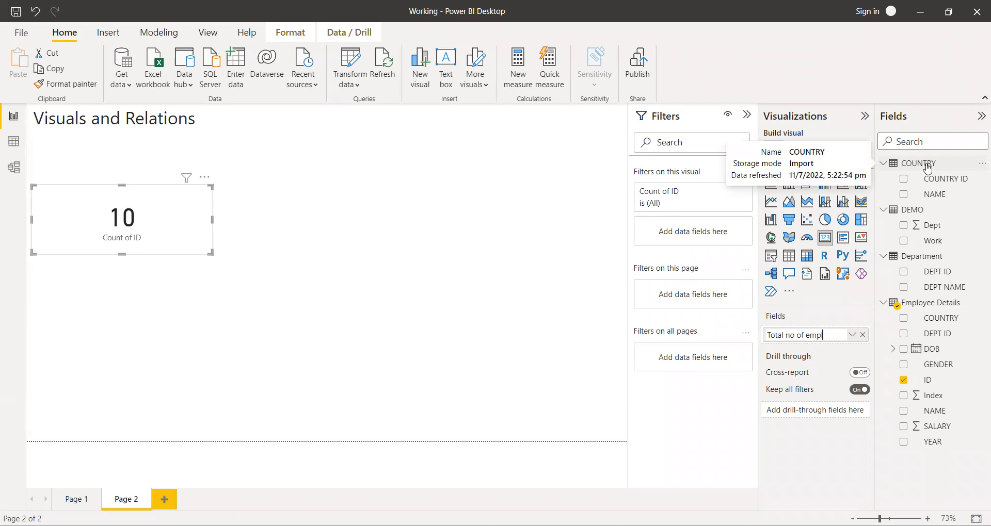
type("oyees")
left_click(805, 442)
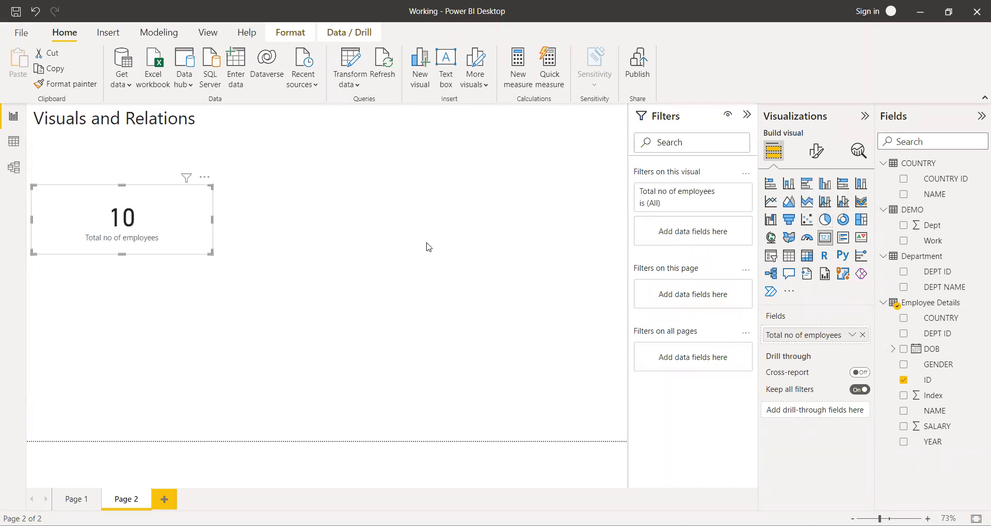
left_click(363, 249)
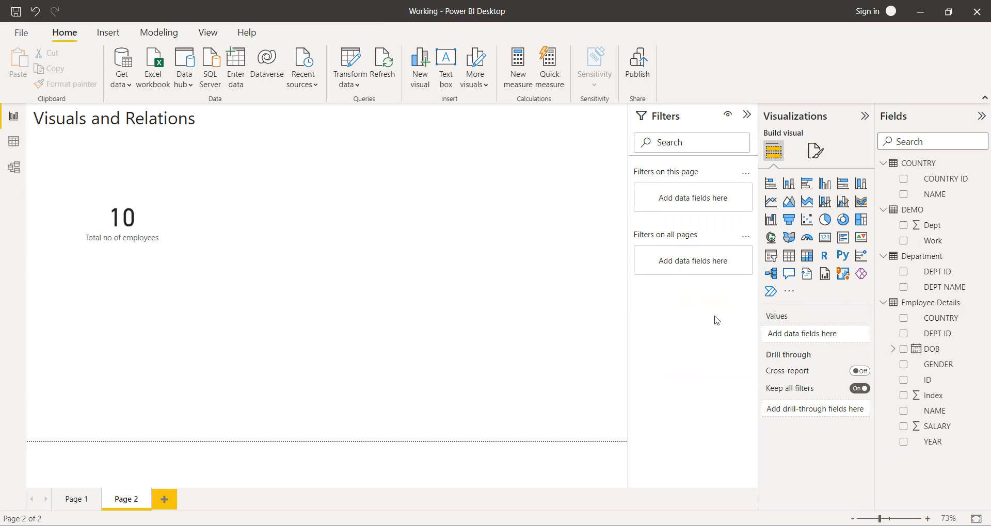
Insert a pie chart below the card and use the ID field from Employee Details as its values.
left_click(825, 220)
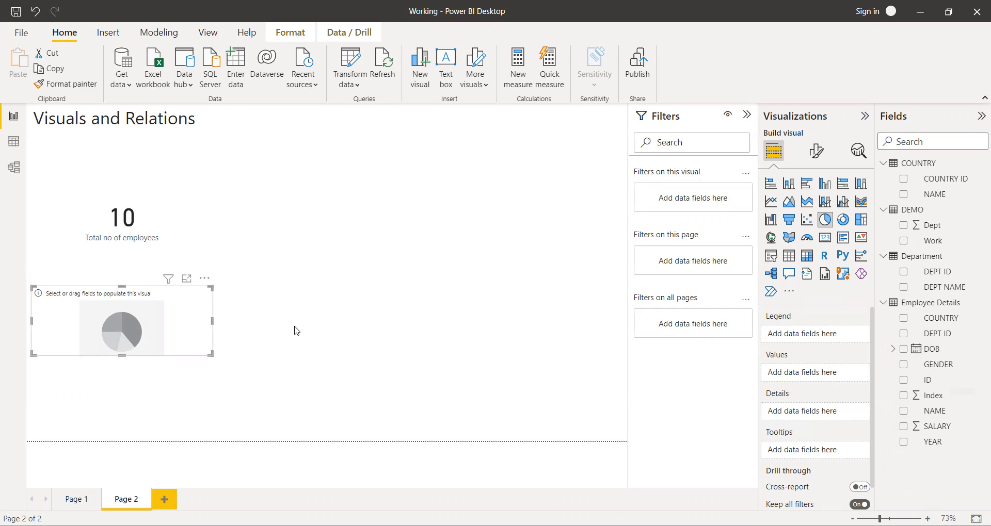
left_click(156, 248)
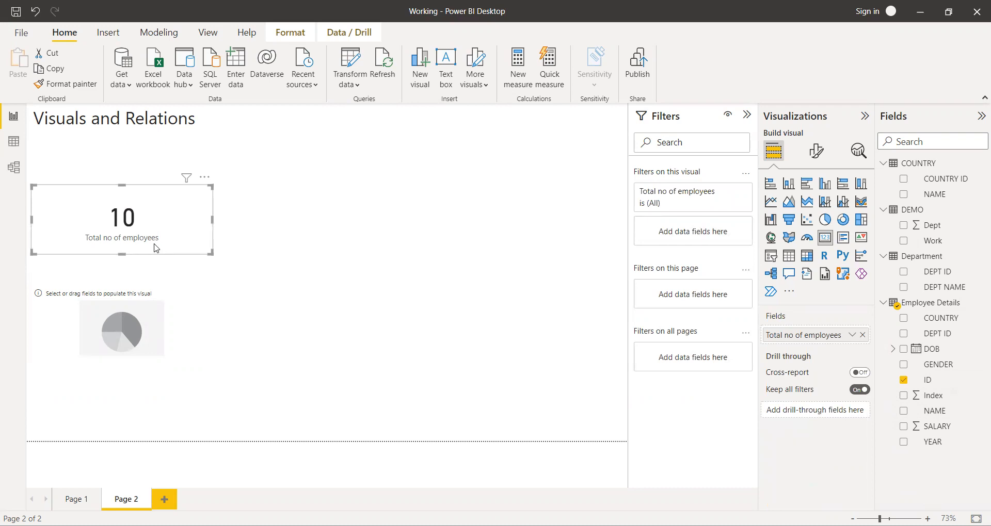
left_click(138, 308)
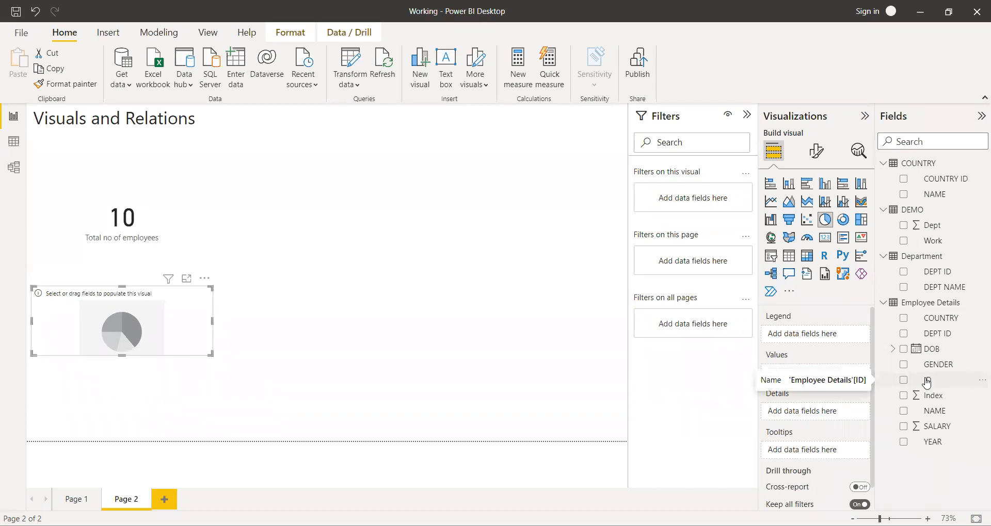
left_click_drag(927, 383, 840, 374)
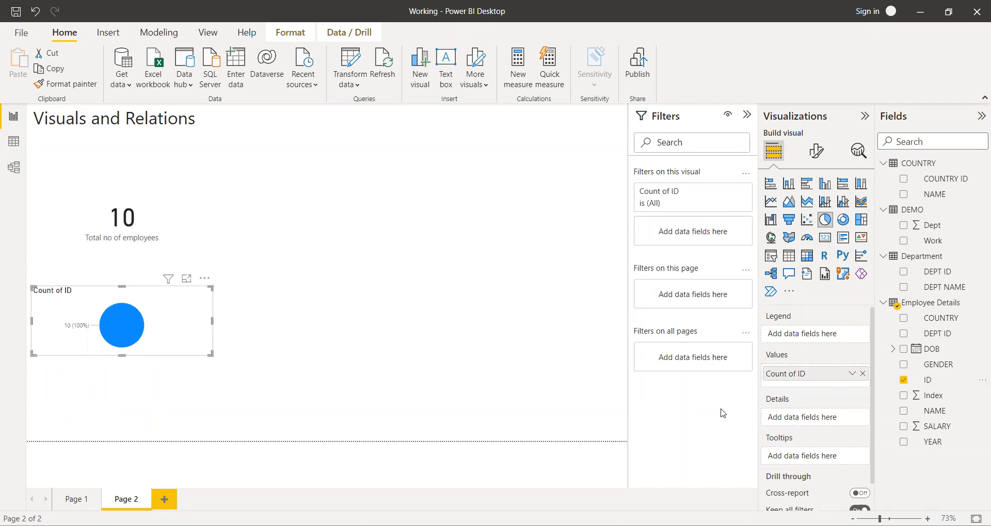
Change the aggregation of the pie chart's ID values to Count (Distinct).
left_click(851, 374)
mouse_move(890, 357)
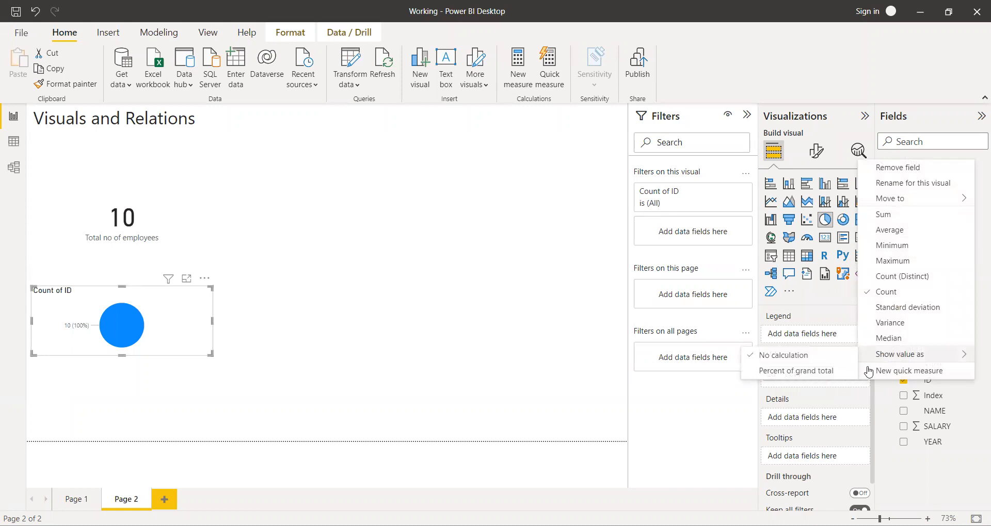
left_click(912, 278)
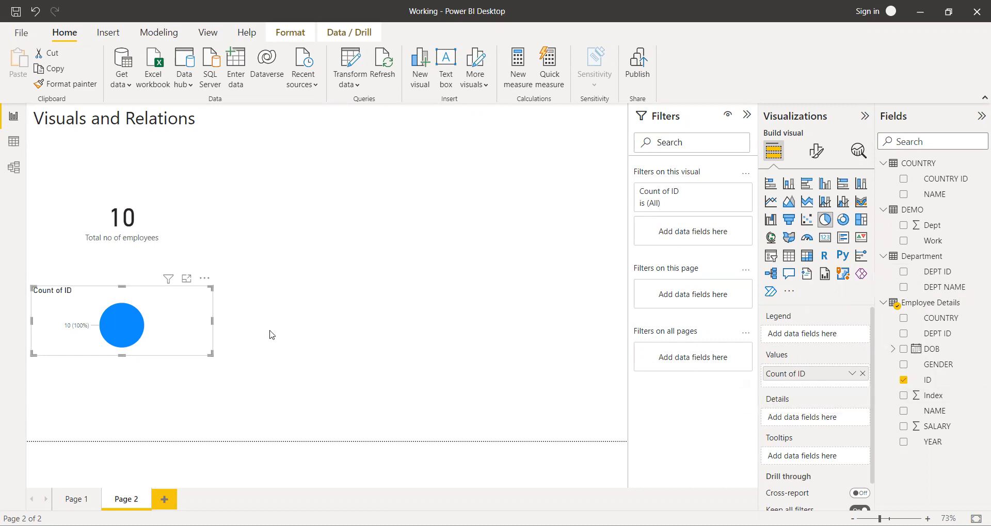
Split the pie chart by gender using the GENDER field from Employee Details as its legend.
mouse_move(135, 327)
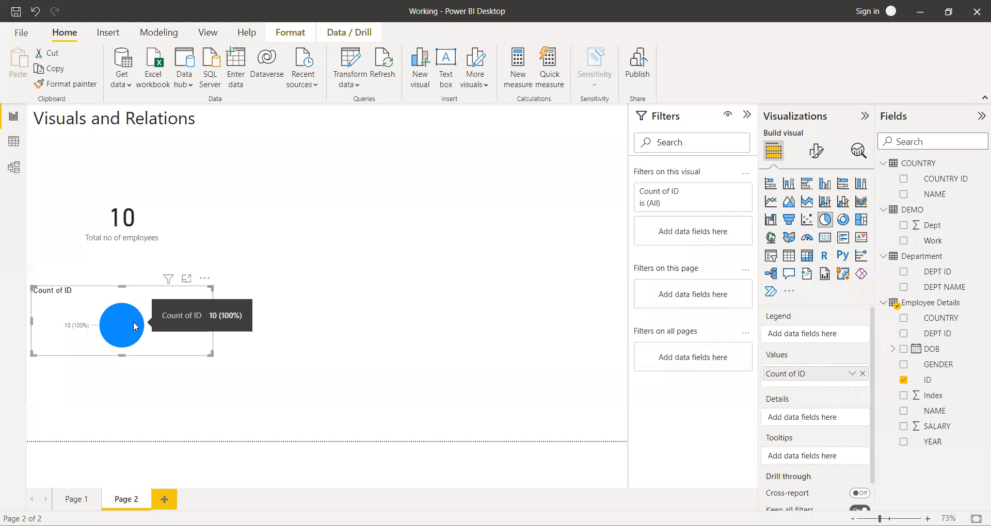
left_click(946, 365)
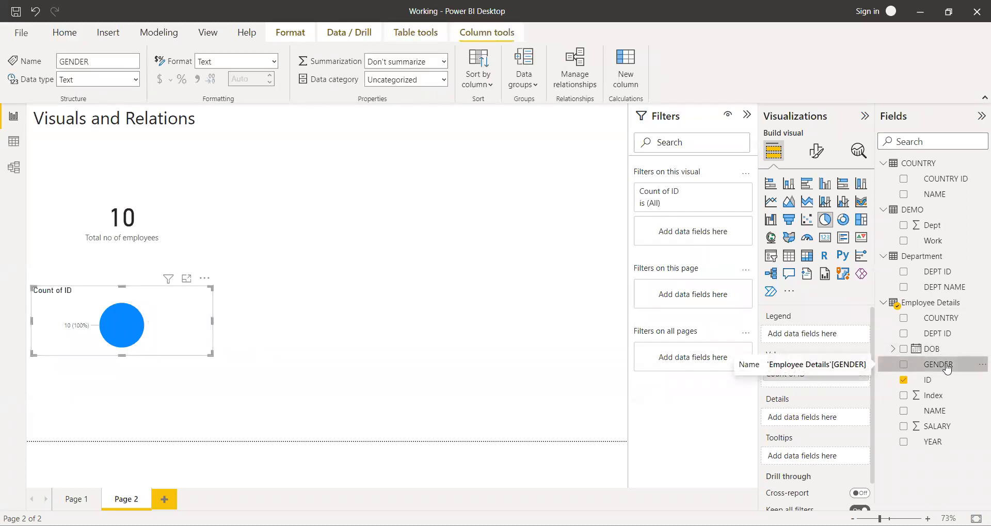
left_click_drag(947, 368, 831, 339)
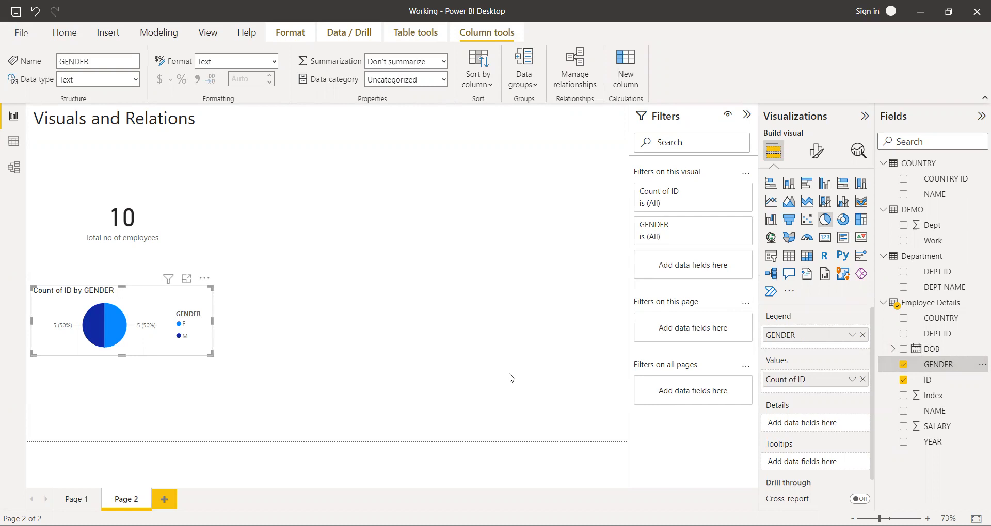
Duplicate the gender pie chart and place the copy beside the original, in the middle of the report page.
mouse_move(116, 331)
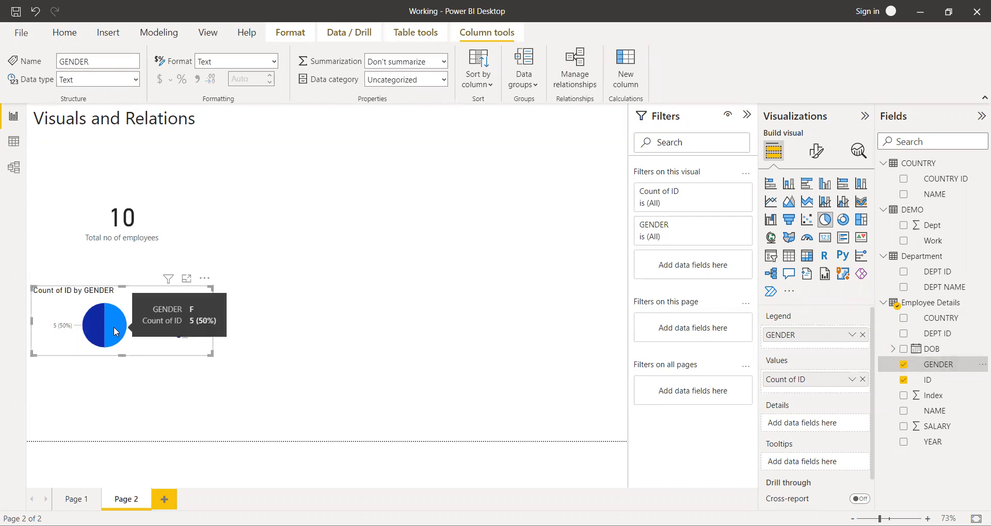
mouse_move(88, 323)
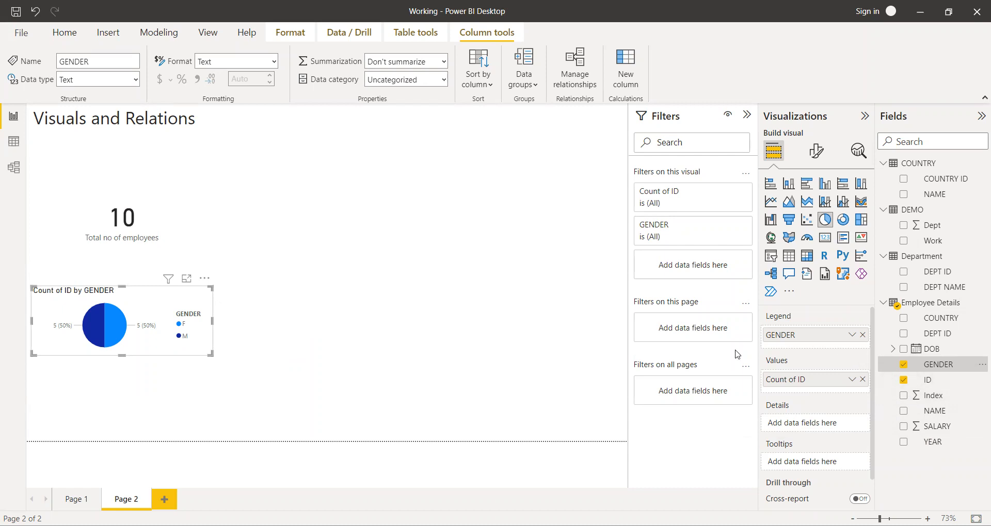
left_click(320, 308)
key("ctrl+v")
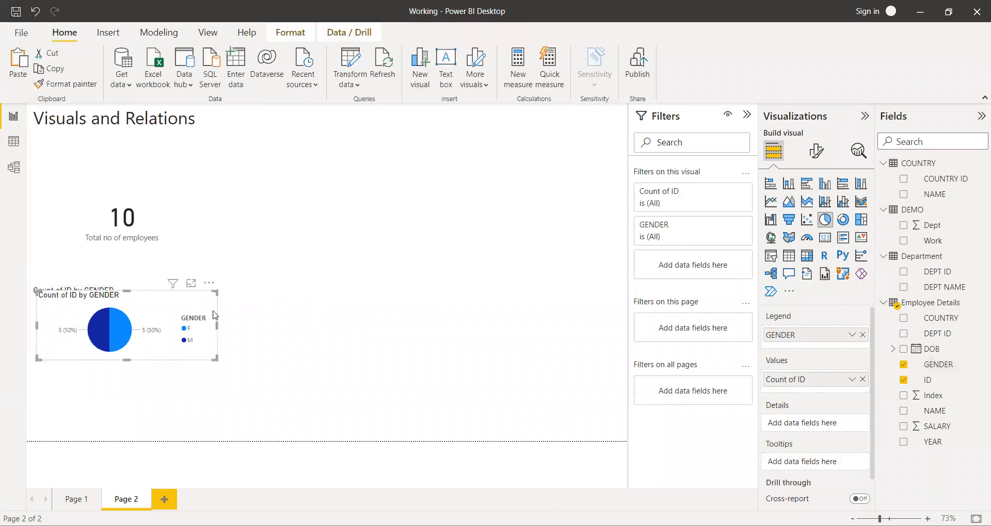
left_click_drag(164, 311, 413, 313)
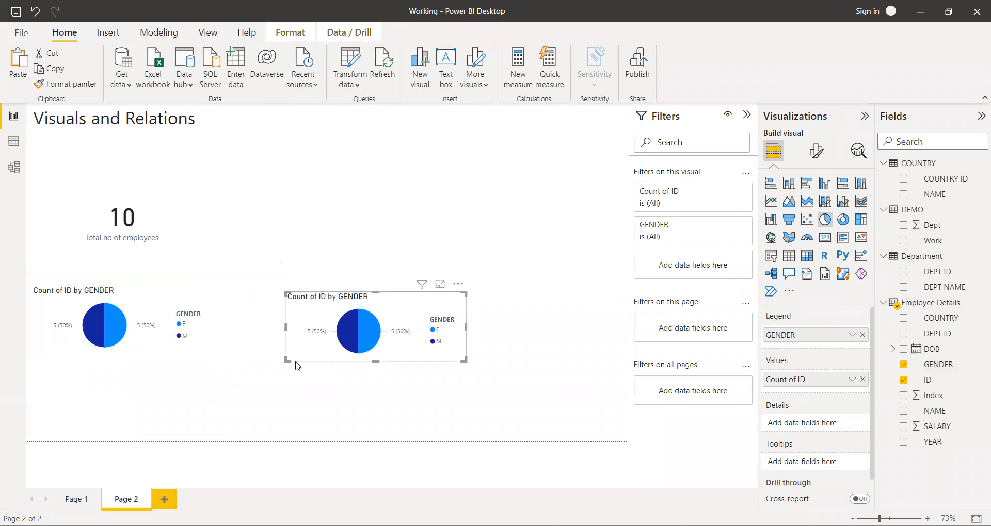
left_click(281, 385)
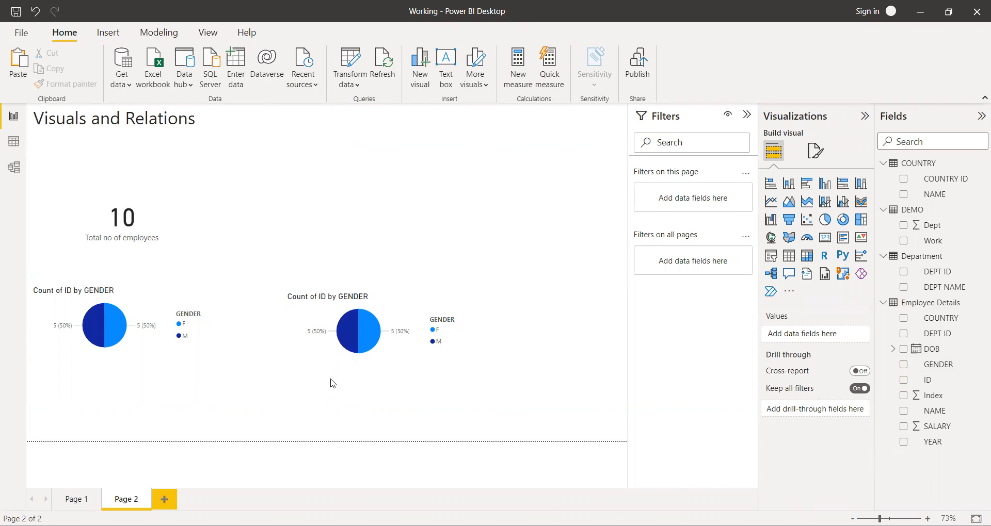
Replace the copied pie chart's GENDER legend with the COUNTRY field from Employee Details and enlarge the chart.
left_click(359, 343)
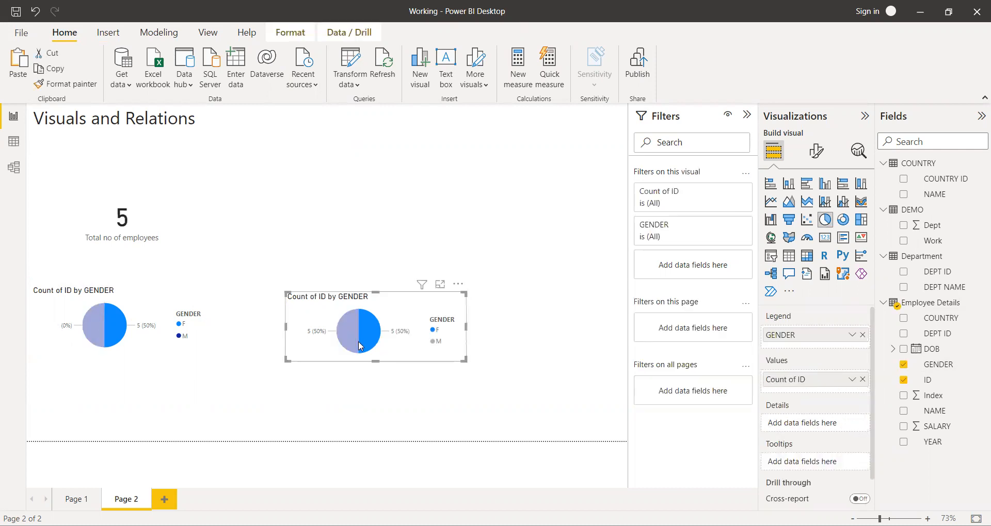
left_click(319, 349)
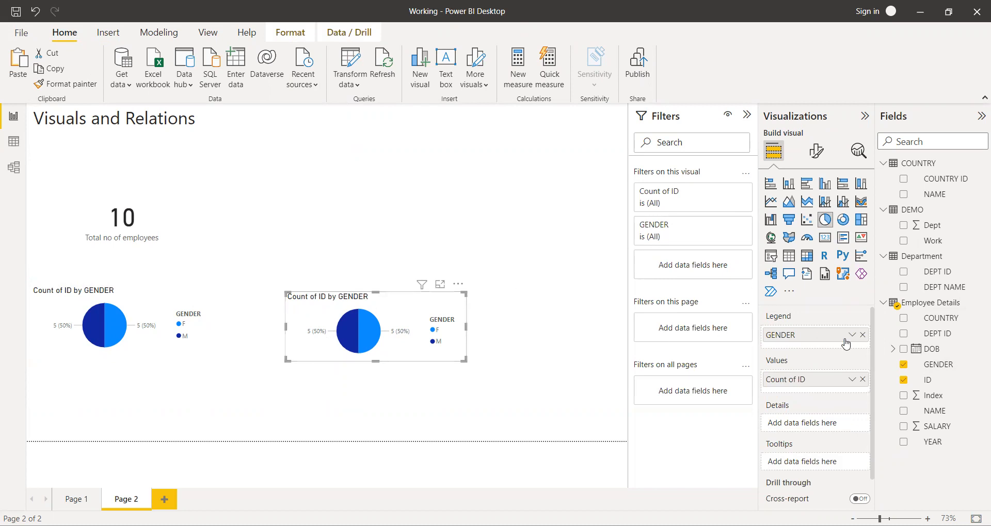
left_click(862, 335)
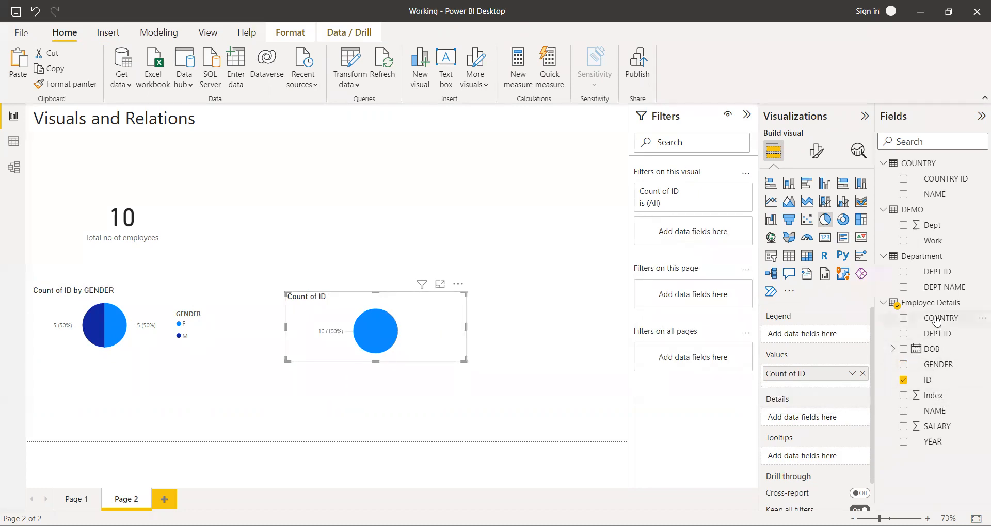
left_click_drag(936, 321, 834, 333)
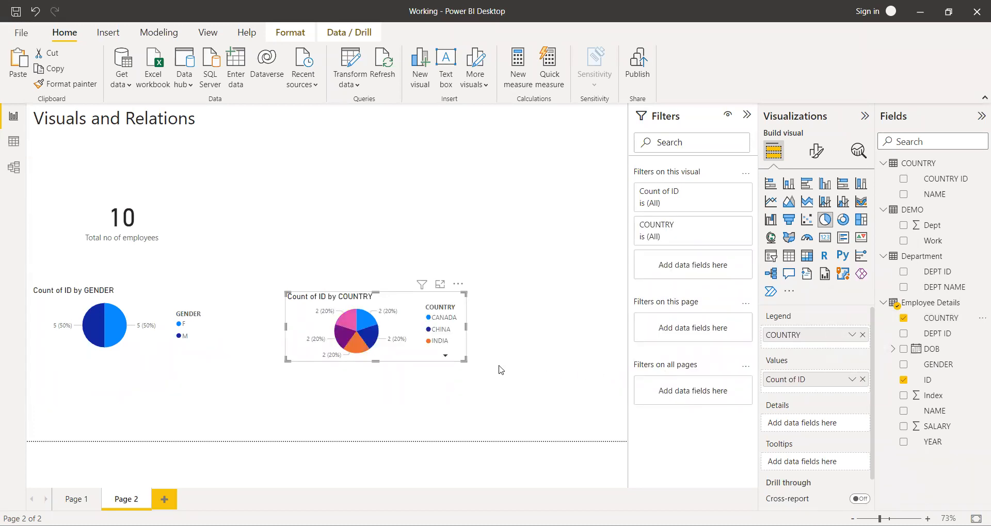
left_click_drag(463, 357, 580, 427)
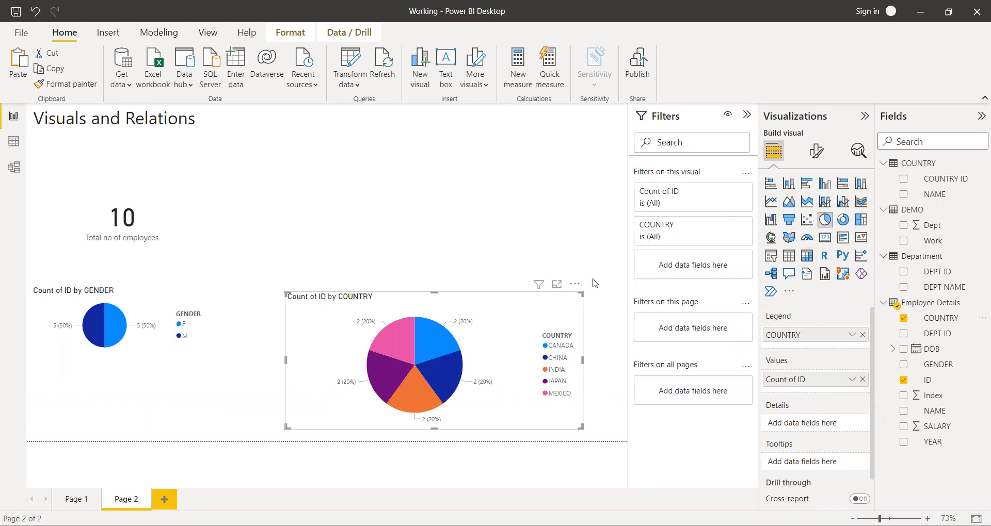
Remove the country pie chart from the report page.
left_click(575, 284)
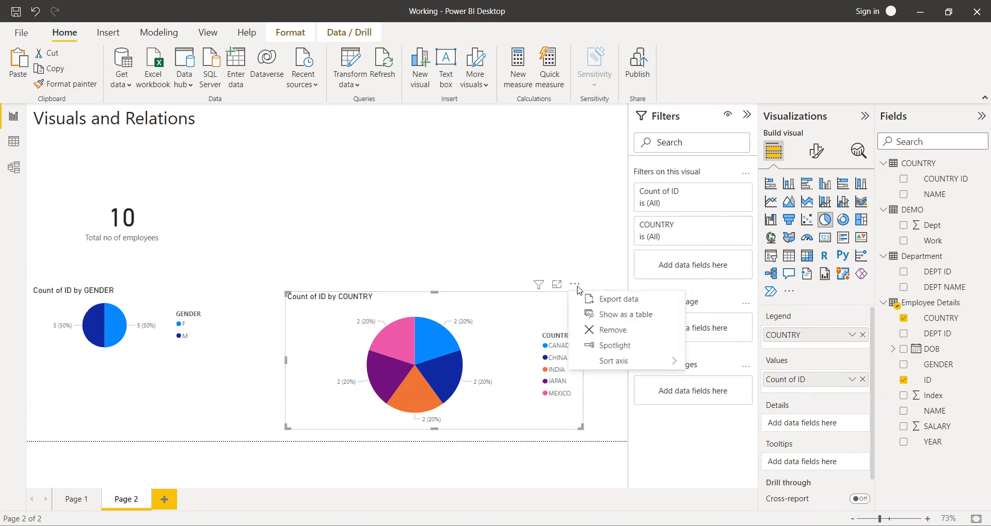
left_click(619, 330)
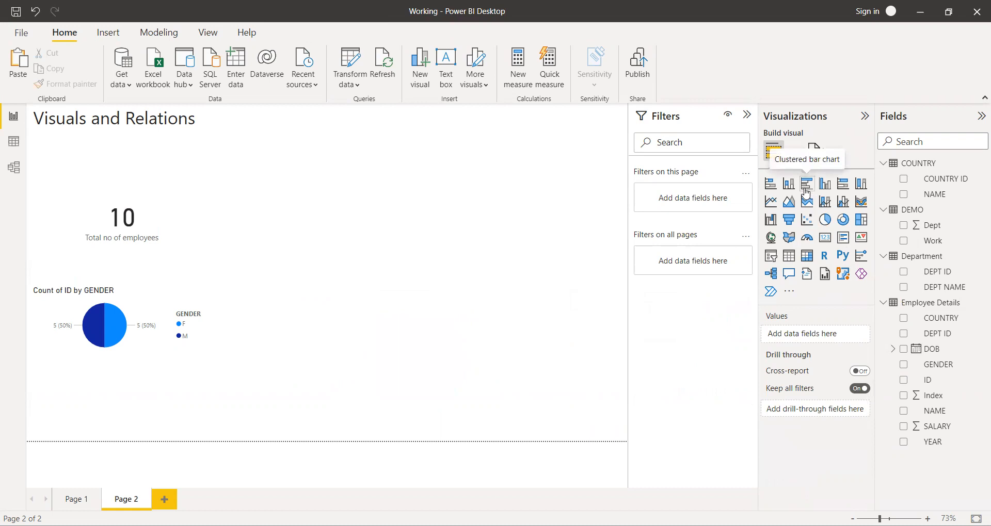
left_click(203, 333)
left_click(391, 326)
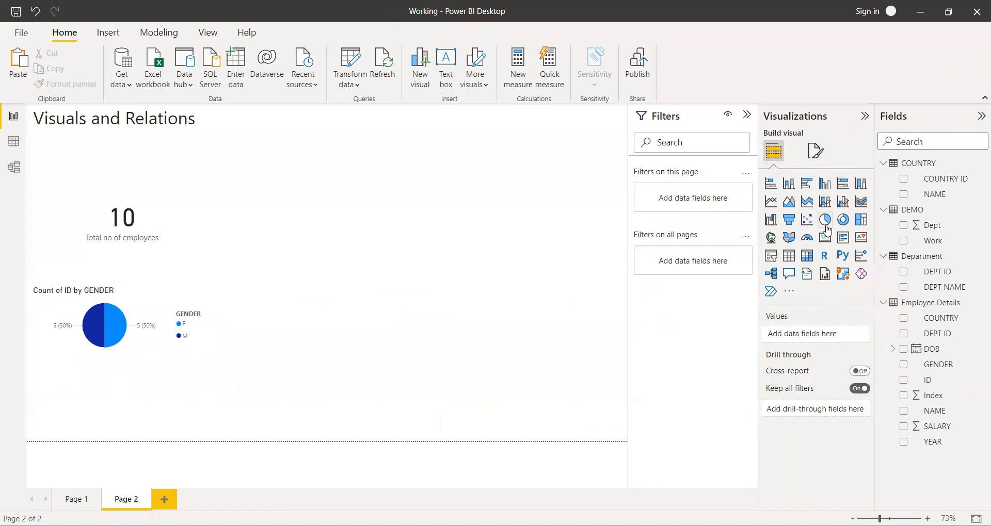
Duplicate the gender pie chart again and place the copy level with the original, in the middle of the page.
left_click(199, 339)
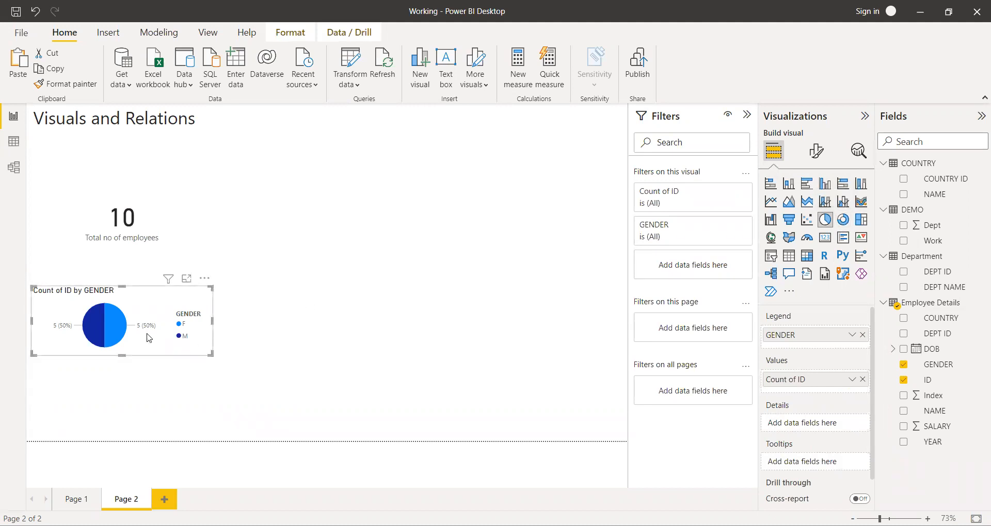
left_click_drag(149, 338, 154, 343)
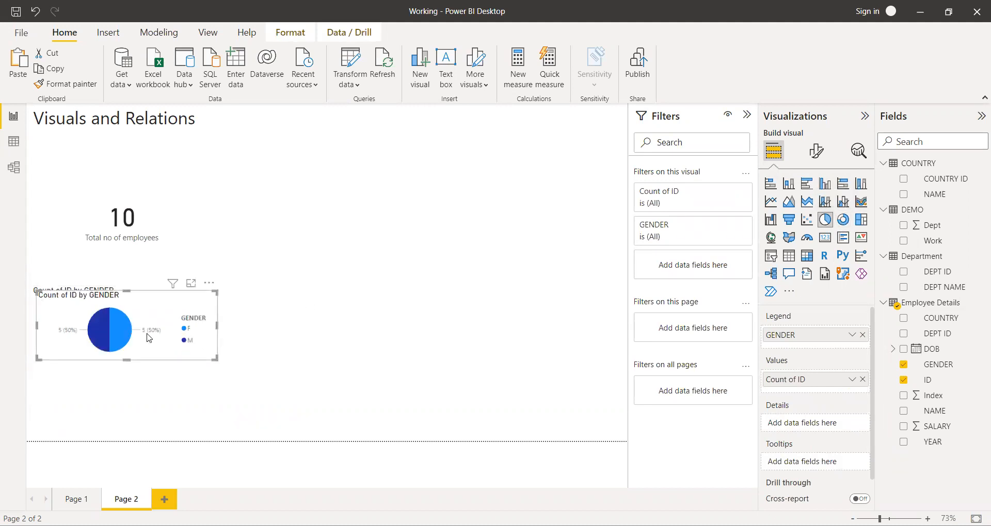
key("ctrl+v")
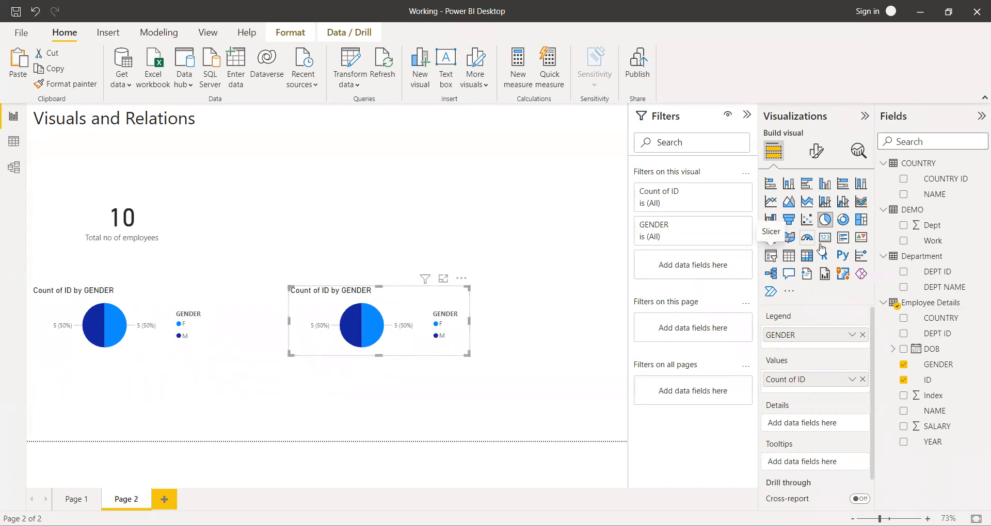
Convert the copied gender pie chart to a donut chart and enlarge it.
left_click(844, 227)
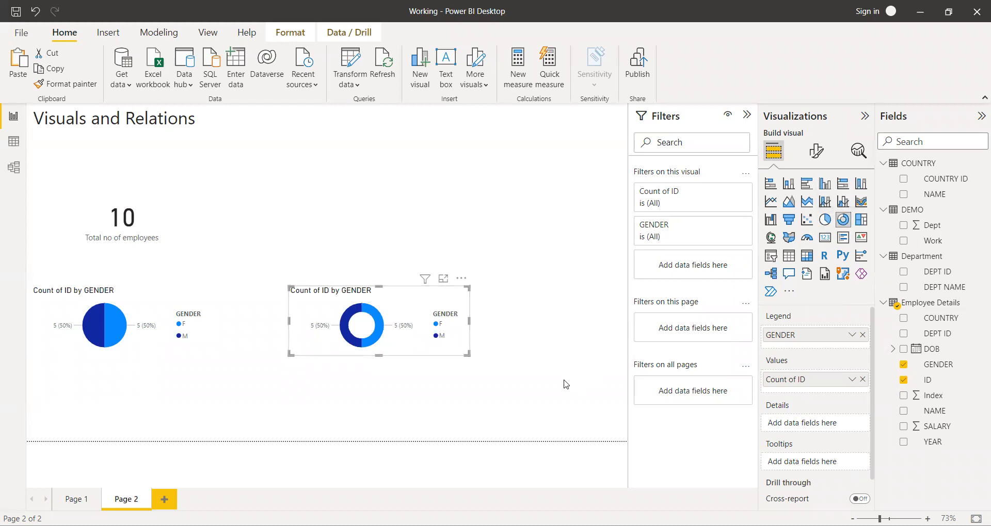
left_click_drag(469, 354, 531, 404)
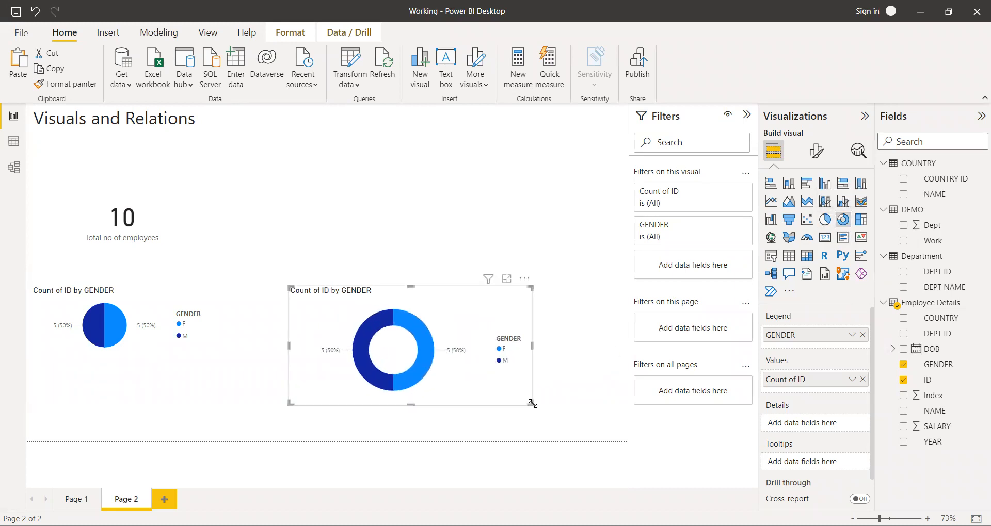
left_click(567, 404)
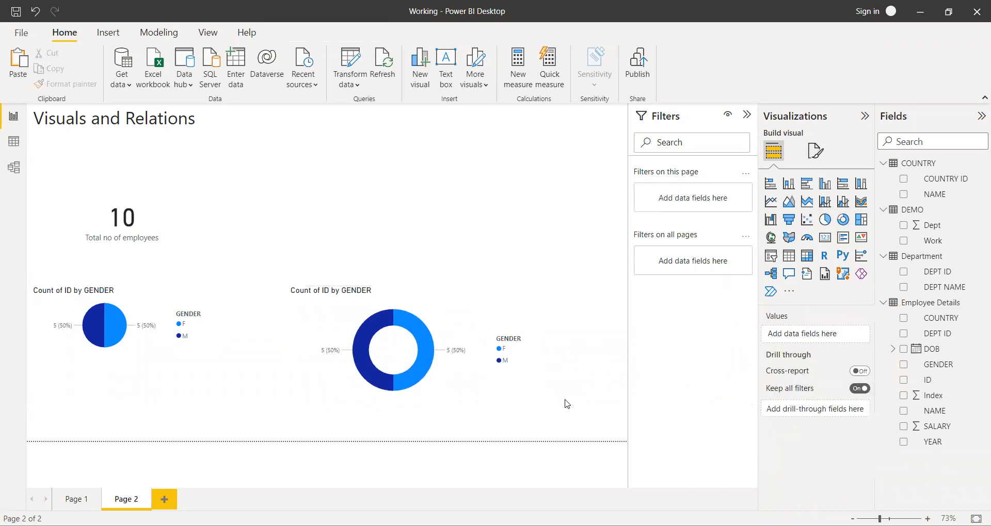
left_click(506, 391)
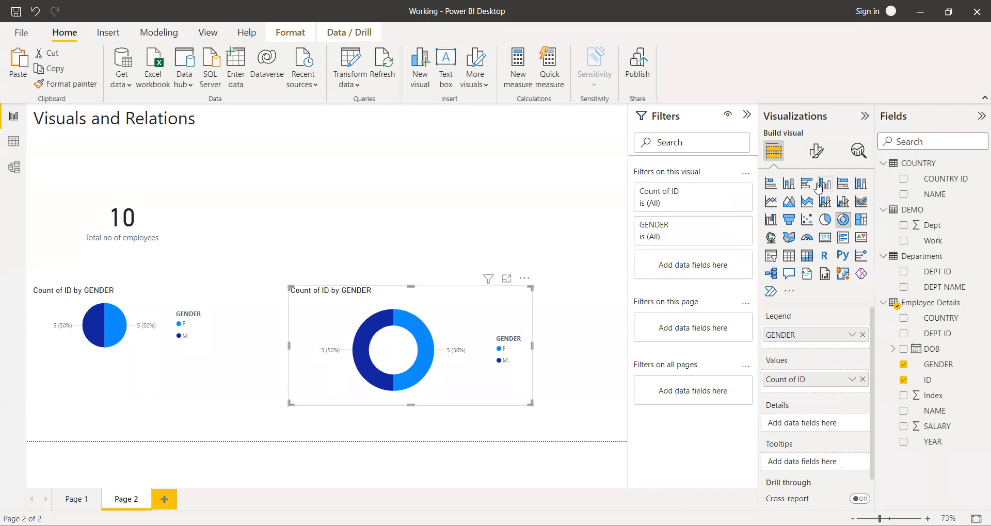
Insert an empty stacked bar chart and place it above the donut chart.
left_click(558, 322)
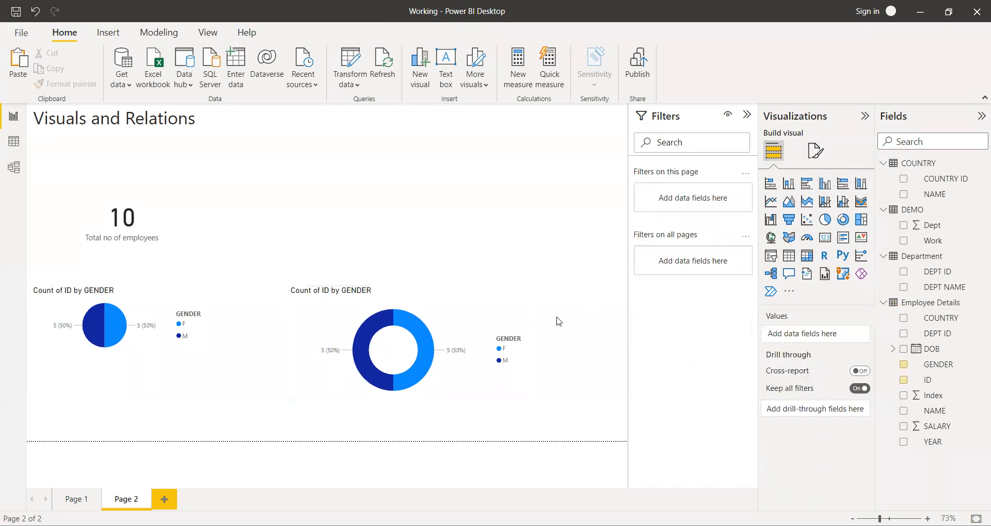
left_click(770, 183)
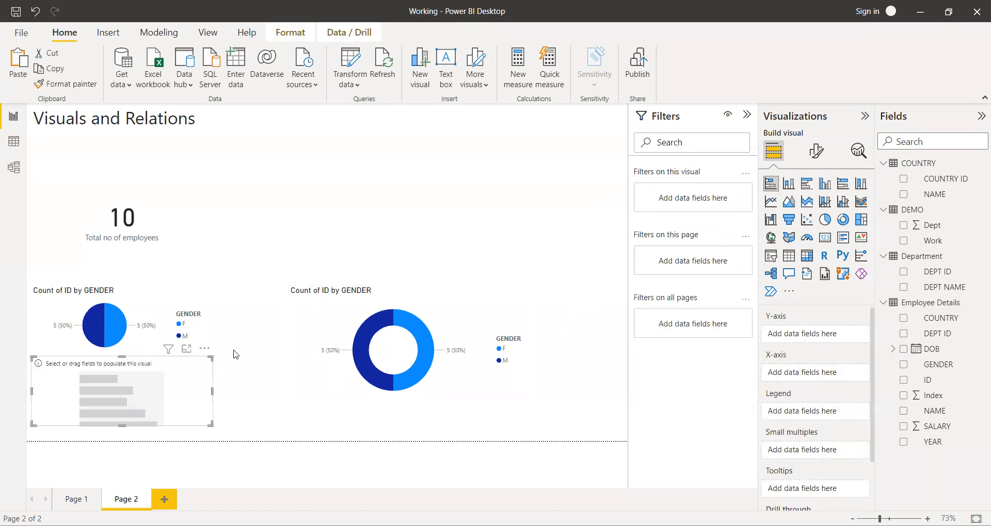
left_click_drag(192, 382, 456, 173)
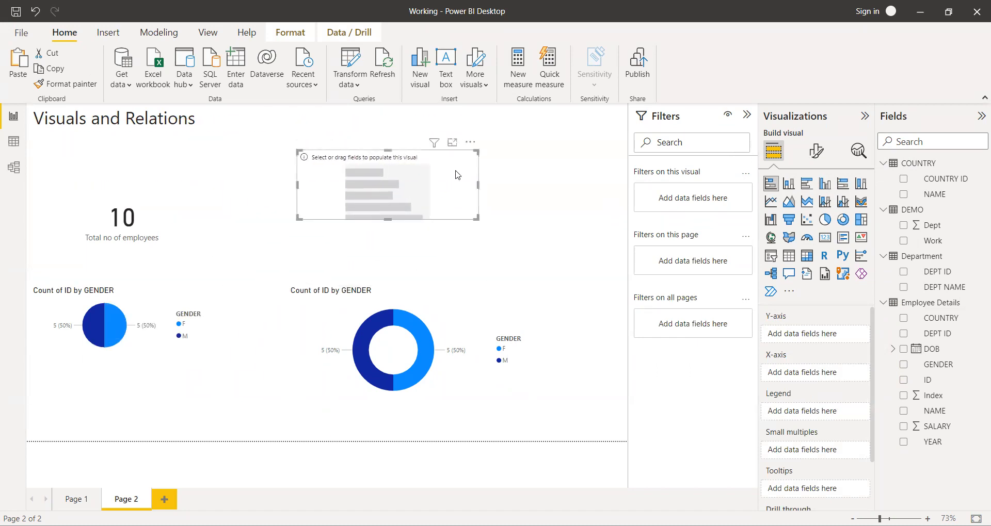
left_click_drag(915, 383, 870, 388)
left_click(903, 380)
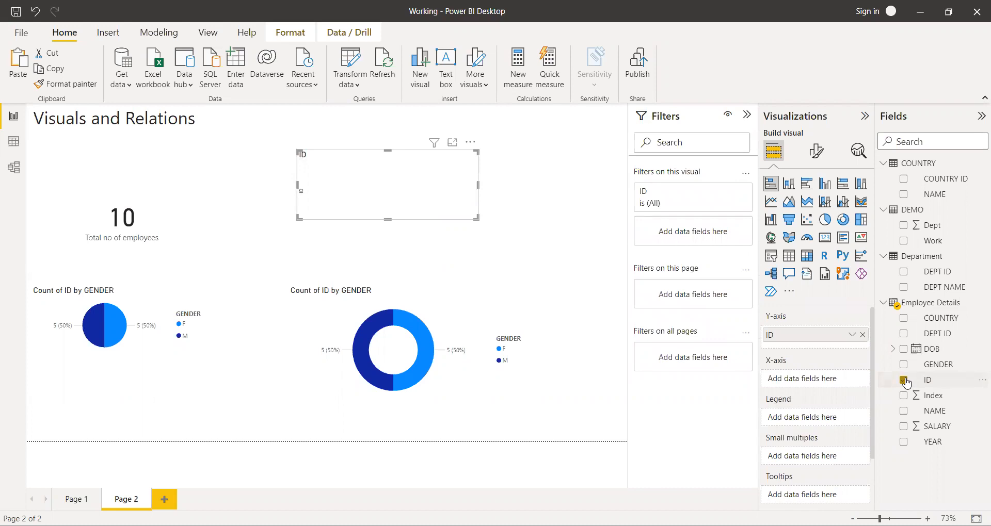
left_click(853, 336)
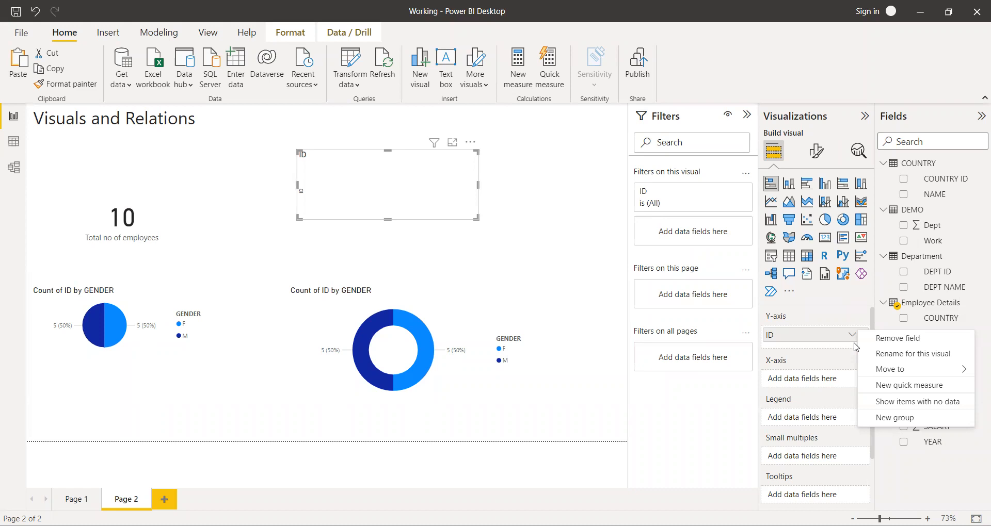
left_click(881, 337)
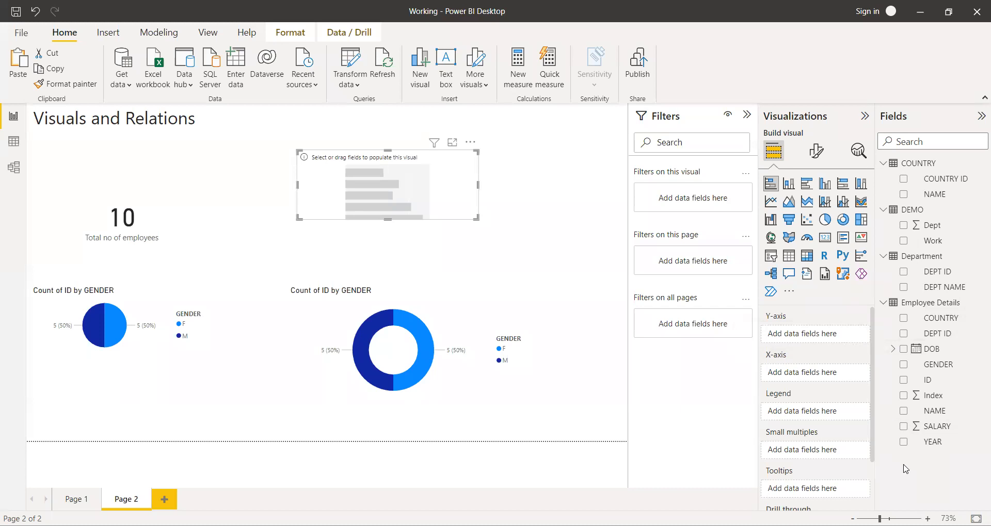
Set the default summarization of the ID column in Employee Details to Count (Distinct).
left_click(943, 382)
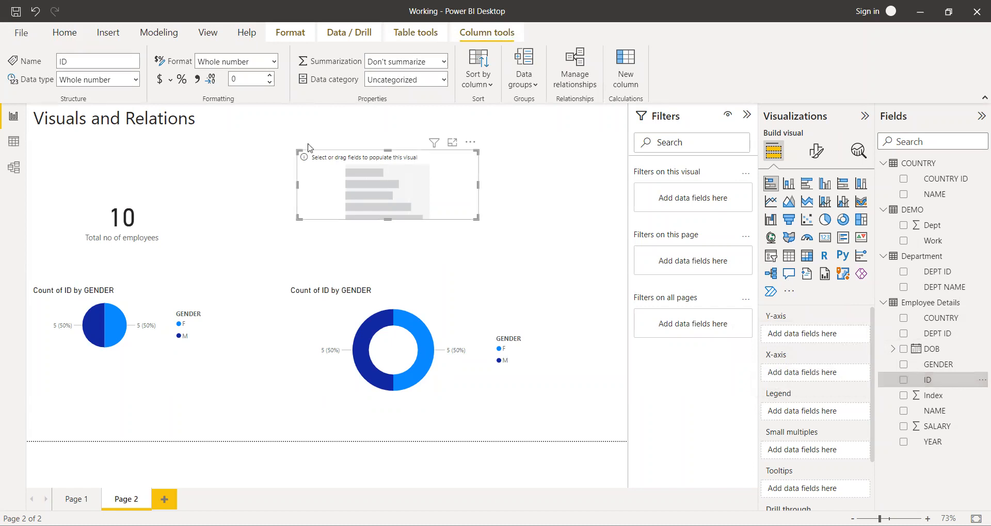
left_click(444, 62)
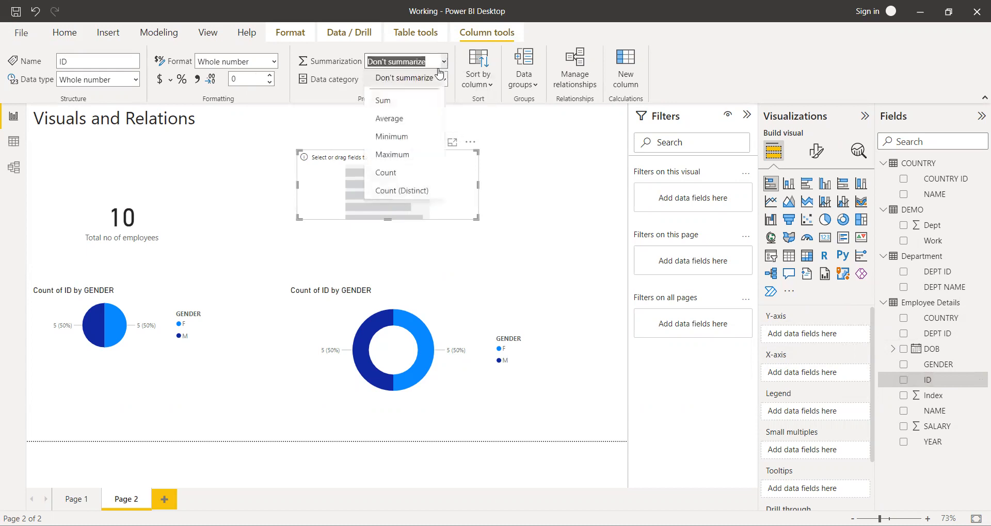
left_click(400, 172)
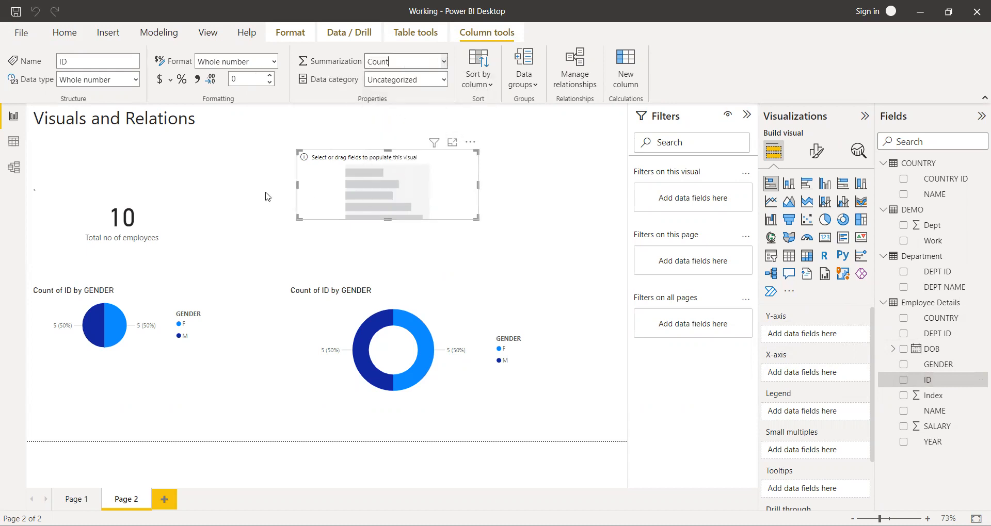
left_click(444, 61)
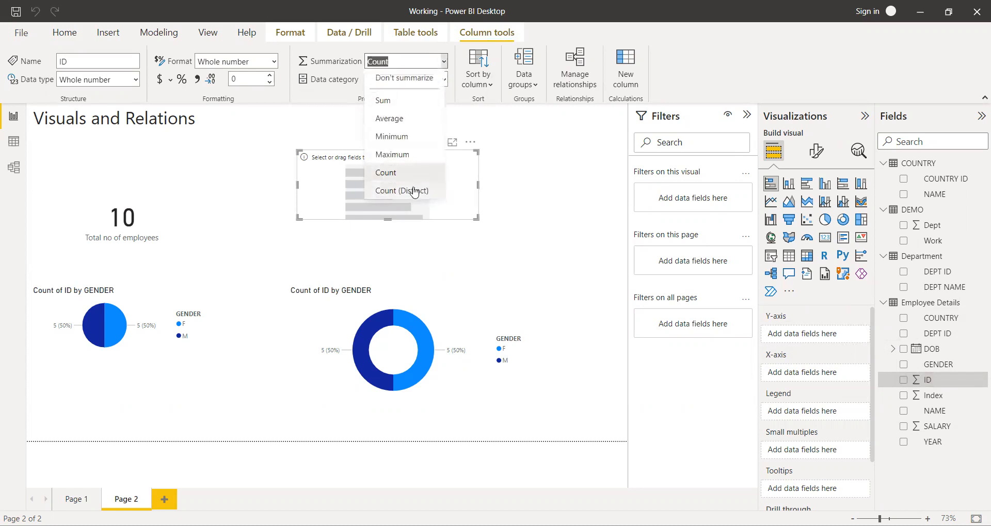
left_click(414, 191)
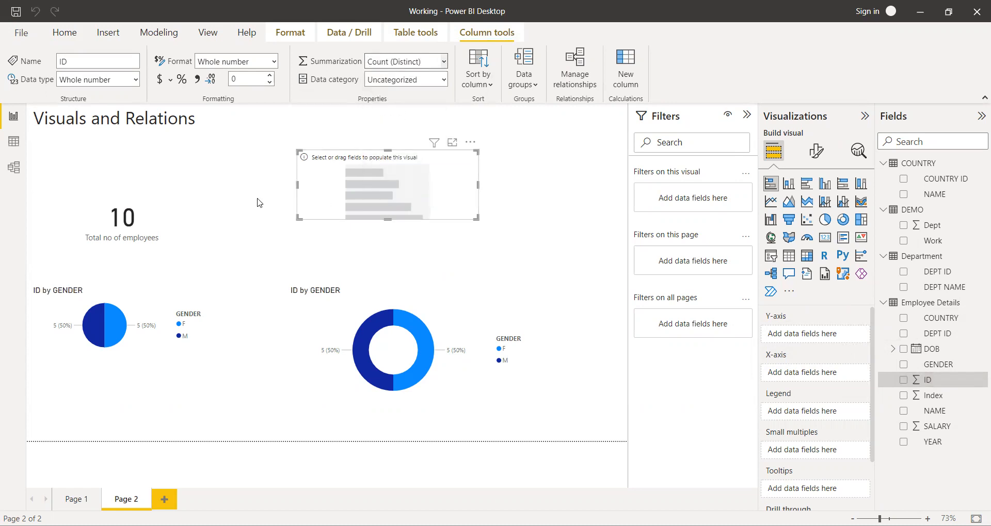
left_click(576, 203)
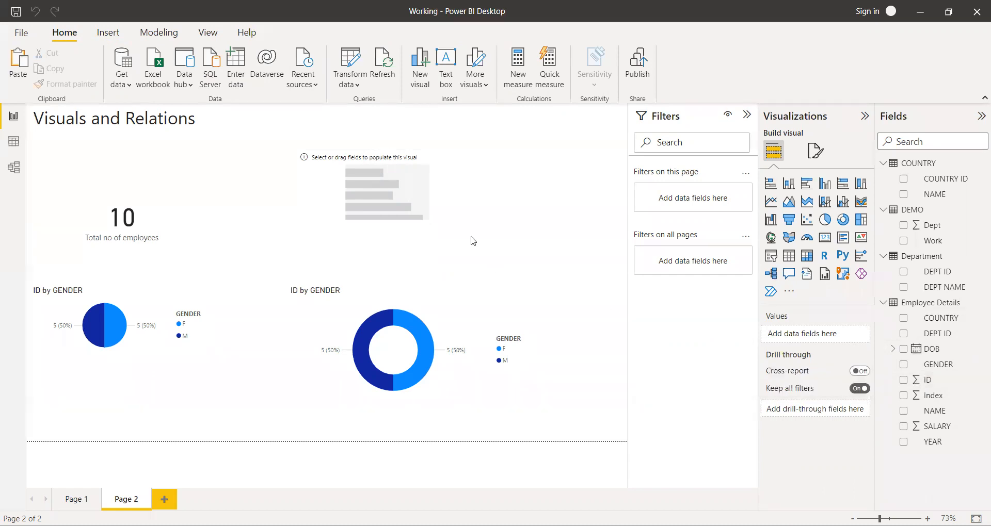
Populate the stacked bar chart with ID on the X-axis and COUNTRY from Employee Details on the Y-axis.
left_click(460, 215)
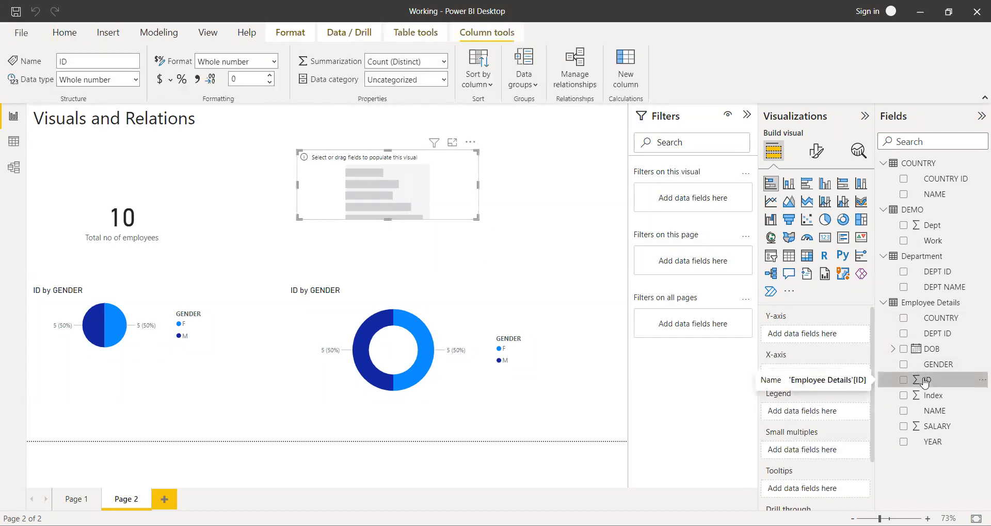
left_click(903, 382)
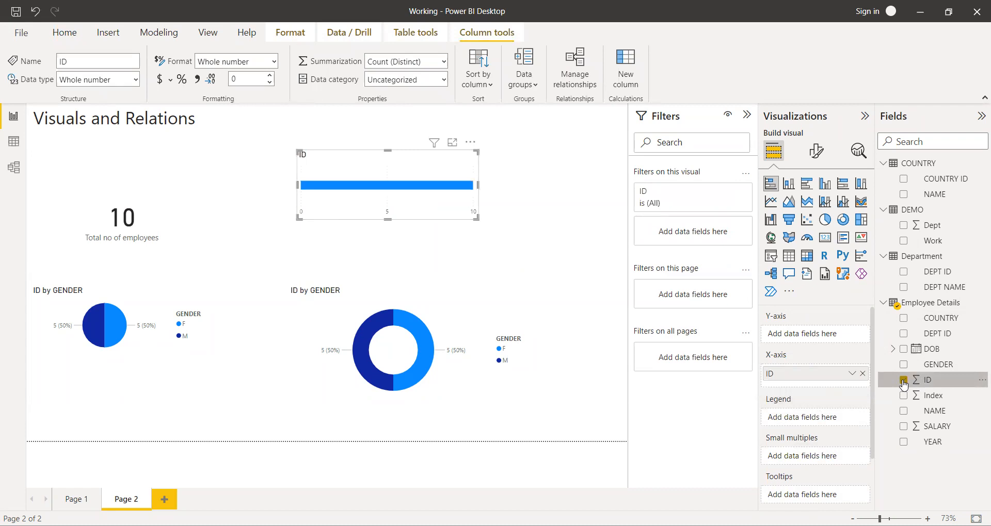
left_click(904, 319)
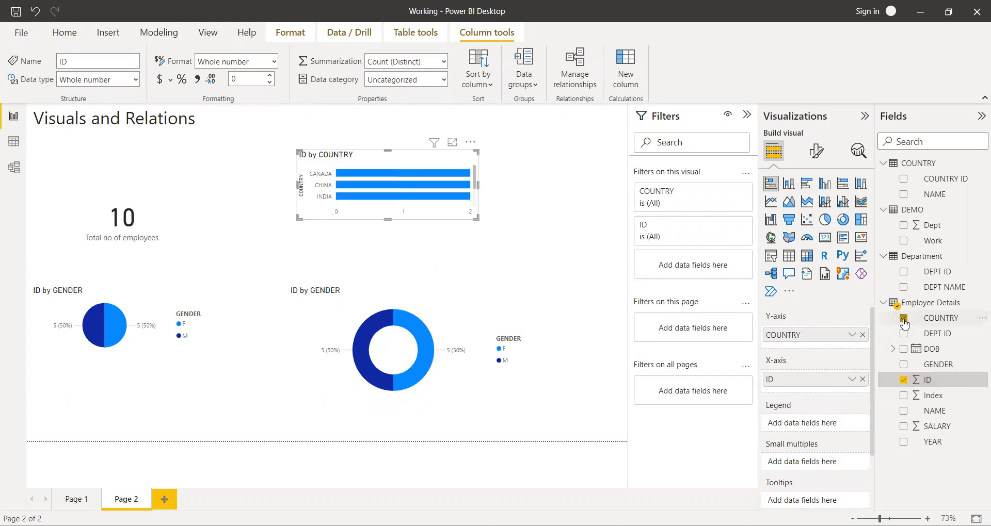
Enlarge the ID by COUNTRY bar chart so that it fills the page's upper-right area above the donut chart.
left_click_drag(473, 218, 562, 269)
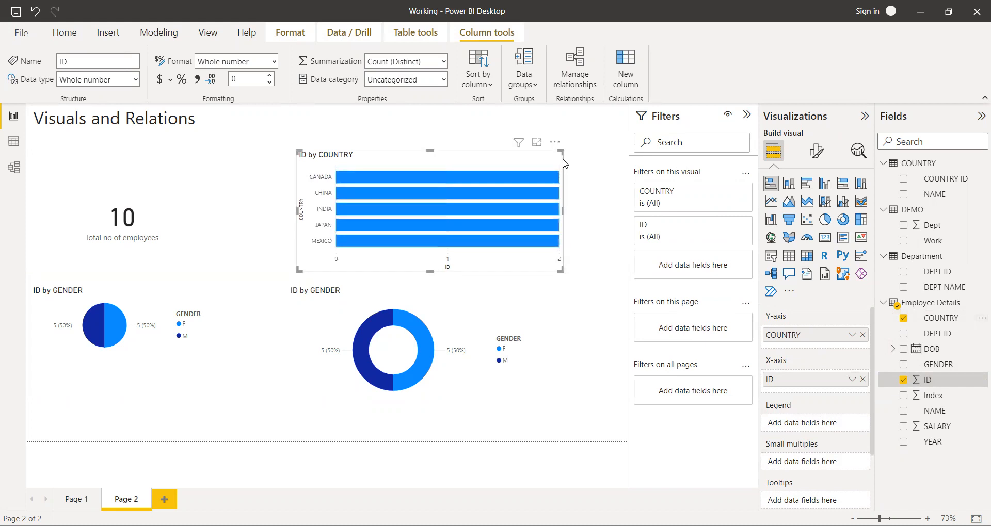
left_click_drag(562, 151, 583, 130)
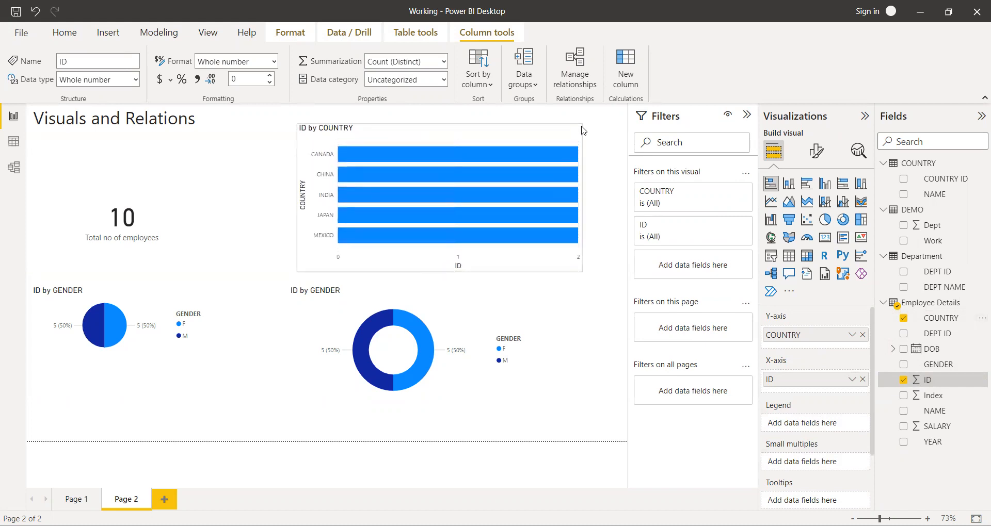
left_click(610, 187)
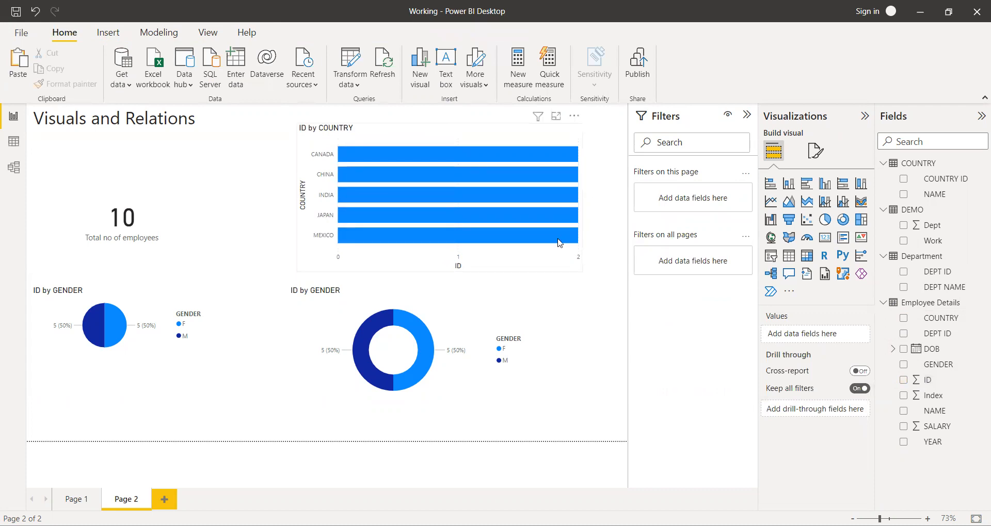
left_click(539, 263)
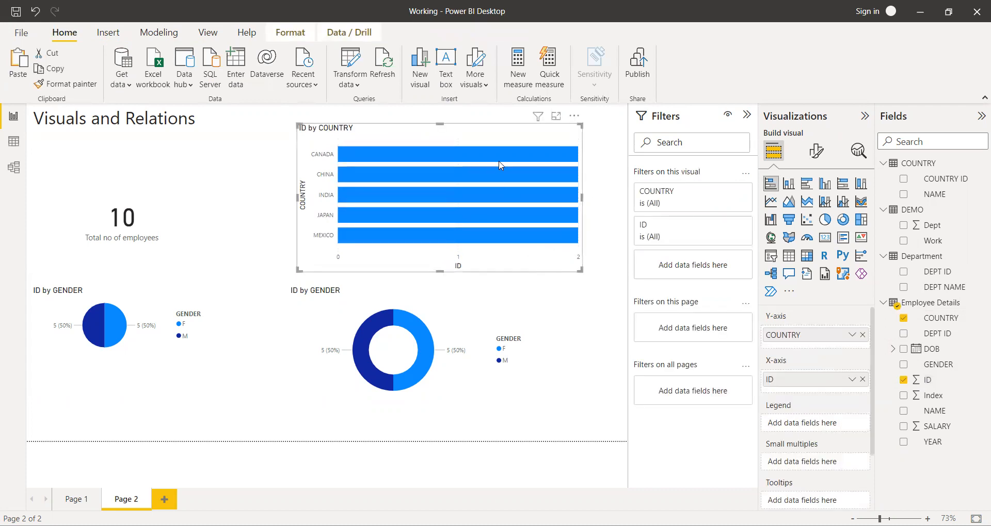
Examine the employee count of each country's bar and check it against the rows of the Employee Details table.
mouse_move(498, 158)
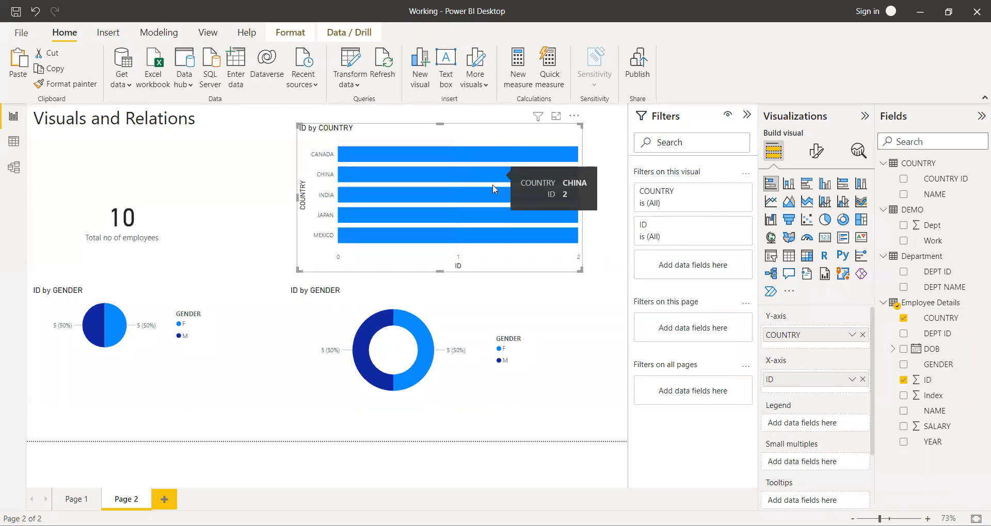
mouse_move(493, 192)
mouse_move(492, 216)
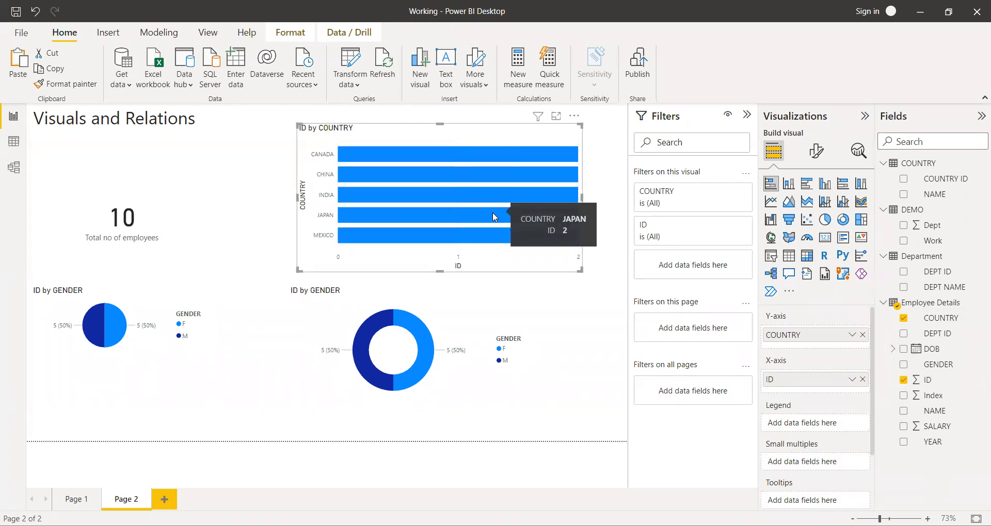
mouse_move(493, 242)
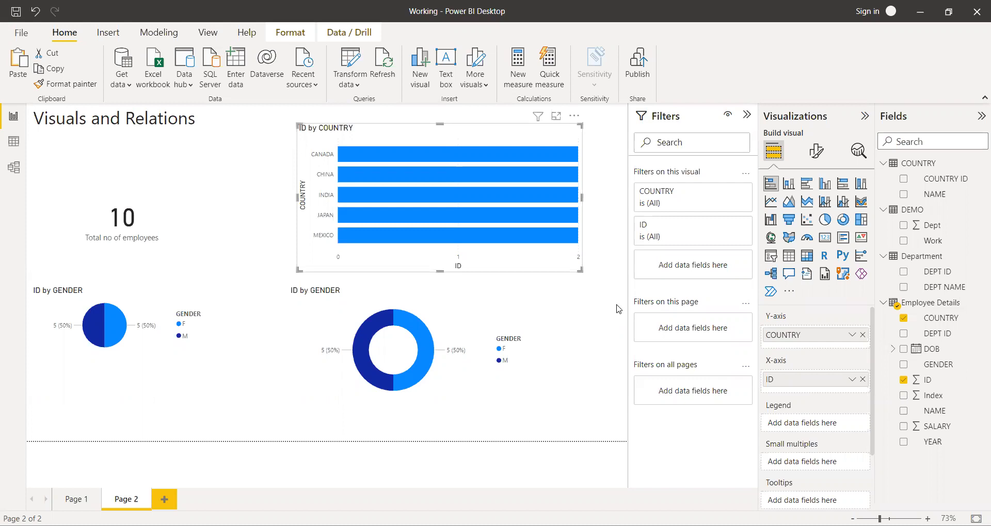
left_click(619, 309)
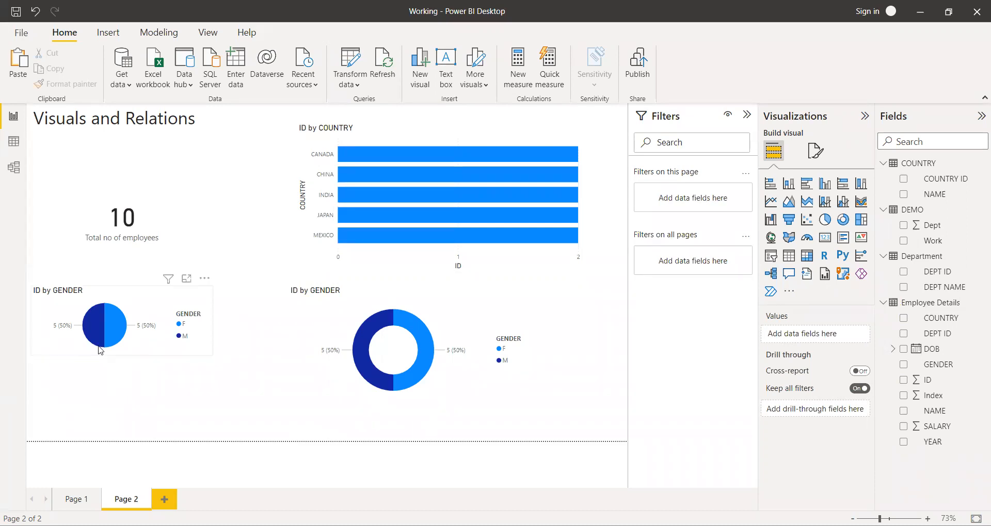
left_click(14, 141)
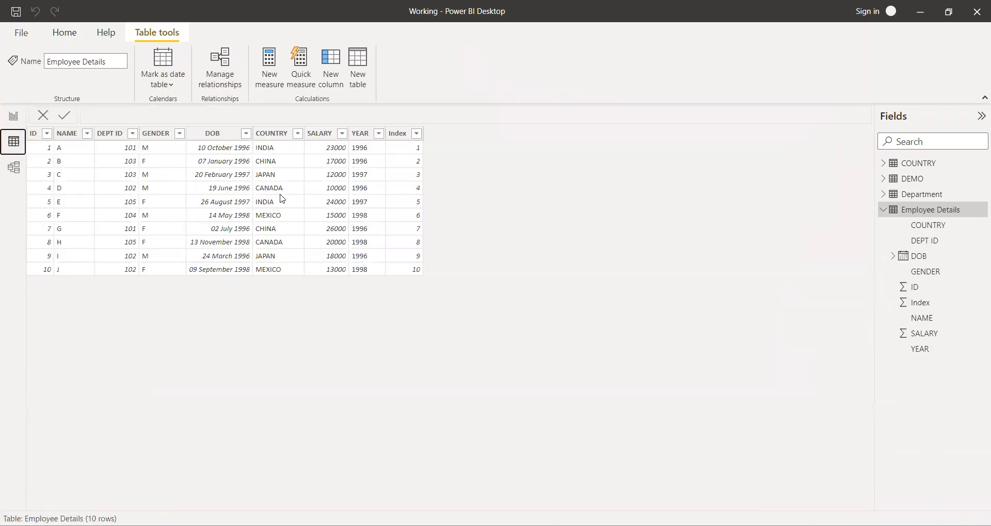
left_click(14, 116)
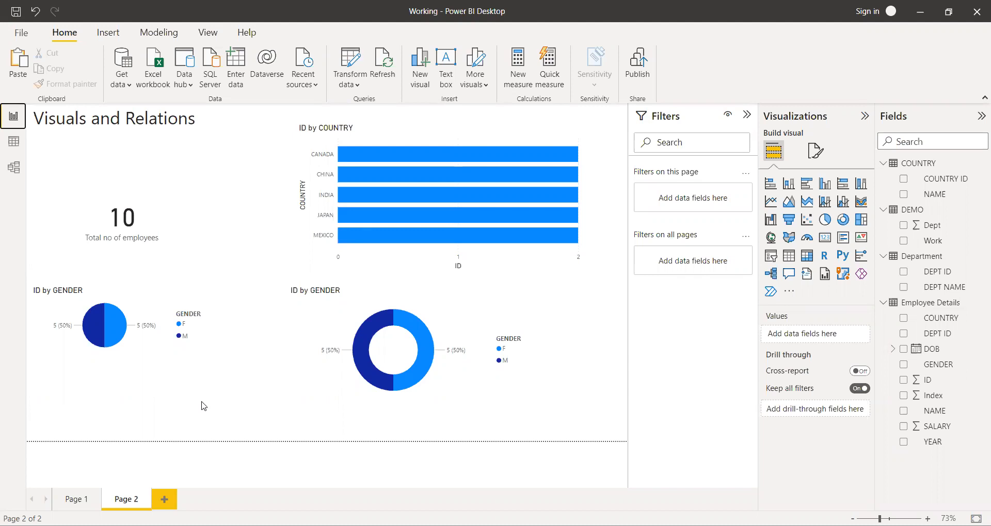
Try the ID by COUNTRY chart as a stacked column chart and as a clustered bar chart.
left_click(575, 133)
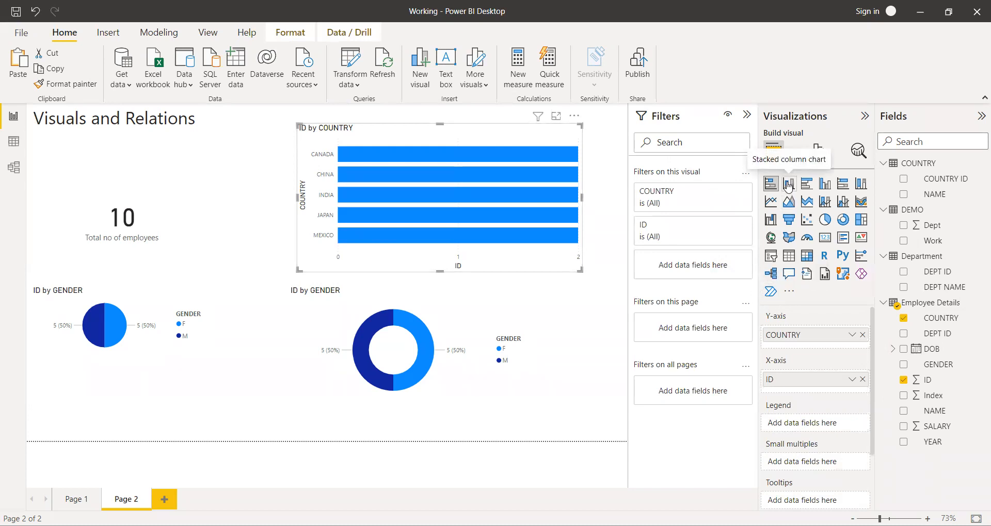
left_click(788, 185)
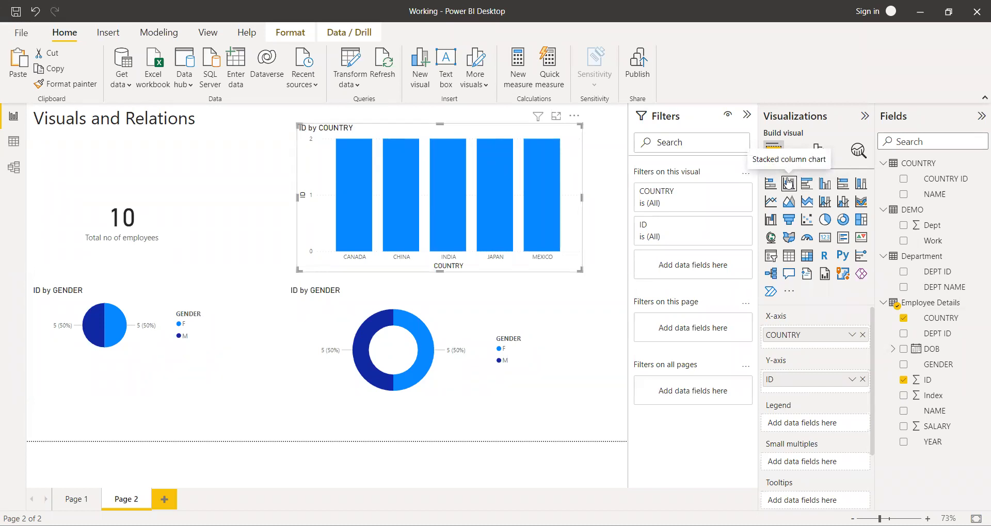
left_click(806, 184)
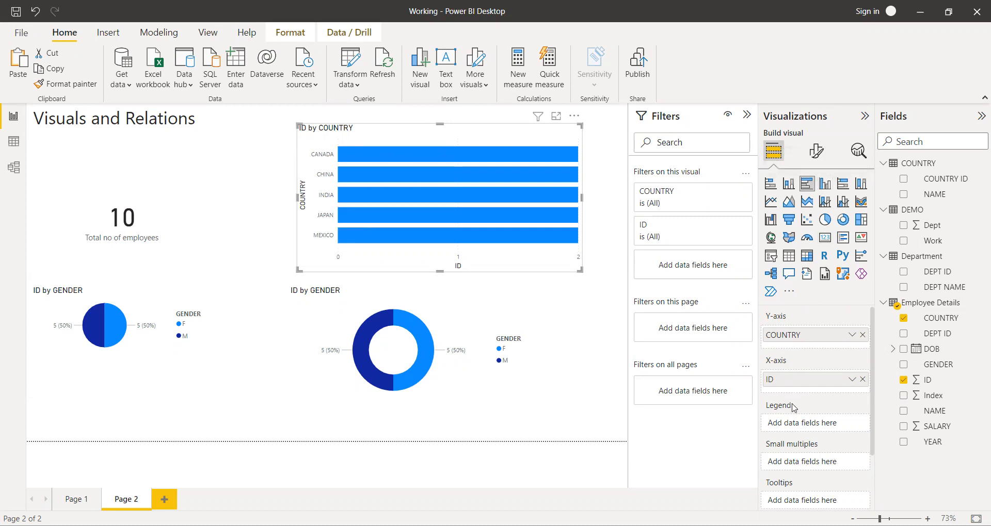
Add SALARY from Employee Details to the X-axis of the country bar chart and widen the chart slightly.
scroll(794, 410, "down", 3)
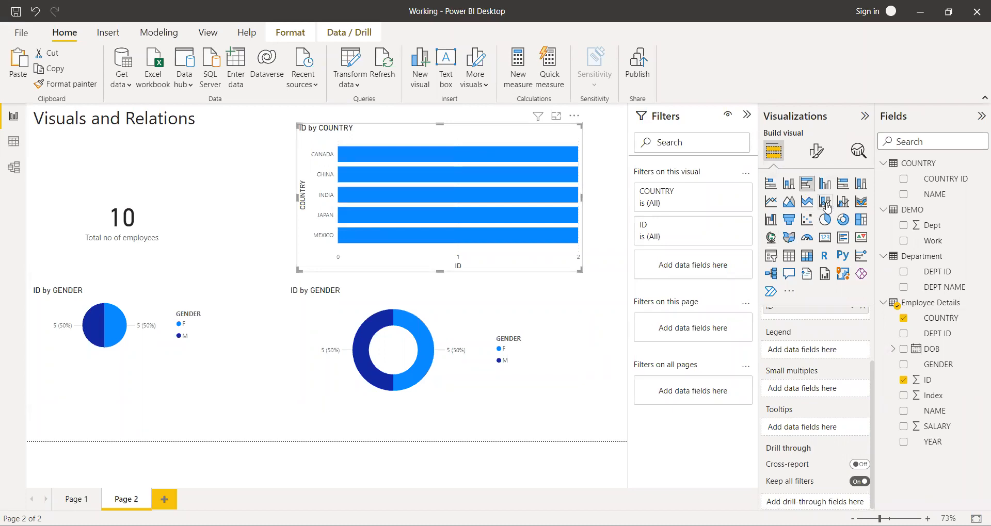
scroll(821, 379, "up", 2)
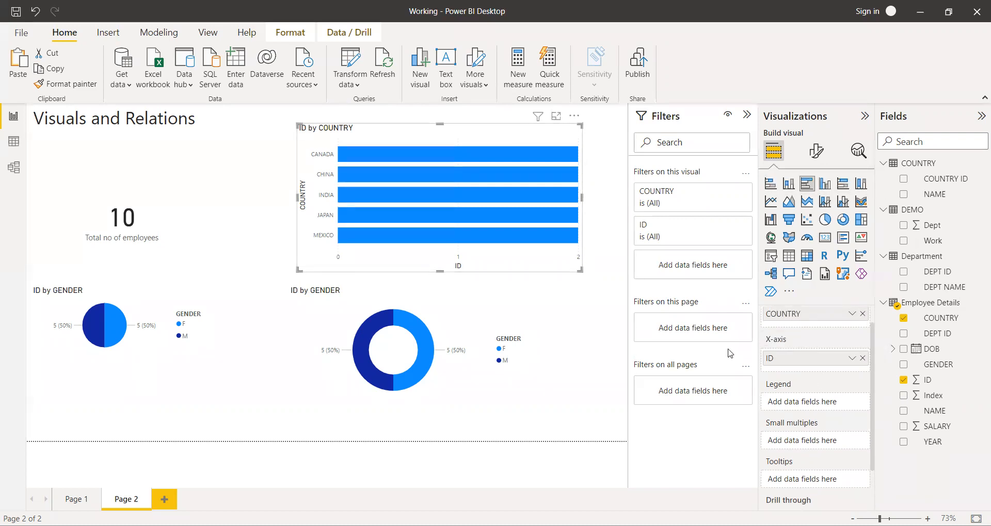
scroll(801, 392, "up", 1)
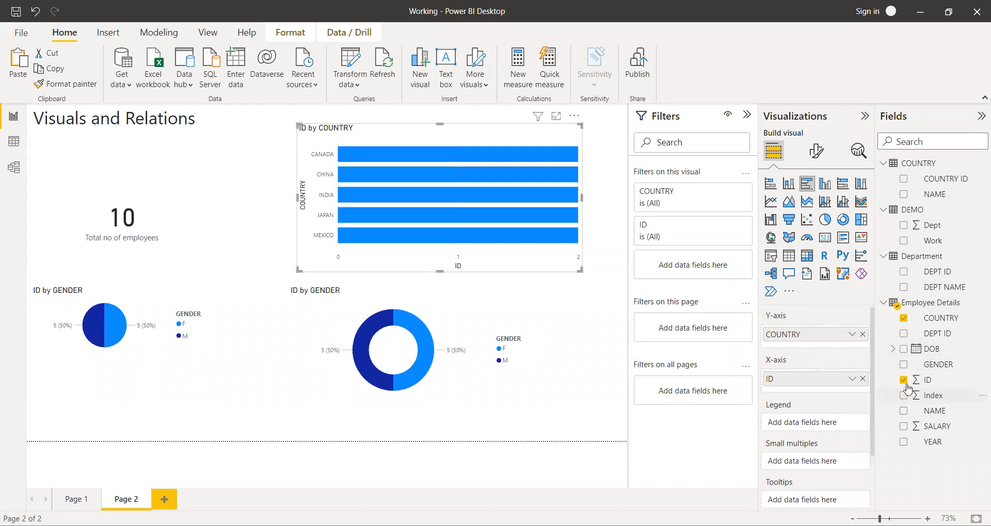
left_click(904, 427)
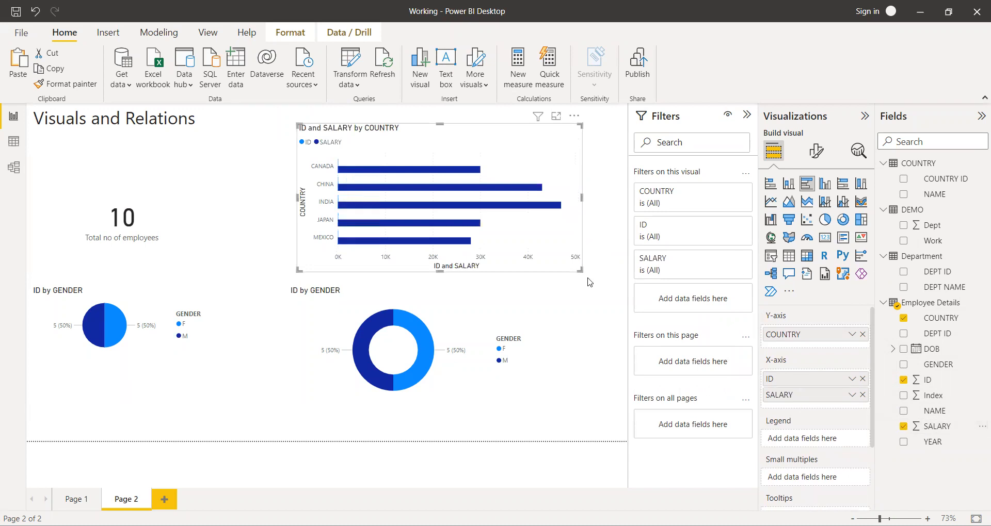
left_click_drag(581, 271, 599, 271)
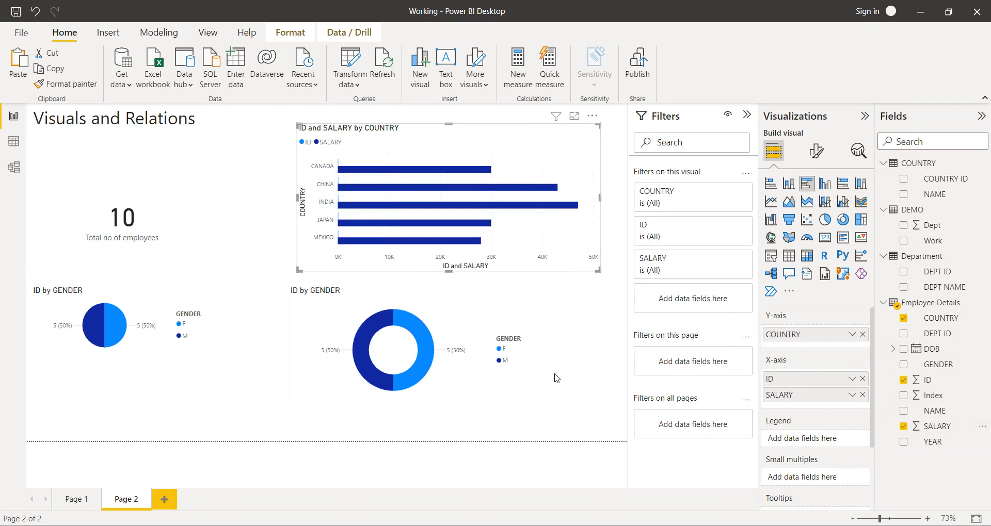
Shrink the gender donut chart and move it down to free space below the country bar chart.
left_click(524, 386)
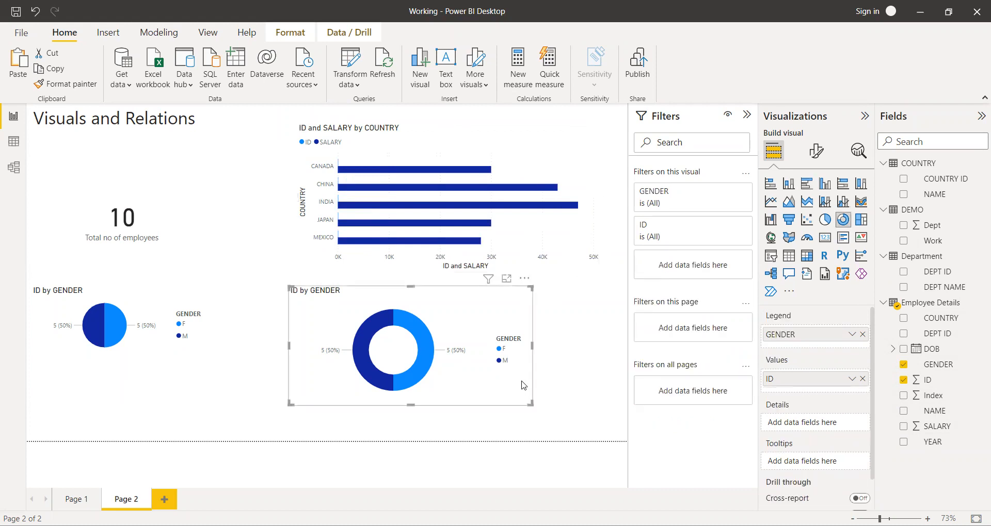
left_click_drag(532, 406, 436, 331)
left_click_drag(385, 294, 398, 376)
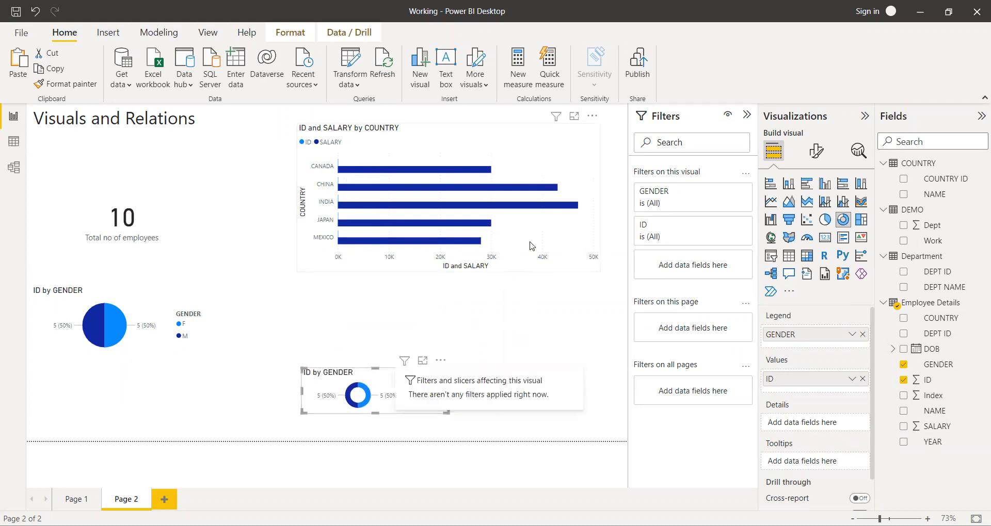
Enlarge the ID and SALARY by COUNTRY chart into the freed space and convert it to a stacked bar chart.
left_click(532, 243)
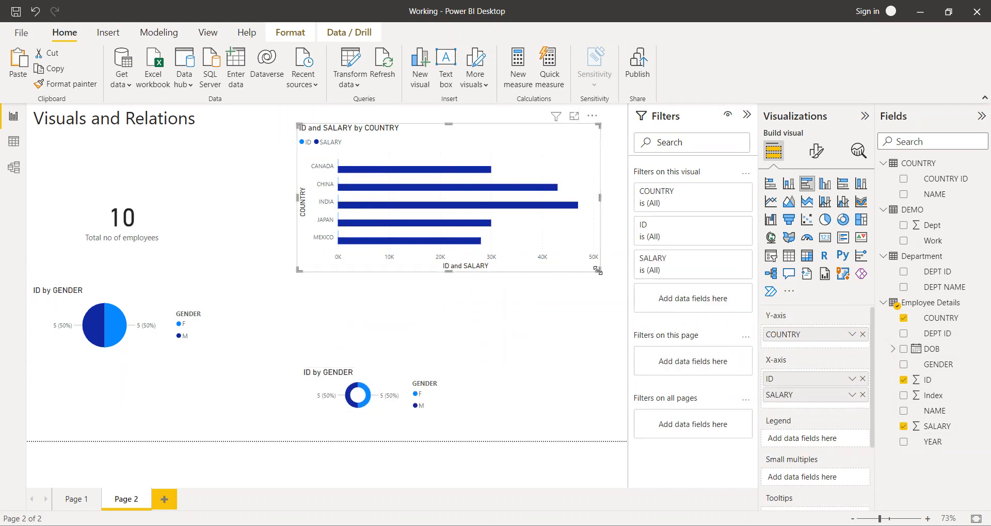
left_click_drag(598, 270, 625, 326)
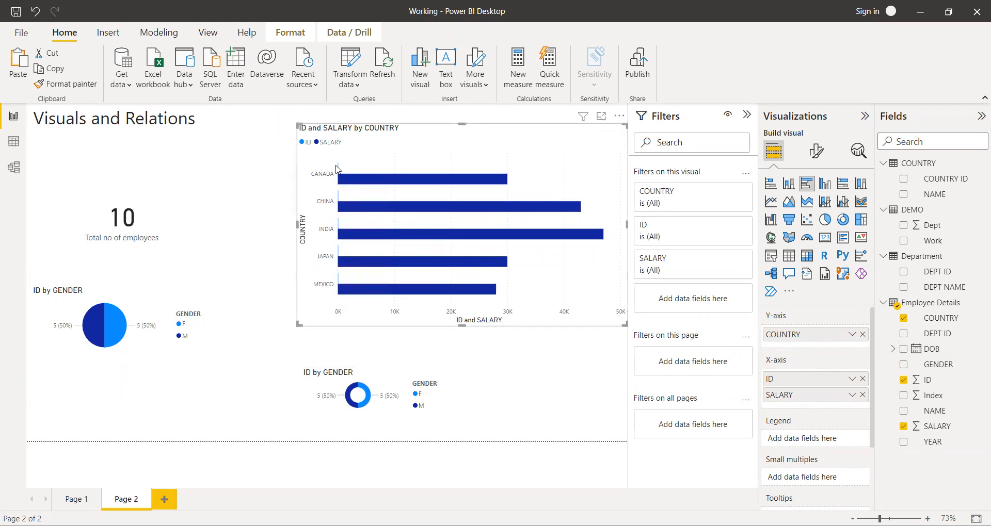
mouse_move(339, 169)
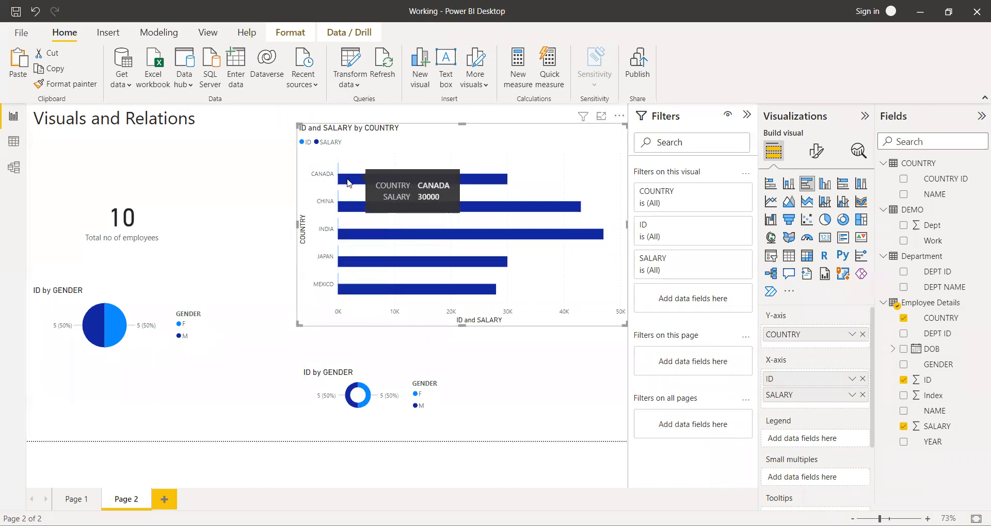
mouse_move(336, 197)
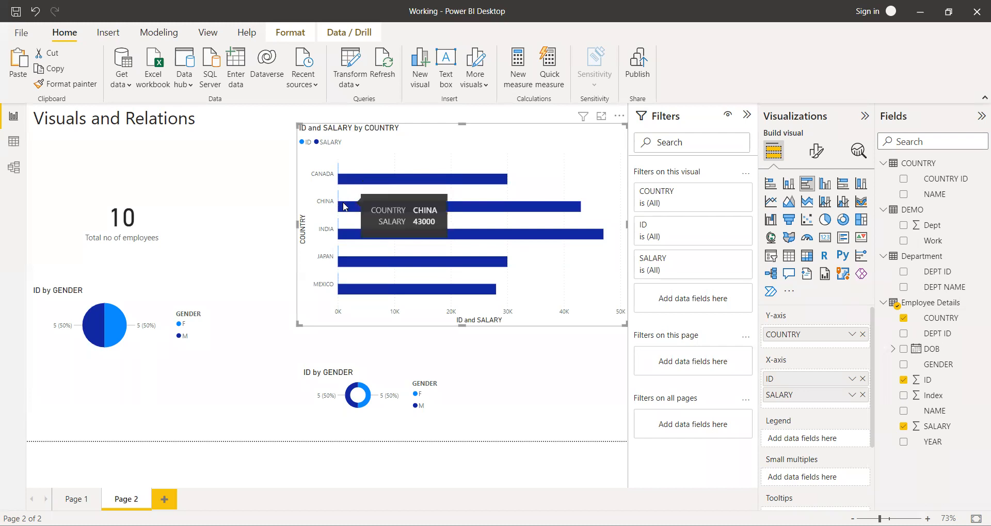
left_click(772, 185)
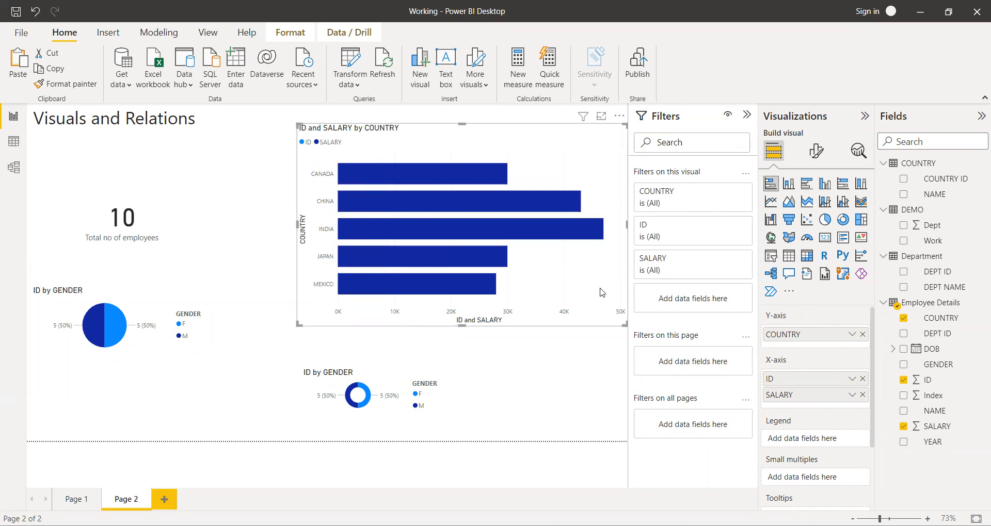
Examine the ID and SALARY by COUNTRY bars up close, highlight the ID series through the legend, and clear the highlight.
scroll(454, 209, "up", 5, "ctrl")
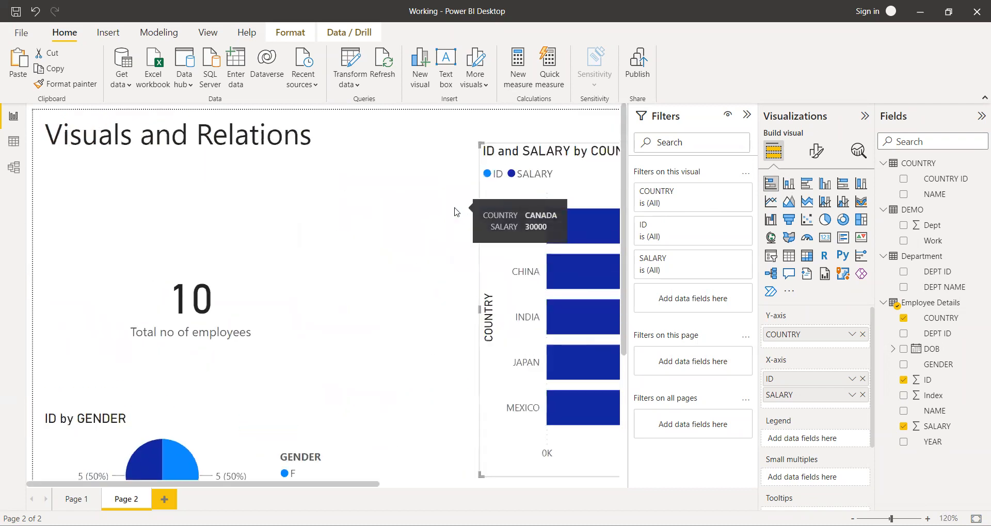
scroll(447, 282, "up", 3, "ctrl")
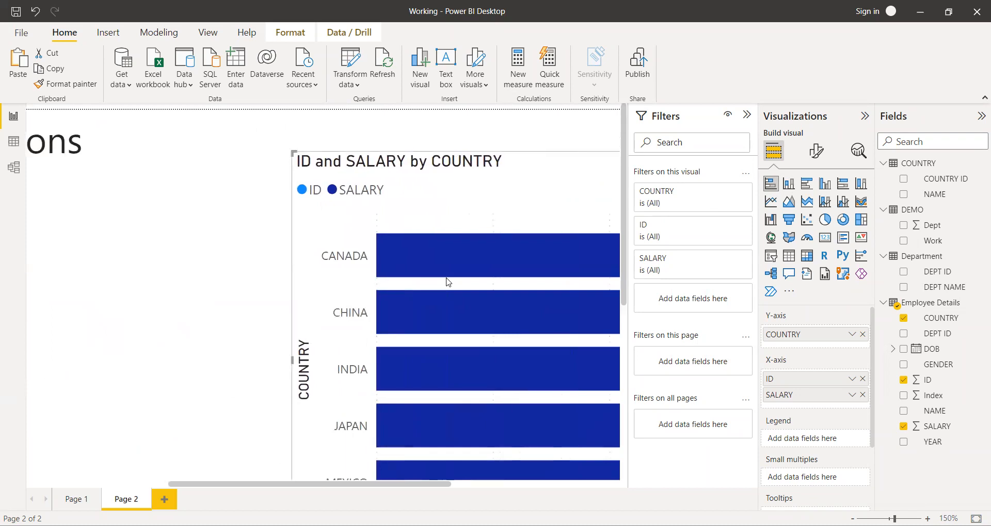
scroll(448, 281, "right", 1)
scroll(447, 282, "up", 5, "ctrl")
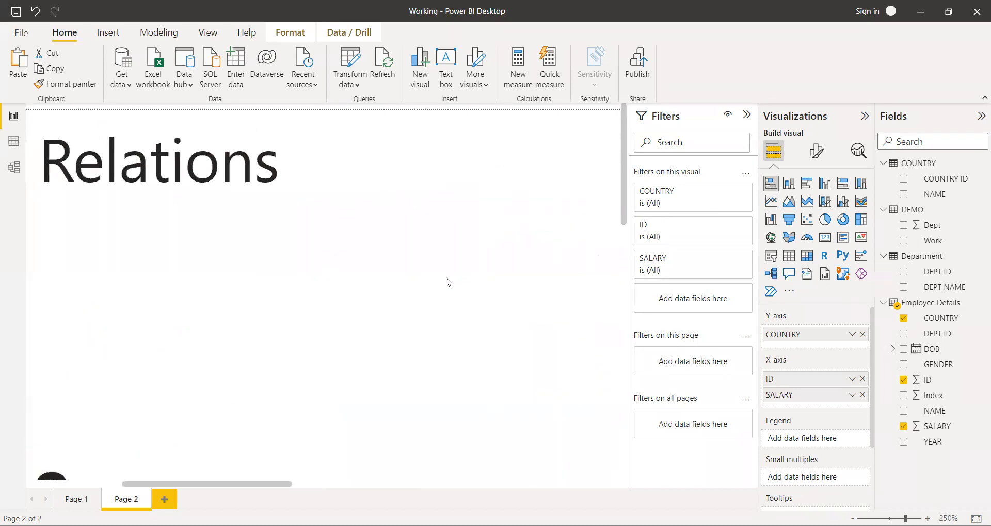
scroll(448, 282, "right", 2)
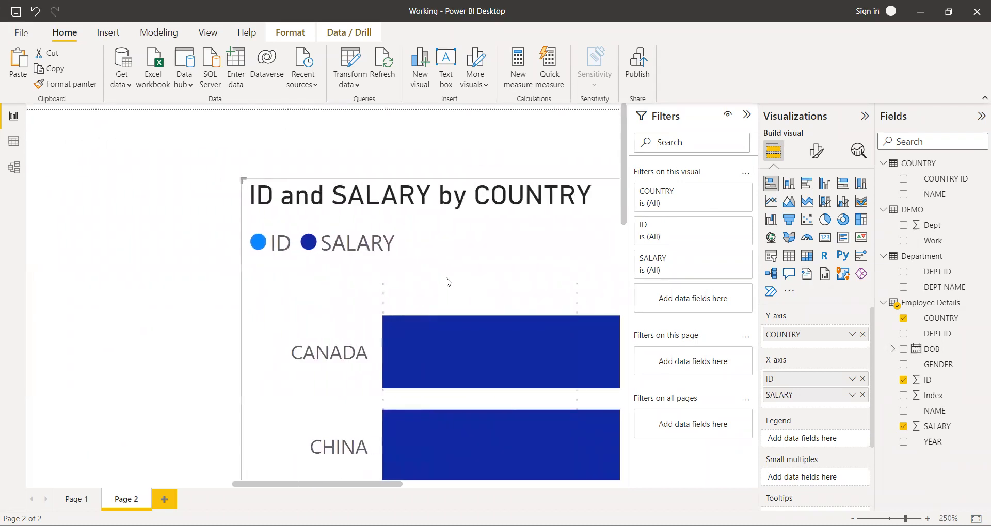
scroll(446, 279, "down", 1)
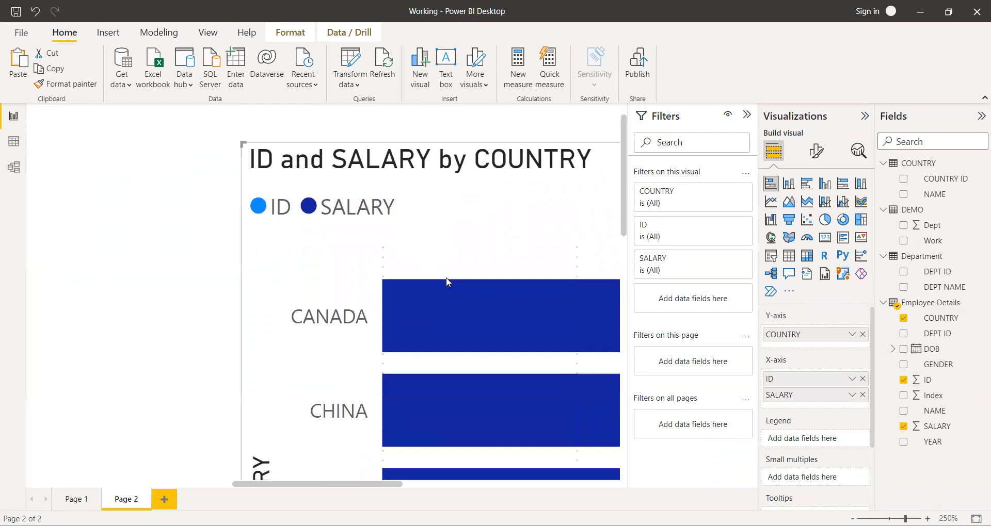
left_click(261, 213)
scroll(354, 245, "right", 10)
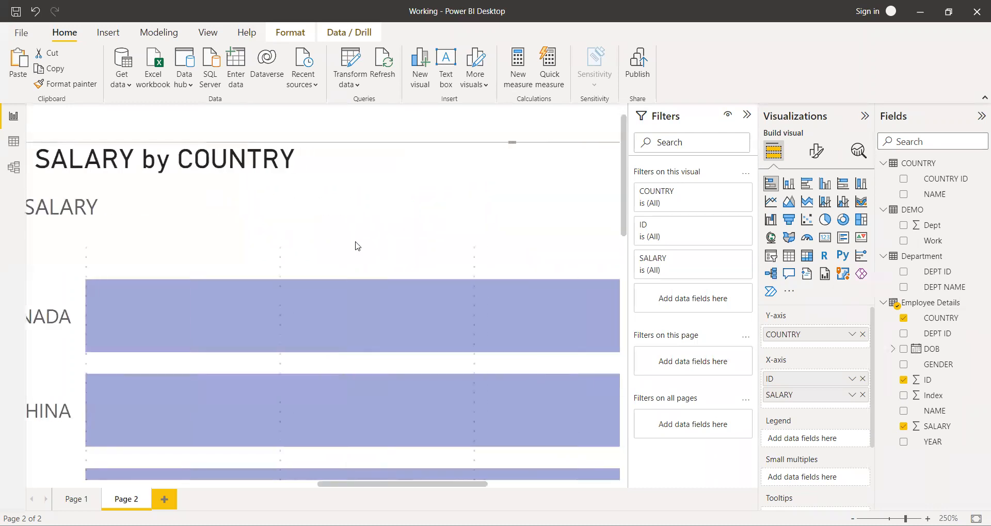
scroll(355, 246, "left", 7)
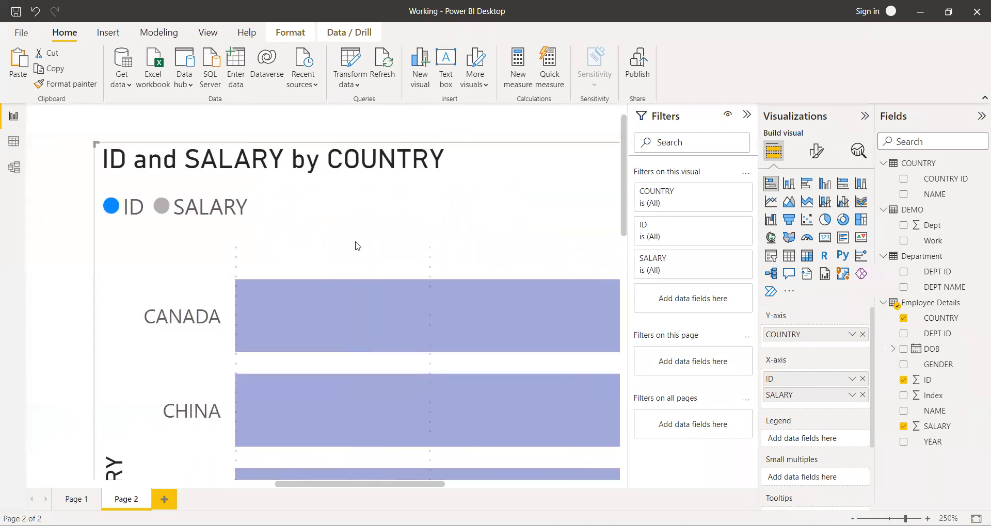
scroll(226, 363, "up", 2, "ctrl")
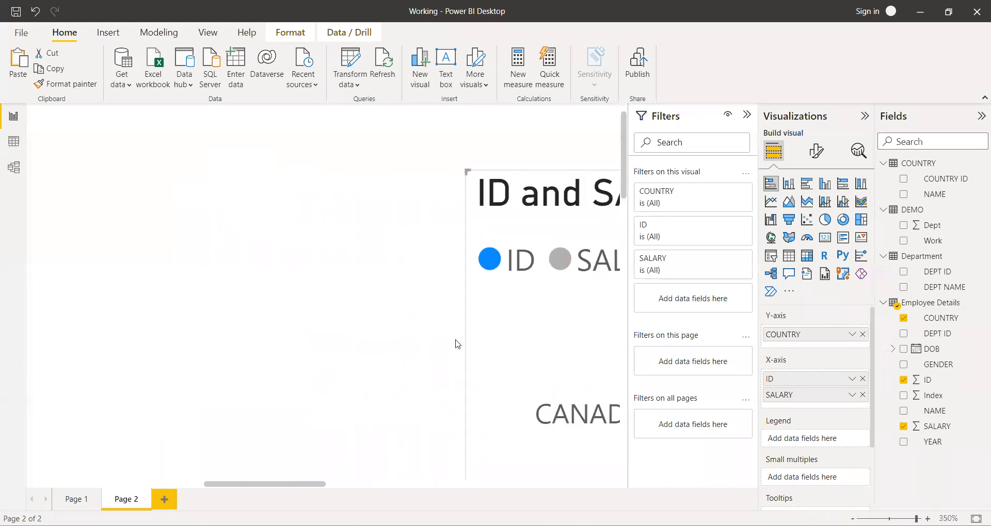
scroll(456, 344, "right", 1)
scroll(457, 344, "down", 3)
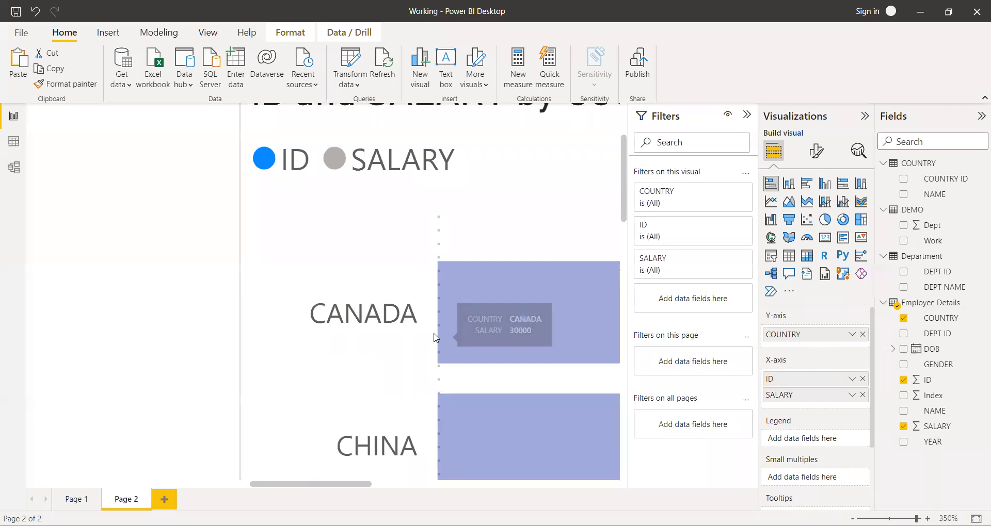
scroll(441, 337, "down", 5, "ctrl")
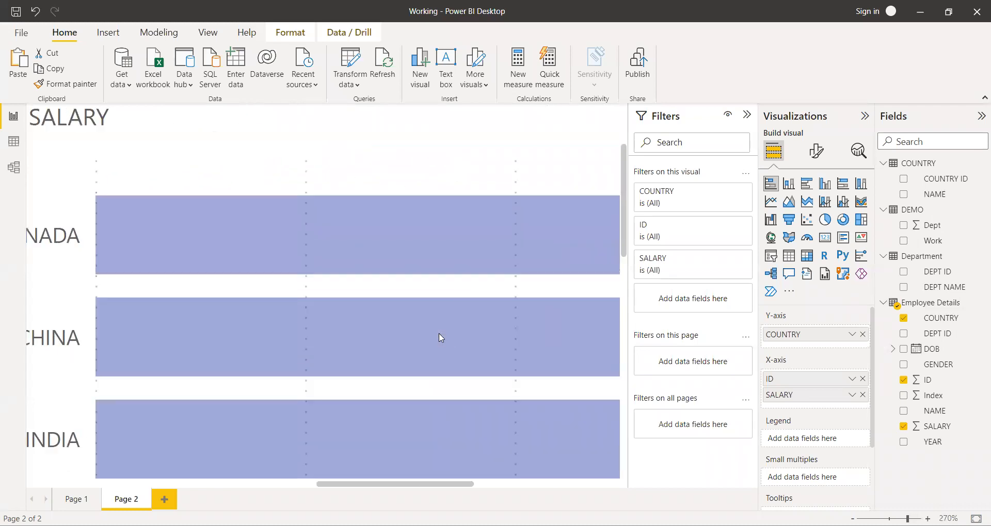
scroll(441, 338, "down", 4)
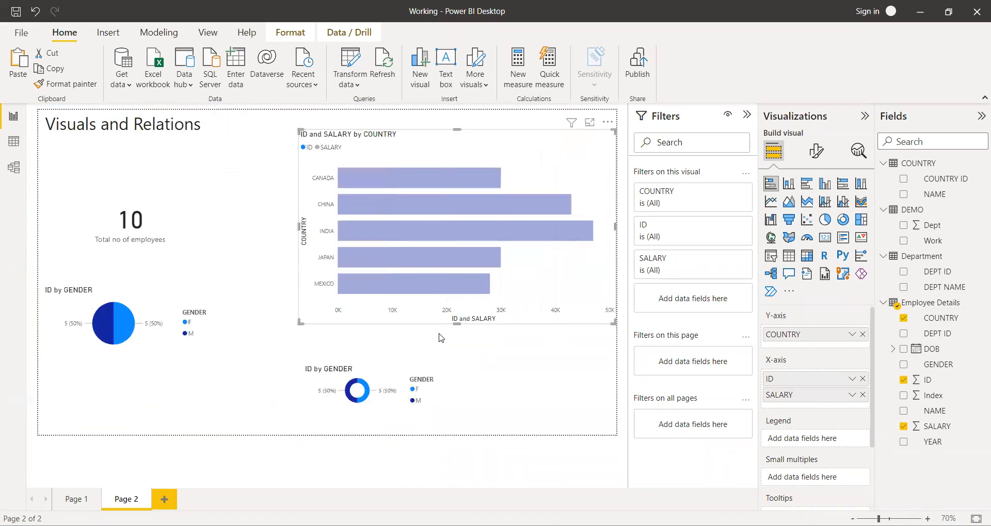
scroll(442, 338, "up", 2)
left_click(568, 164)
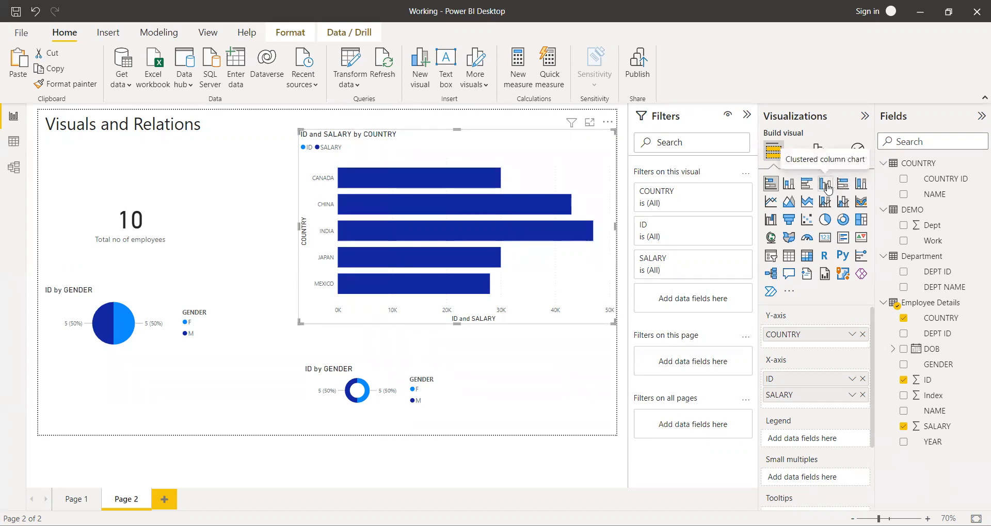
Try the ID and SALARY by COUNTRY chart as a 100% stacked bar chart and shift it slightly up and left on the page.
left_click(842, 184)
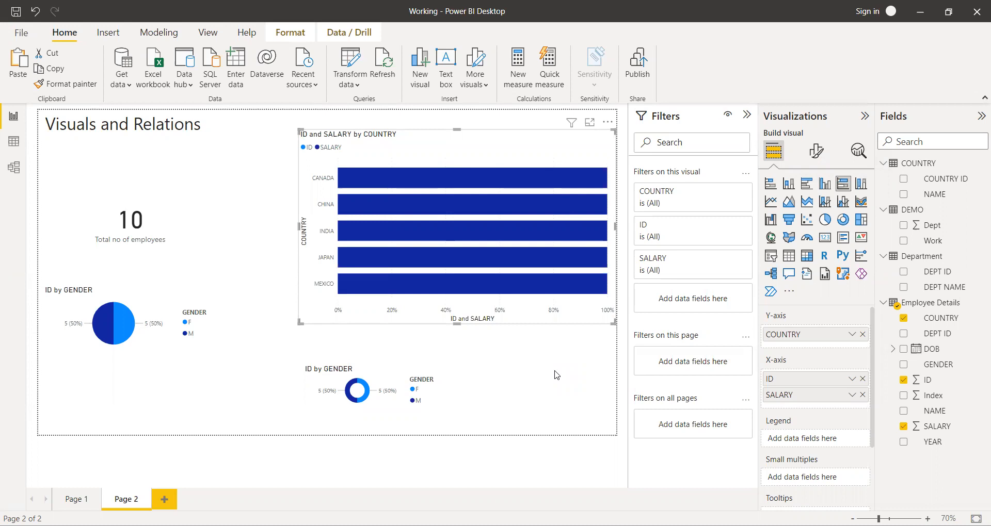
left_click_drag(307, 308, 286, 305)
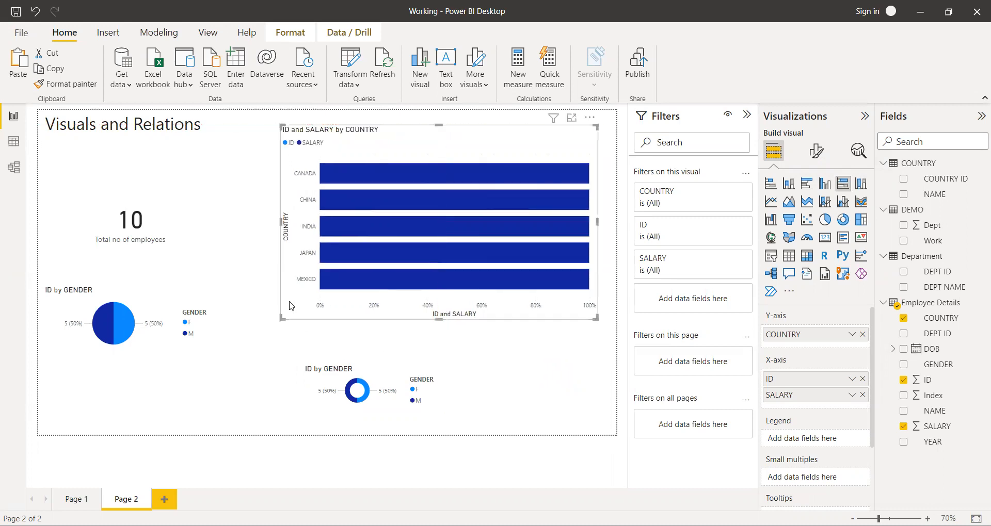
left_click(533, 366)
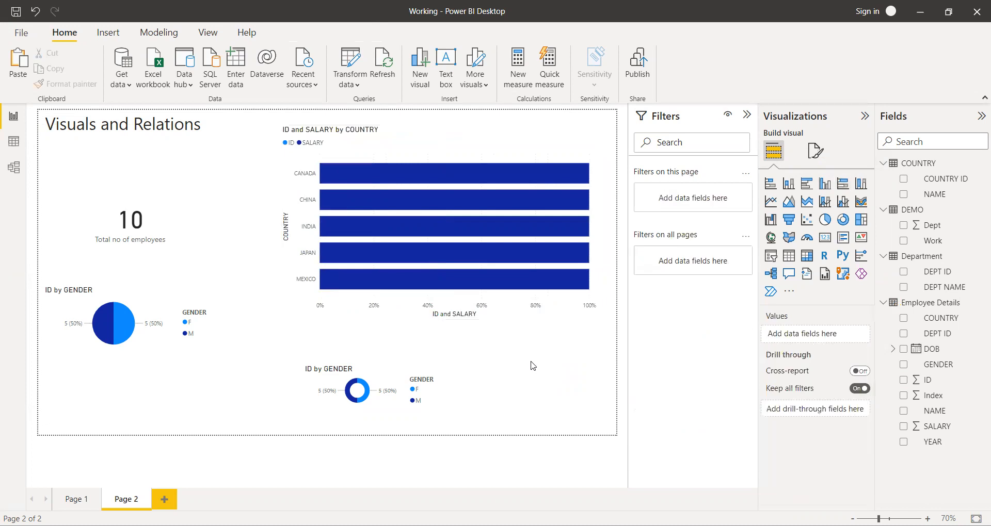
Remove ID from the country chart's X-axis and inspect the salary tooltips of the individual country bars.
left_click(557, 149)
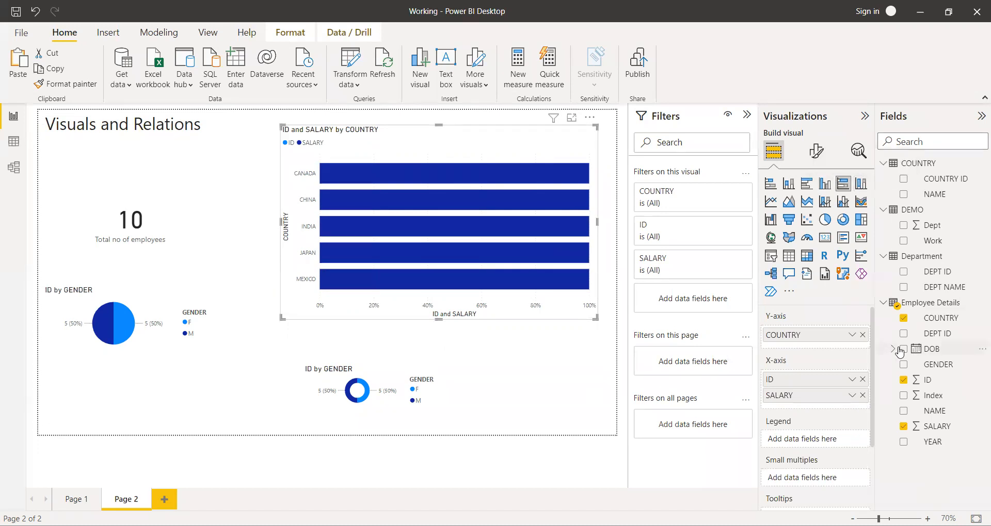
left_click(903, 380)
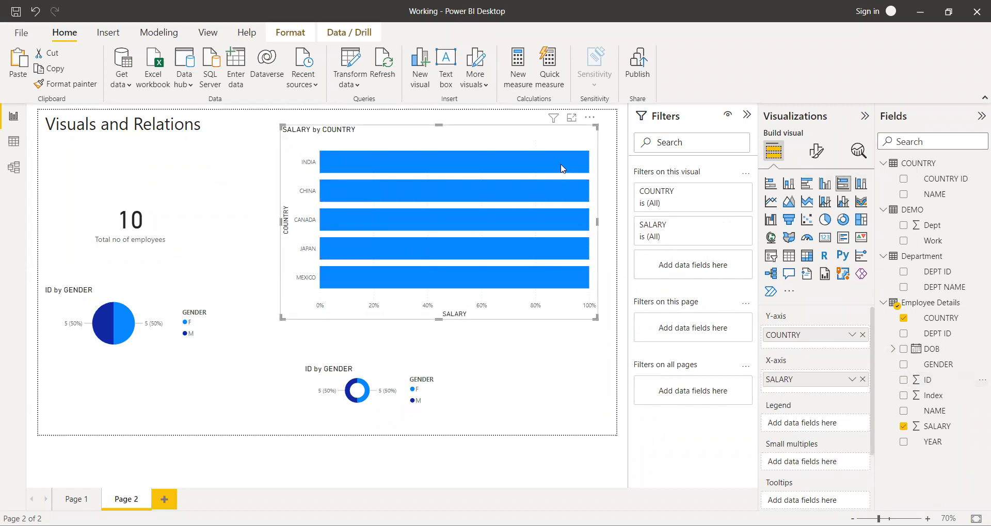
mouse_move(561, 163)
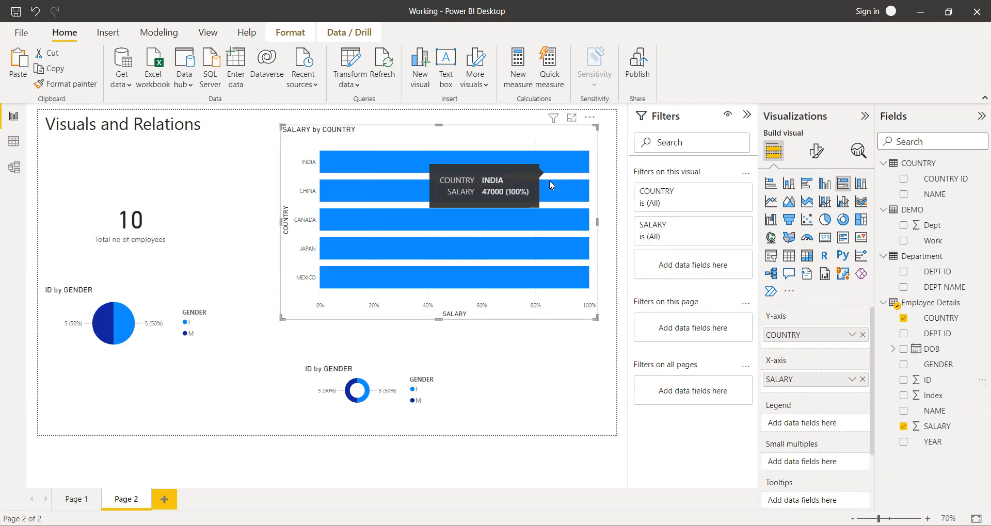
mouse_move(548, 188)
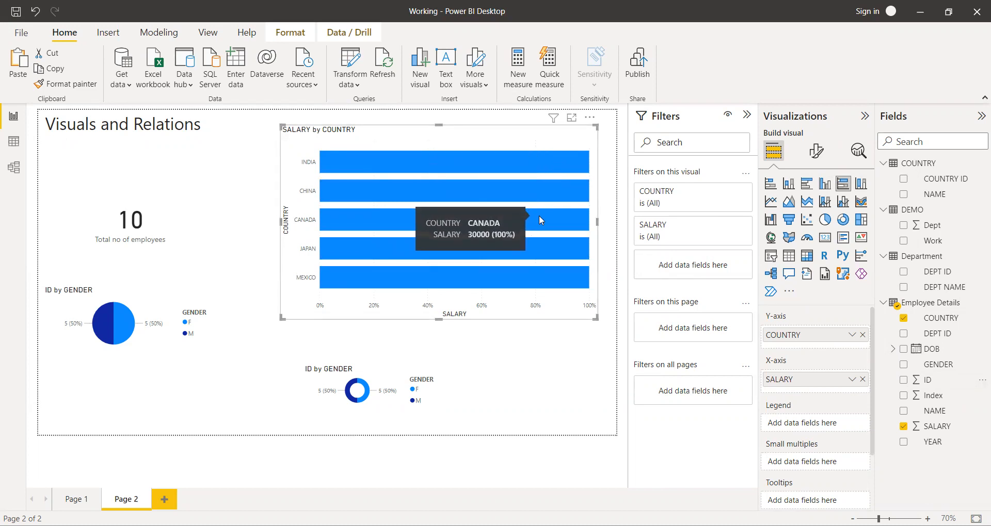
mouse_move(536, 248)
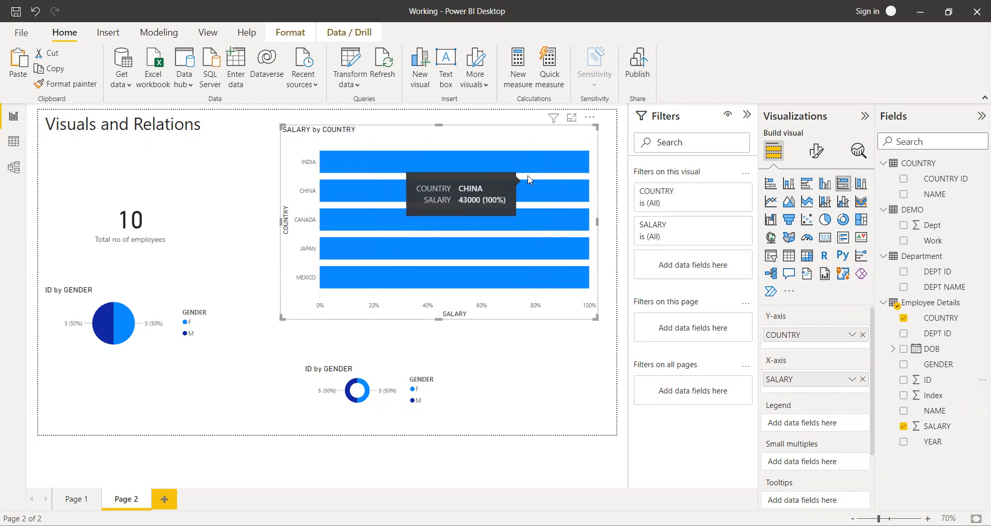
Try SALARY by COUNTRY as a stacked bar chart, convert it to a 100% stacked column chart and shrink it to a small visual.
left_click(771, 184)
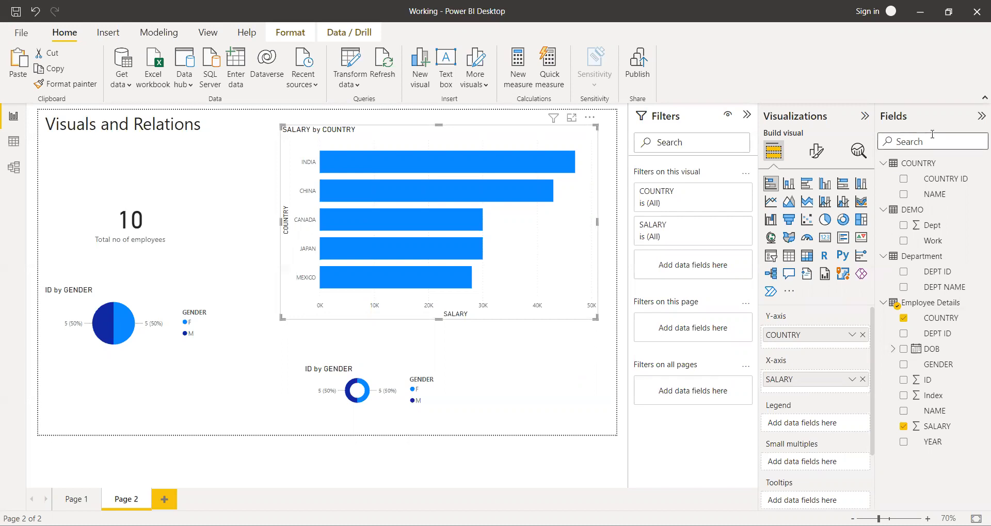
left_click(860, 184)
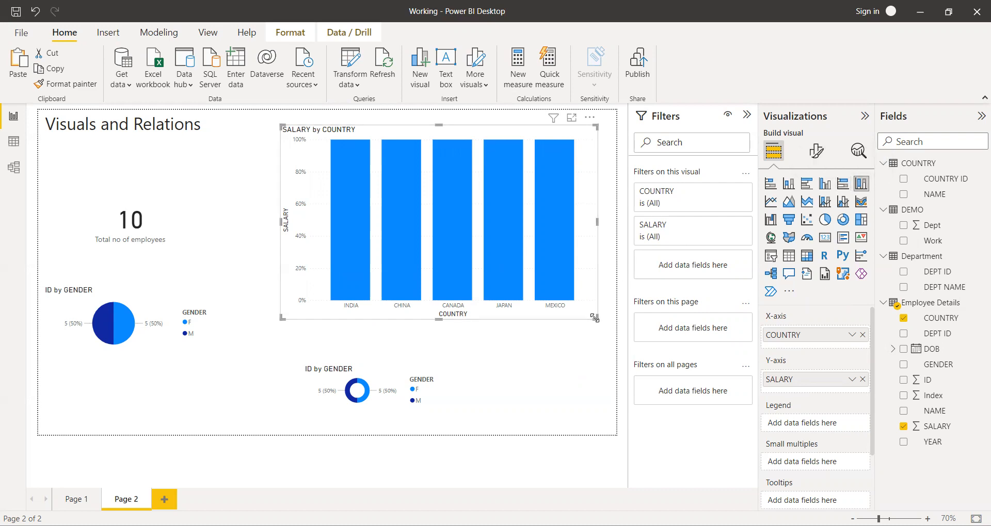
left_click_drag(594, 318, 421, 203)
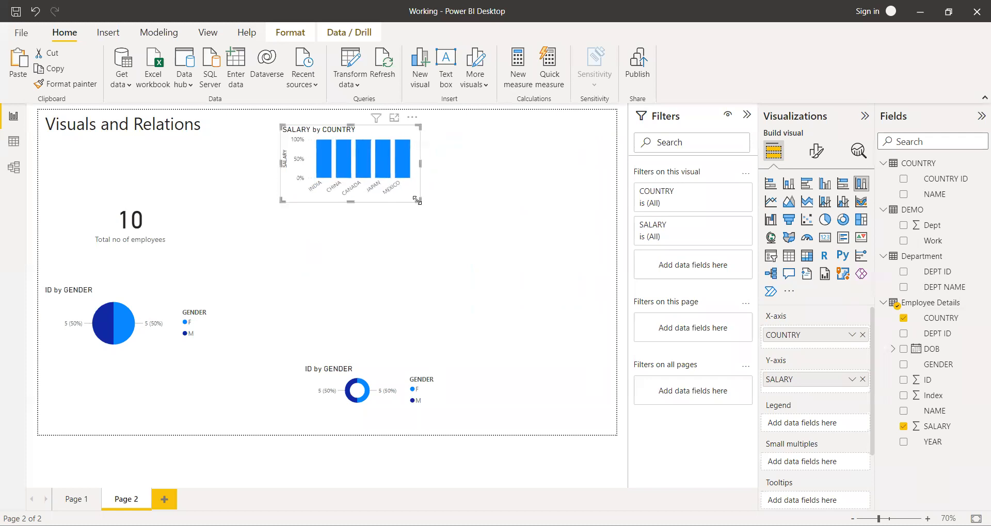
left_click_drag(375, 164, 329, 157)
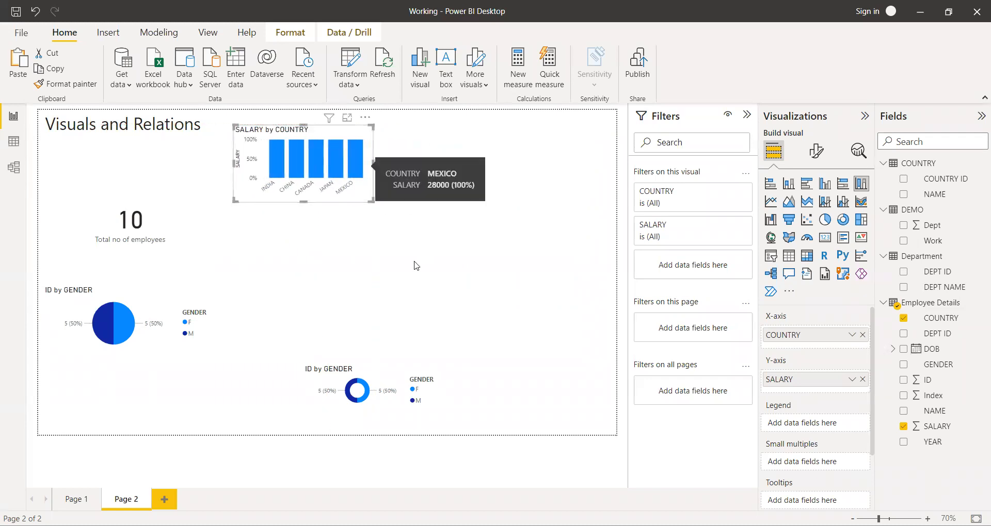
Stack the visuals along the page's left side, with the employee card above the SALARY by COUNTRY chart and the gender donut below the pie.
left_click_drag(382, 385, 75, 389)
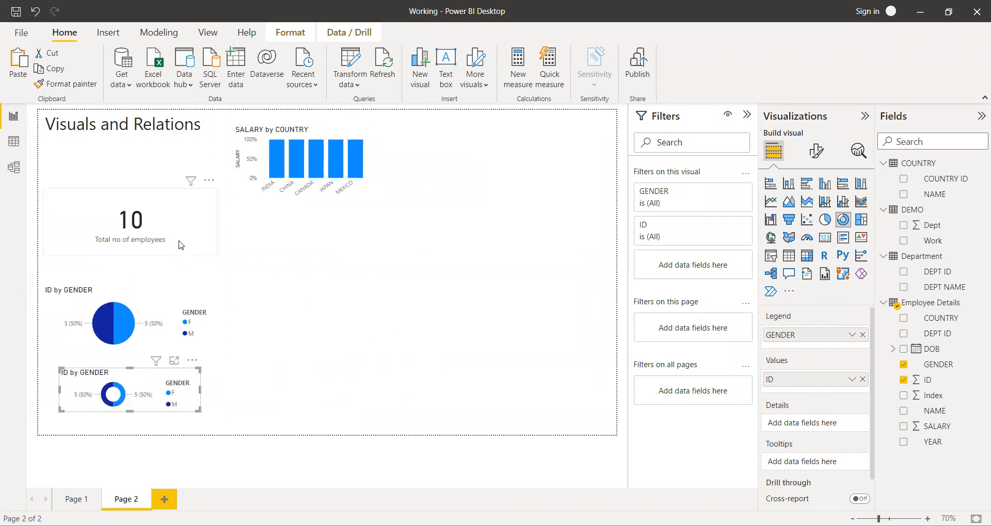
left_click_drag(176, 236, 178, 195)
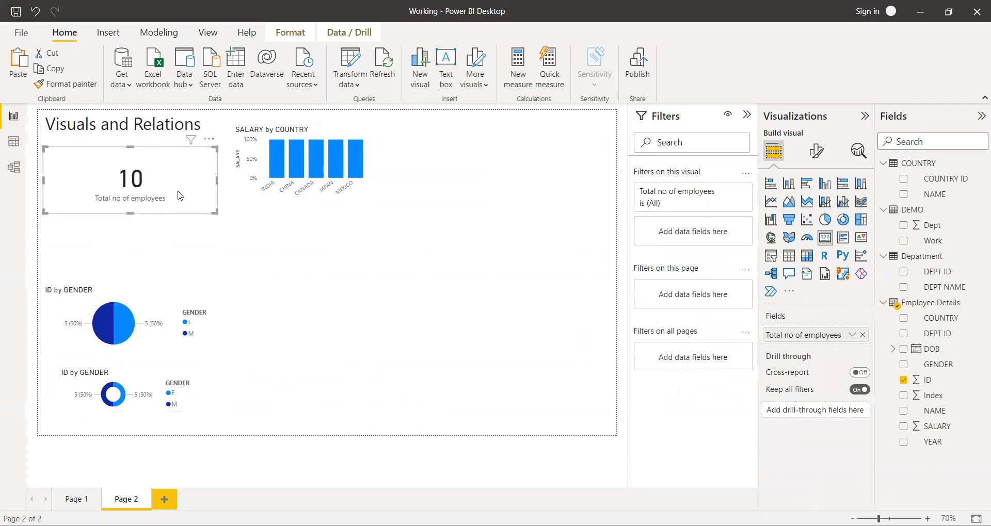
left_click(311, 298)
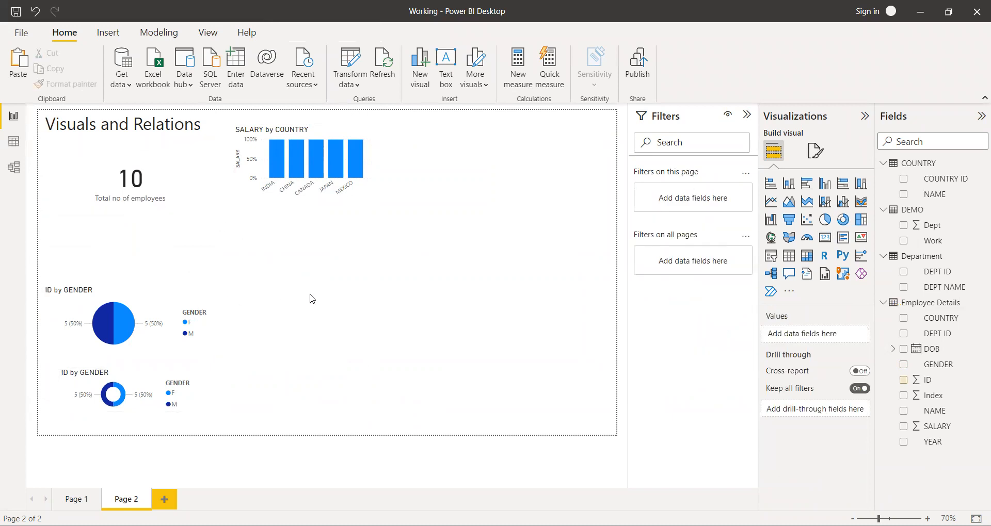
left_click_drag(322, 162, 145, 245)
Add a blank line chart to the free area of the page beside the stacked visuals.
left_click(372, 299)
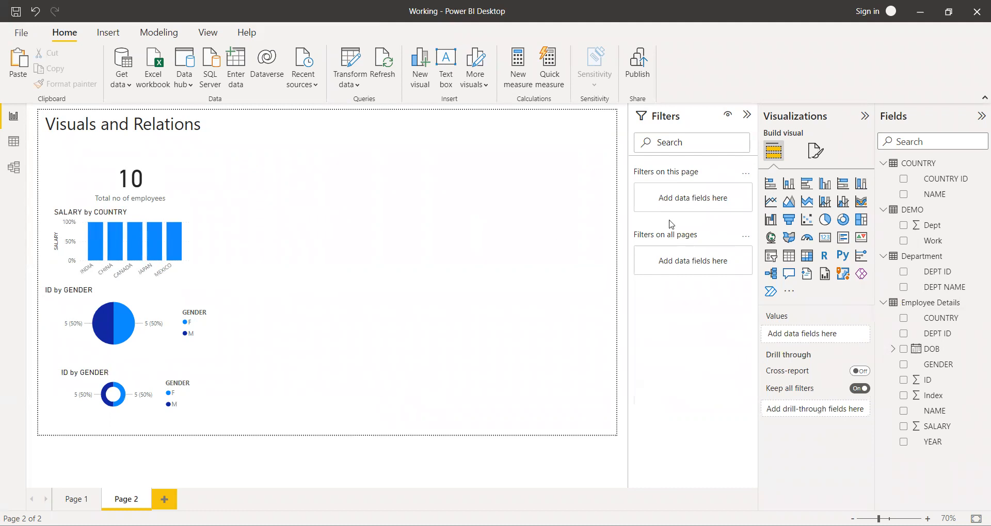
left_click(771, 203)
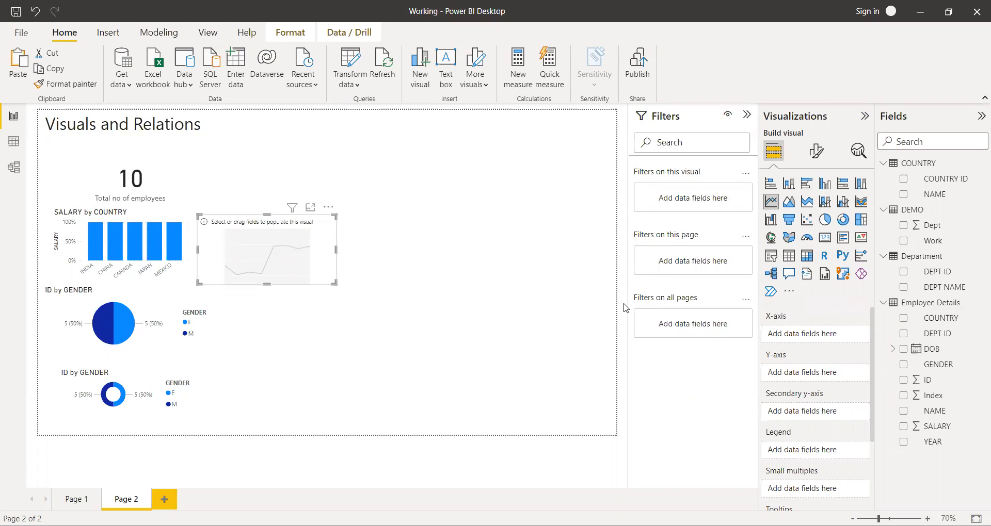
Start a manually entered data table and name its first two columns Year and Sales.
left_click(241, 69)
double_click(297, 91)
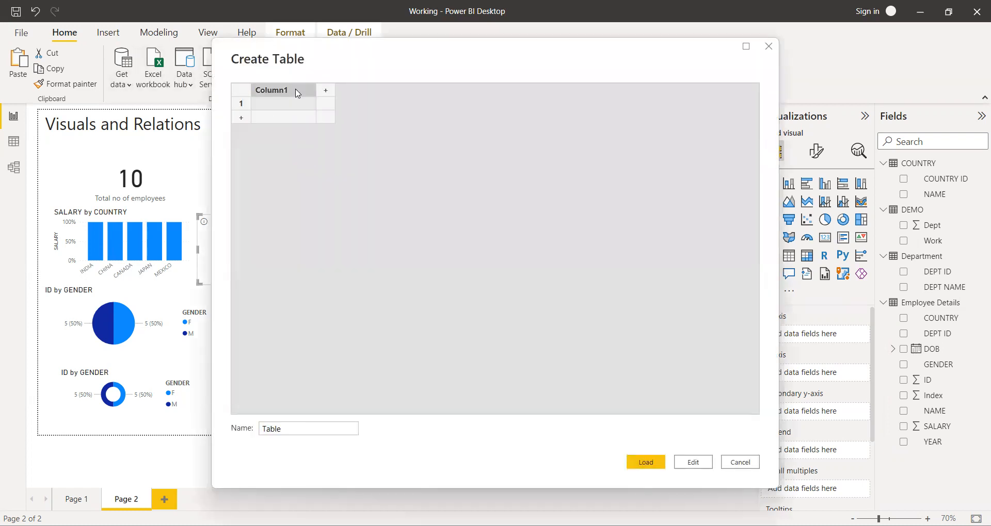
key("BackSpace")
type("Year")
key("Tab")
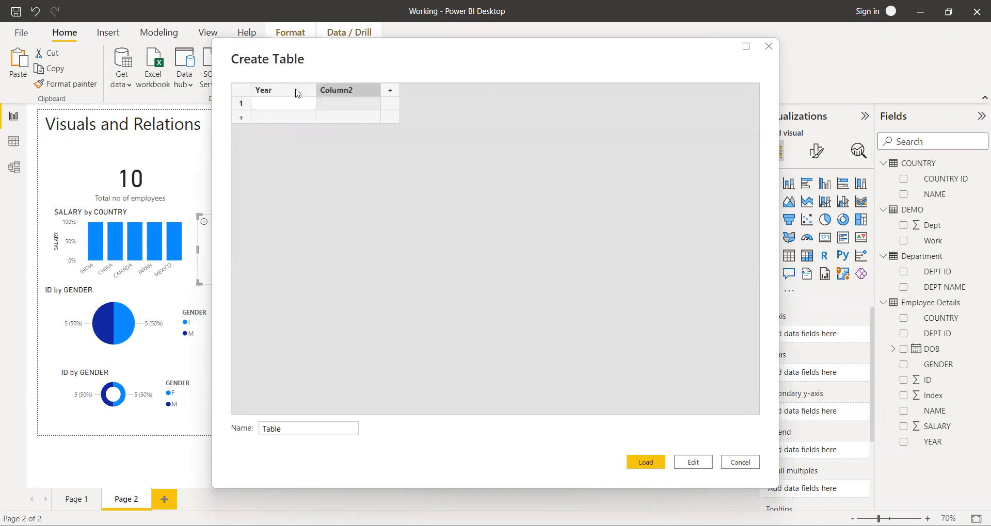
double_click(364, 92)
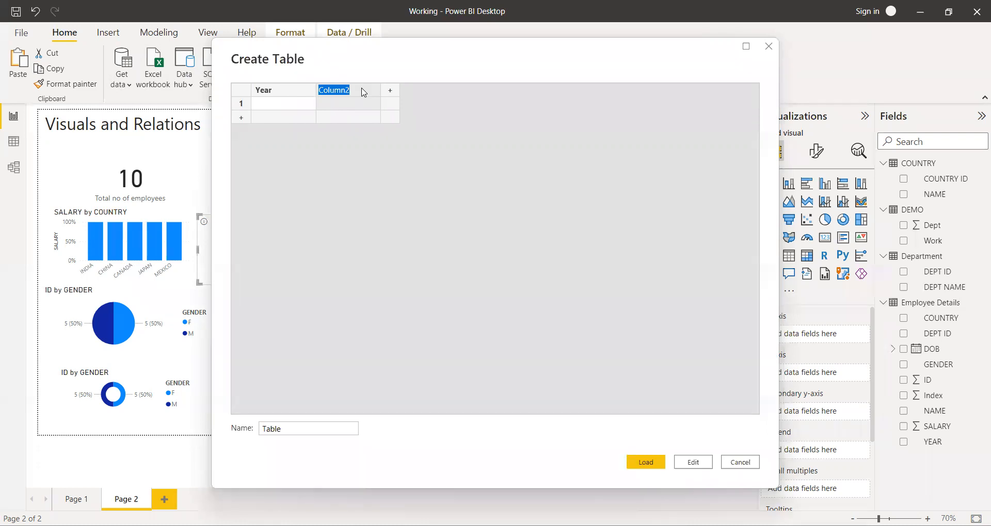
type("Sales")
key("Tab")
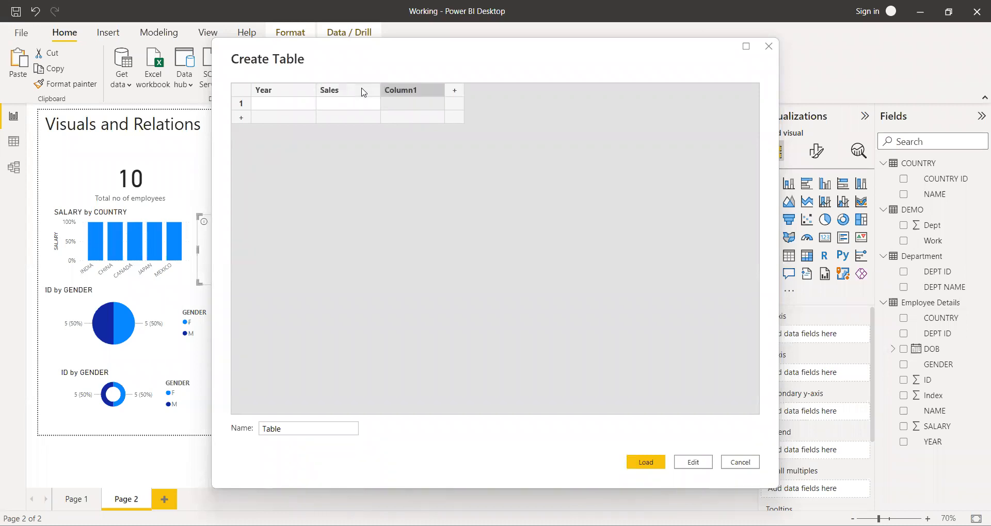
Delete the surplus third column, Column1, from the new table.
double_click(434, 94)
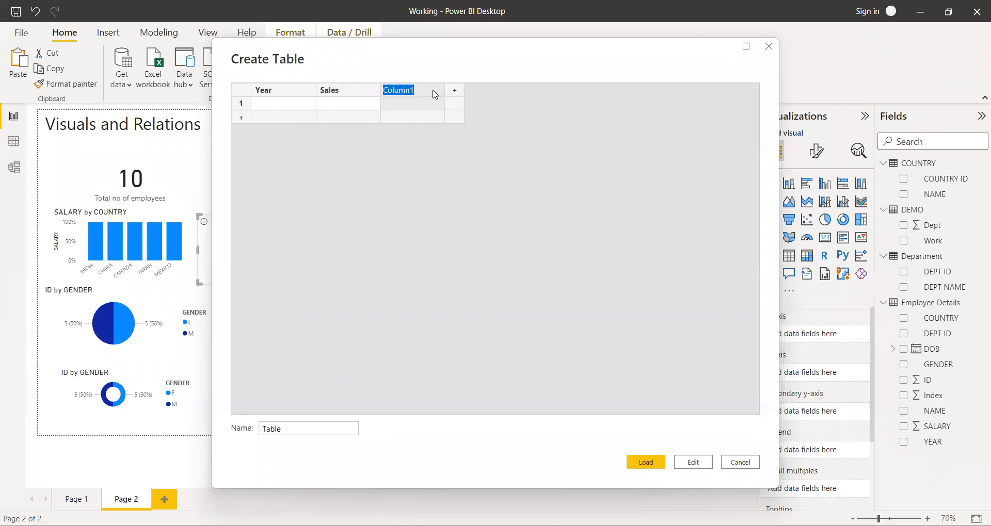
left_click(434, 94)
right_click(435, 95)
left_click(476, 163)
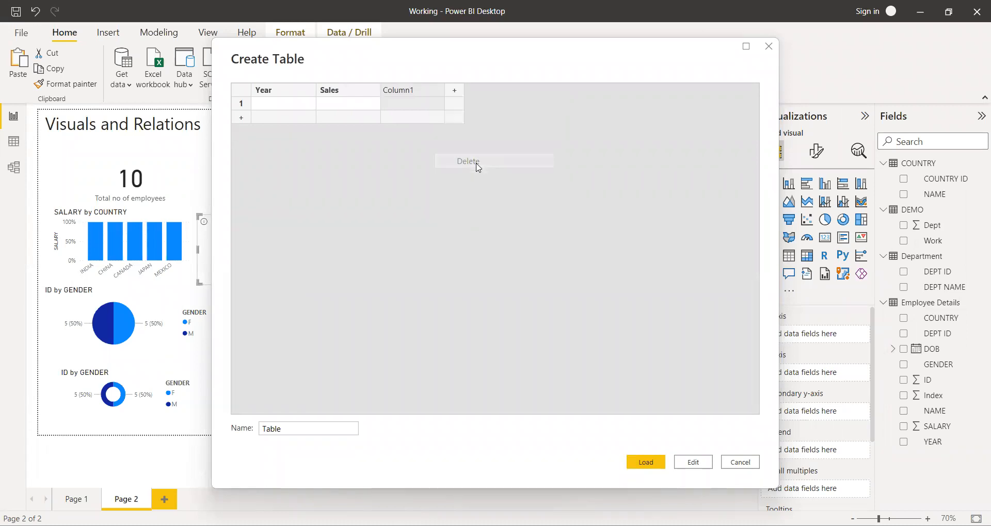
left_click(391, 156)
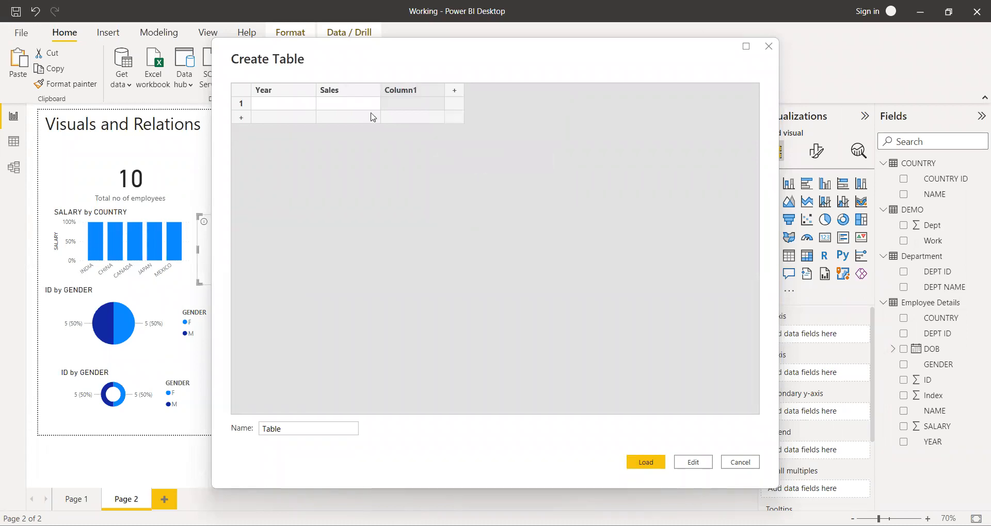
right_click(425, 94)
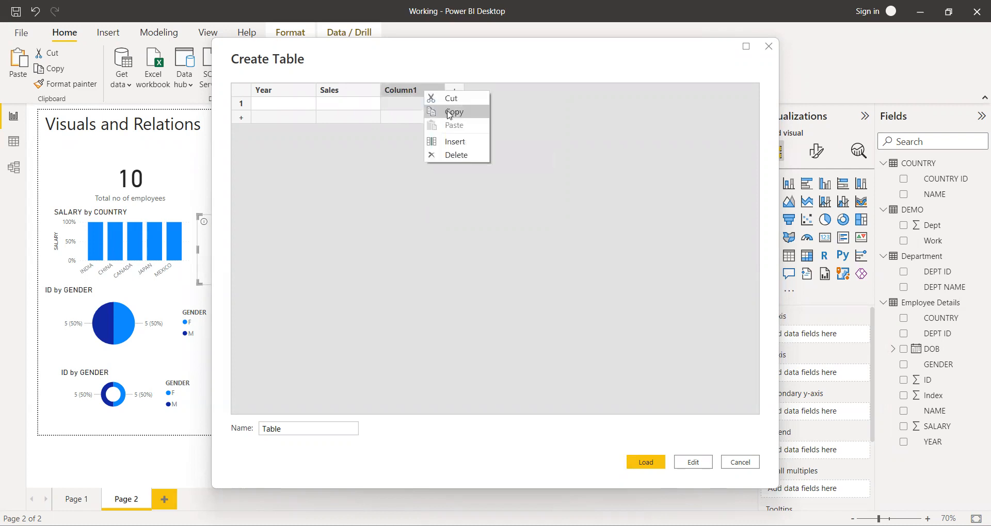
left_click(455, 153)
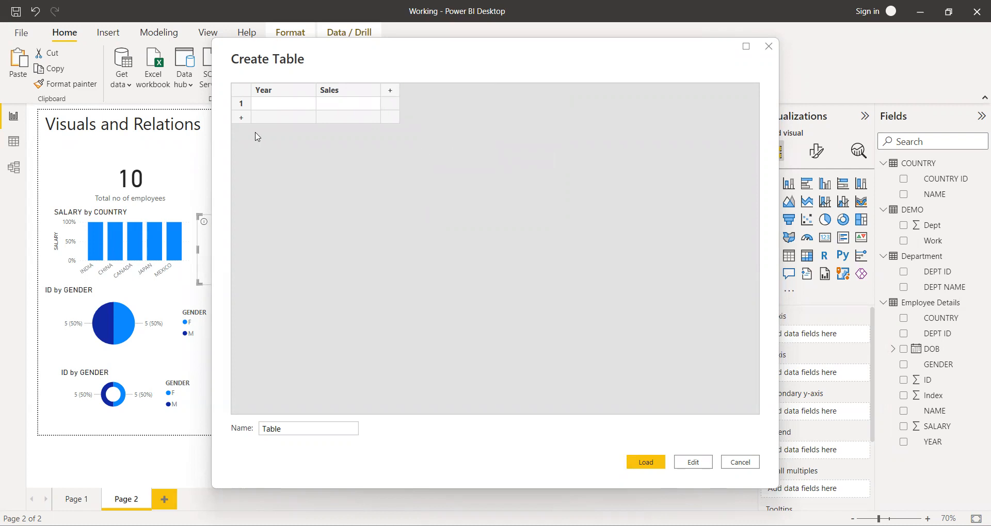
Fill the table's Year column with 2004, 2016 and 2020.
left_click(264, 107)
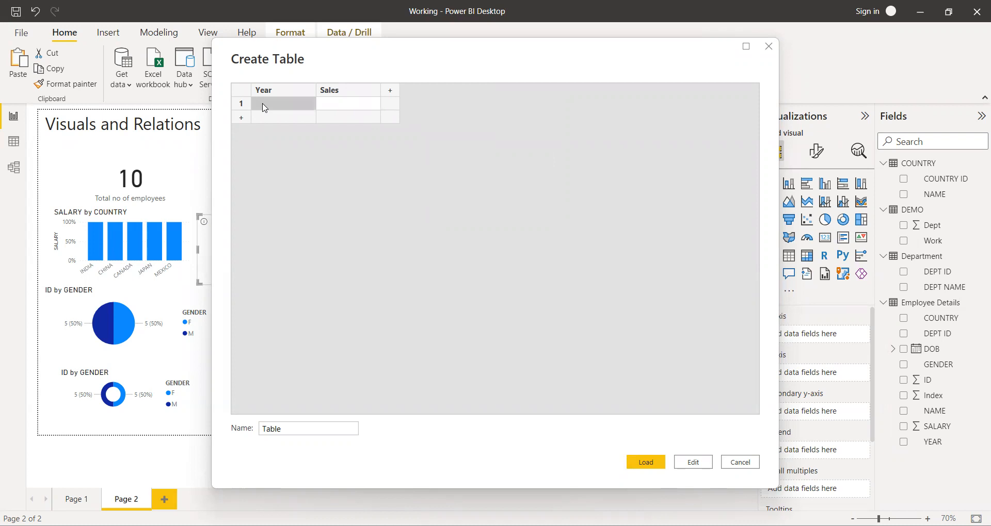
type("2004")
key("Return")
type("2")
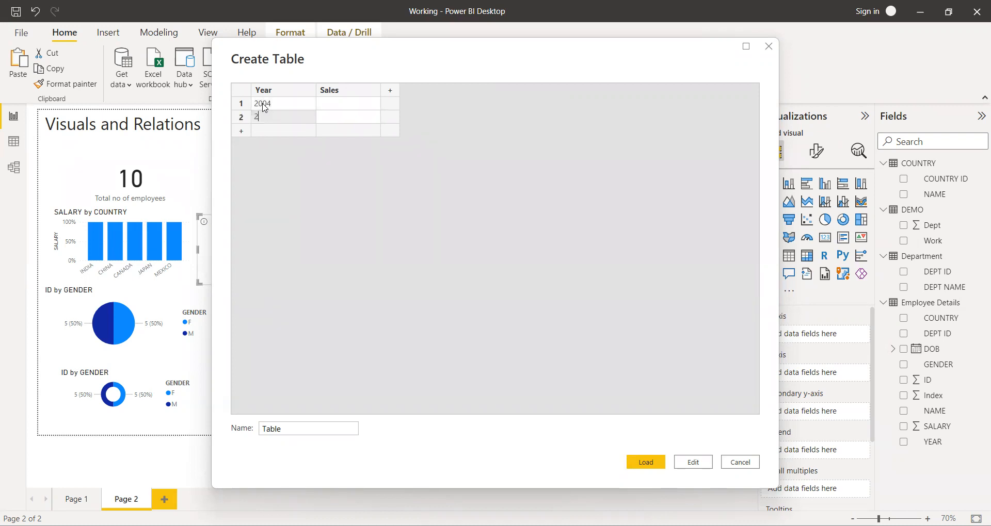
type("016")
key("Return")
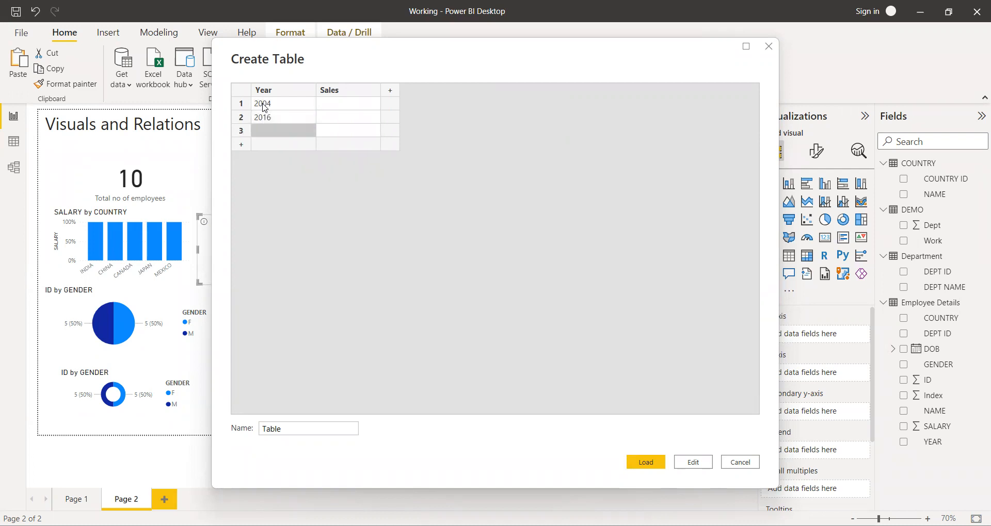
type("2020")
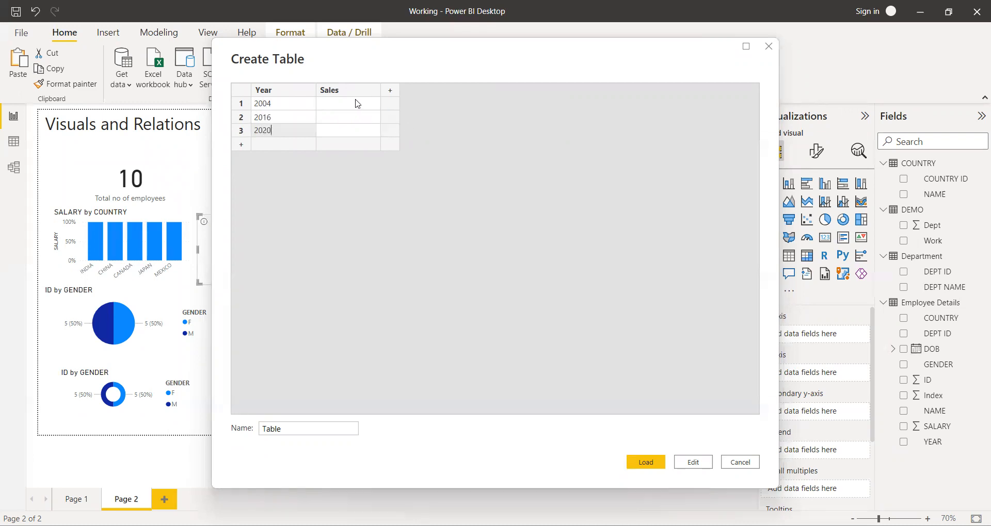
Enter Sales of 5000 for 2004, 8000 for 2016 and 13000 for 2020.
left_click(357, 104)
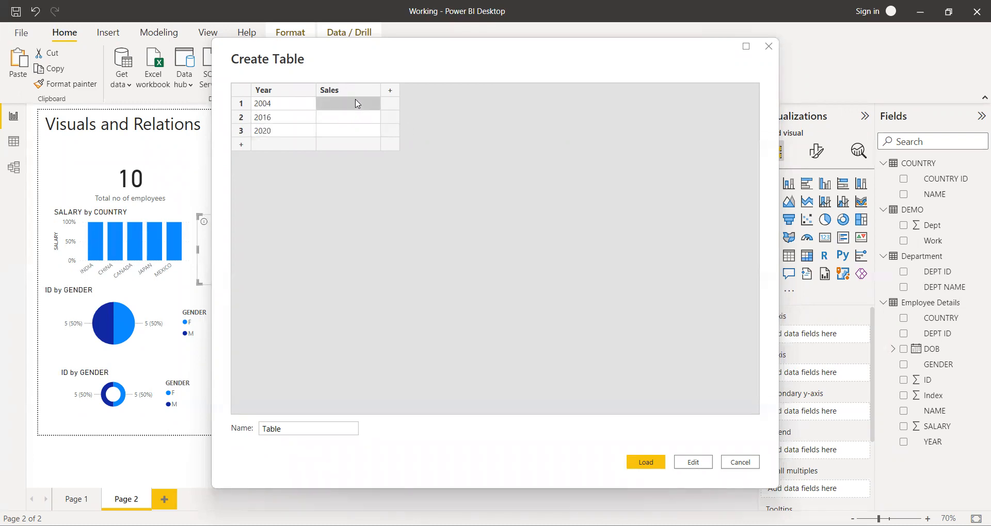
type("5000")
left_click(349, 119)
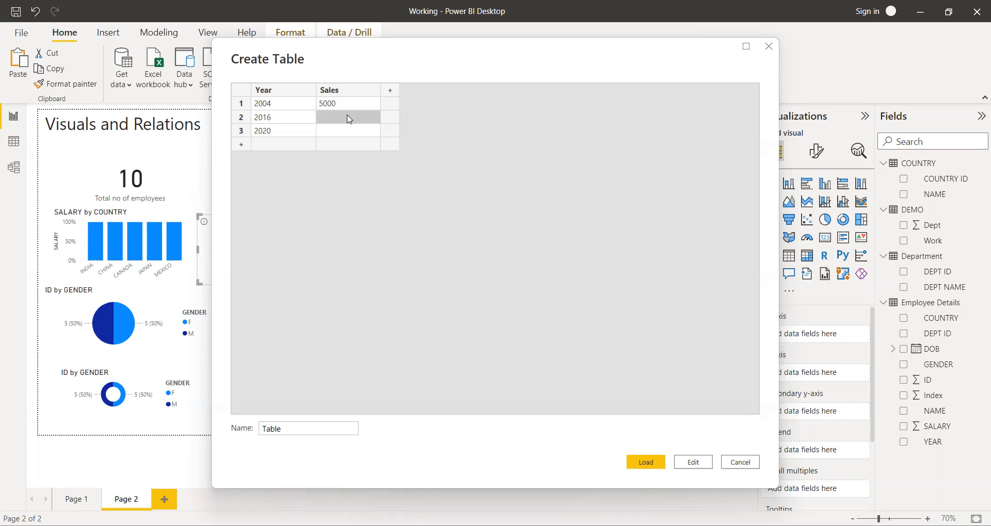
type("8000")
left_click(338, 135)
type("13")
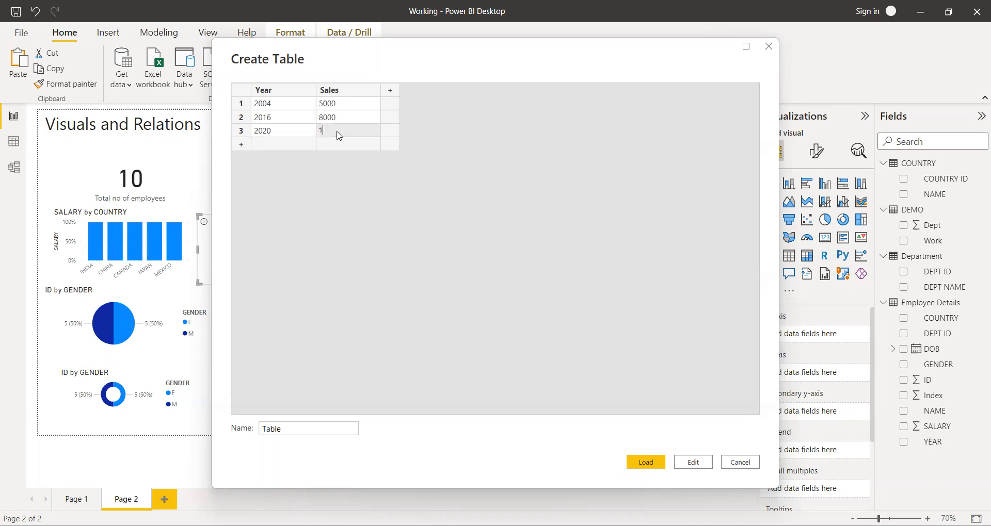
type("000")
Name the table Sales Data and load it into the report.
left_click(292, 430)
key("BackSpace")
key("BackSpace")
key("BackSpace")
key("BackSpace")
key("BackSpace")
type("Sales Data")
left_click_drag(649, 48, 648, 31)
left_click(654, 447)
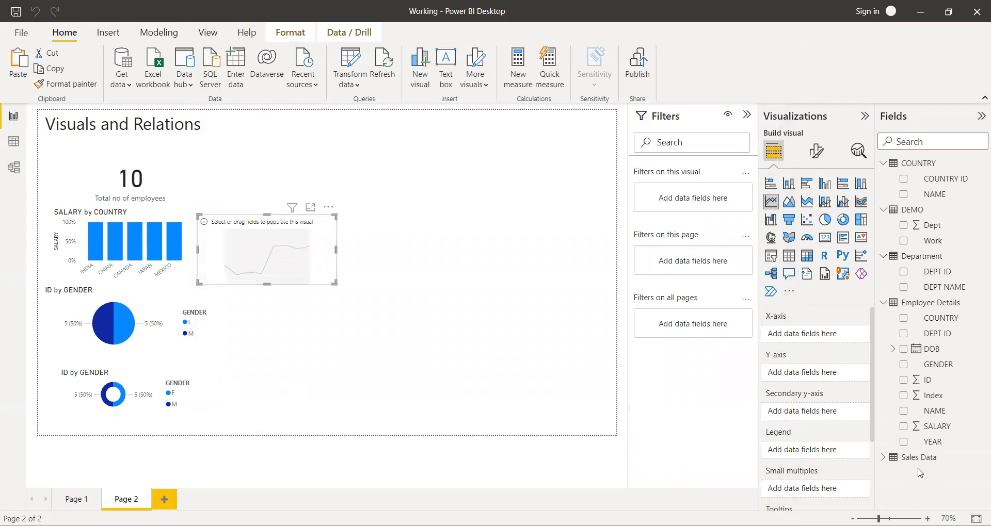
Expand the Sales Data table's fields and collapse the Employee Details, Department, DEMO and COUNTRY tables.
left_click(883, 458)
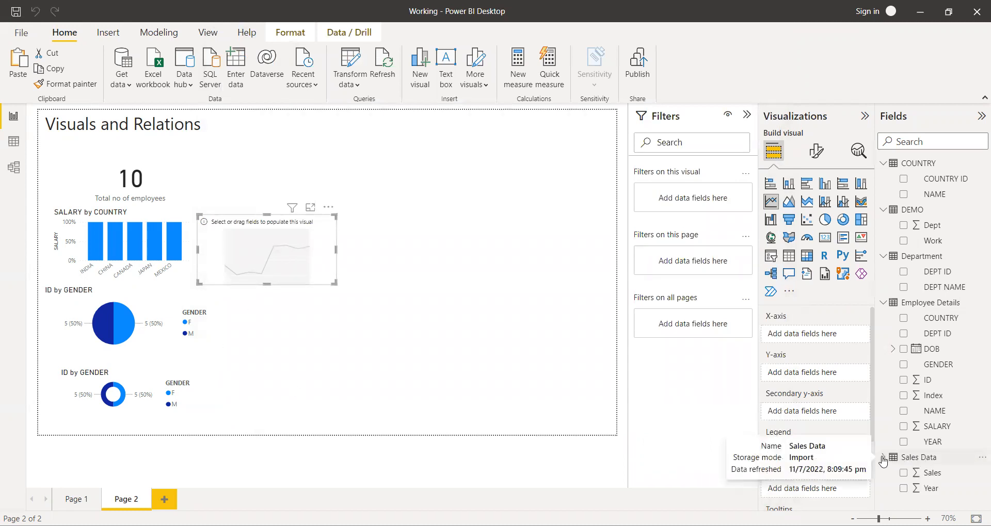
left_click(882, 303)
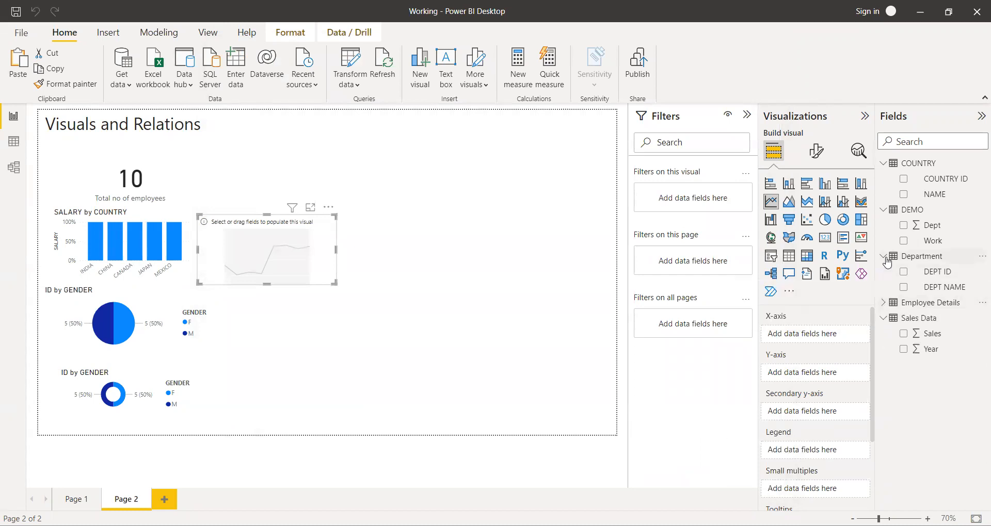
left_click(882, 257)
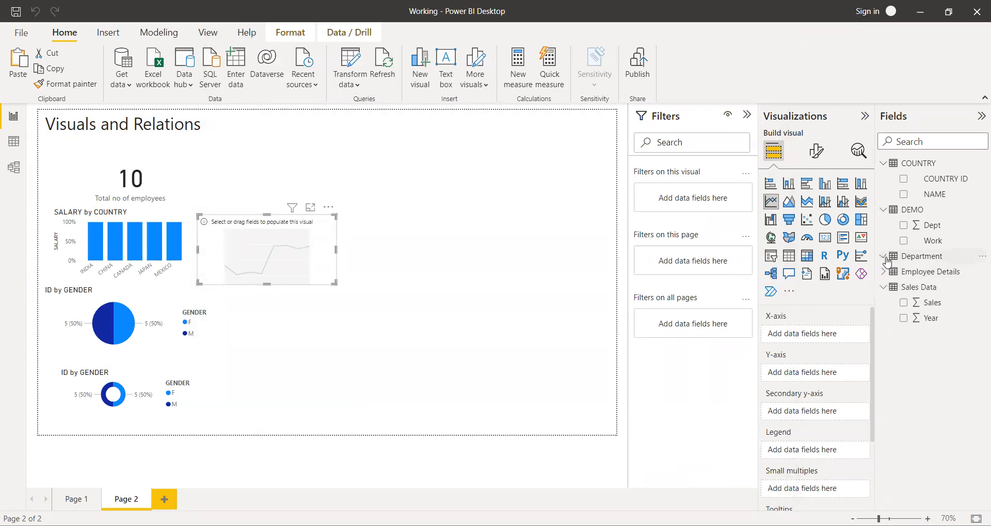
left_click(884, 210)
left_click(883, 164)
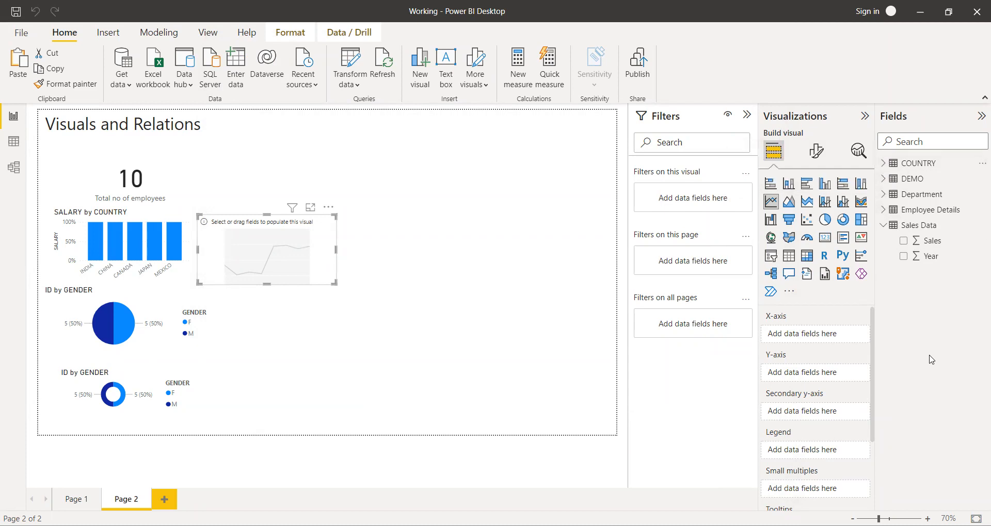
Plot Sales on the line chart's Y-axis against Year on the X-axis, and enlarge the chart across the free area beside the stacked visuals.
left_click(904, 258)
left_click(903, 242)
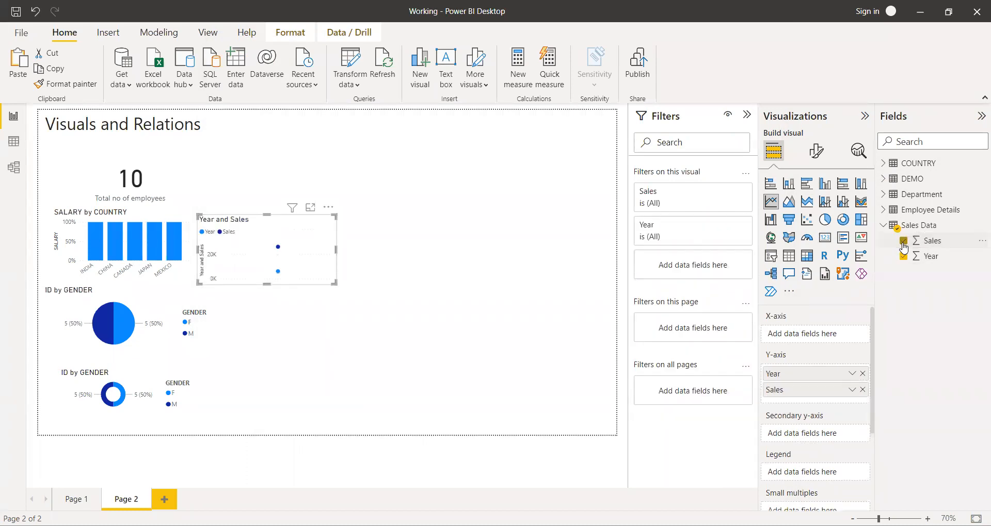
left_click(861, 373)
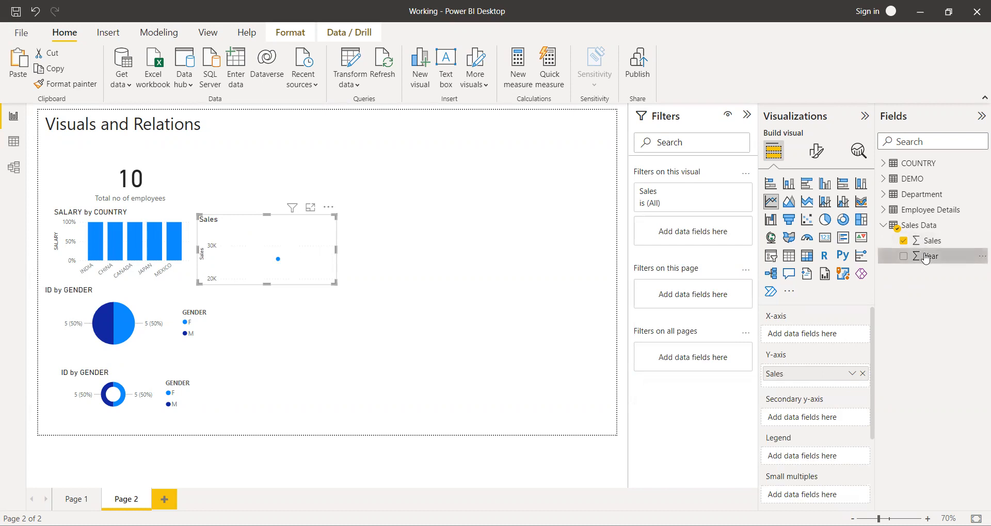
left_click_drag(918, 266, 832, 338)
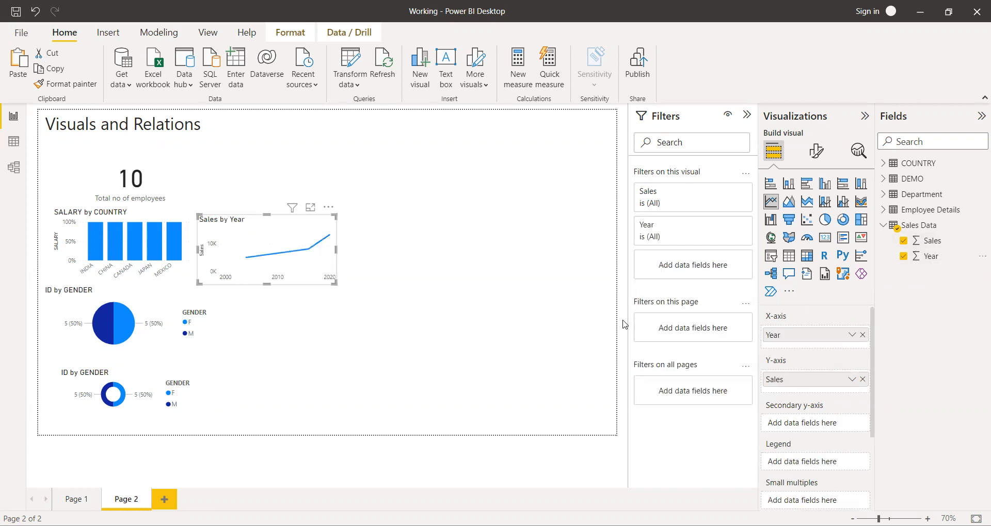
left_click_drag(335, 282, 548, 389)
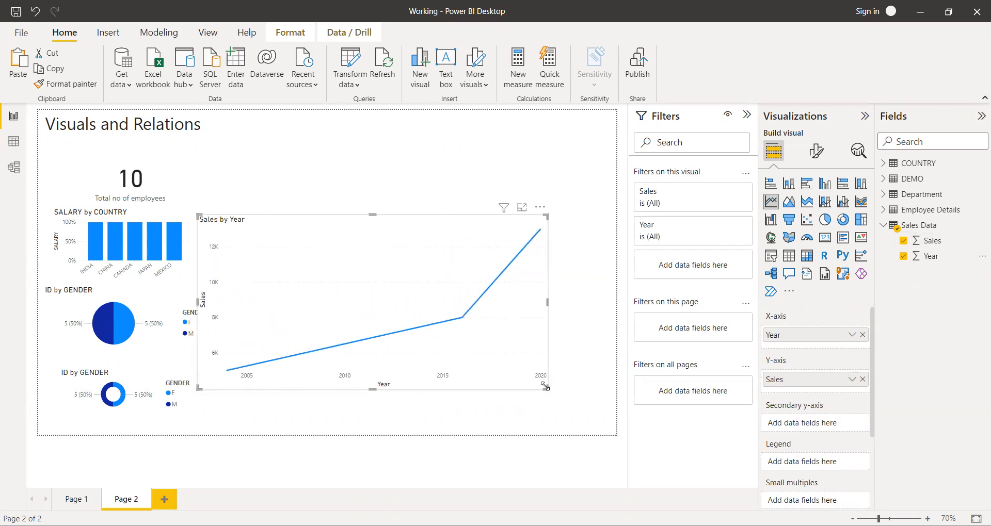
left_click_drag(380, 224, 419, 189)
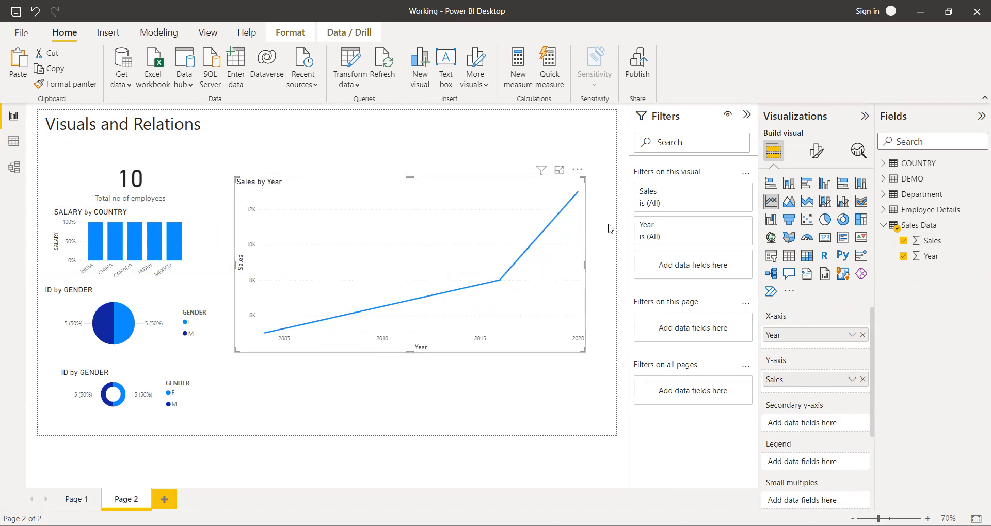
View the Sales by Year line chart in focus mode, return to the report and convert it to an area chart.
left_click(559, 170)
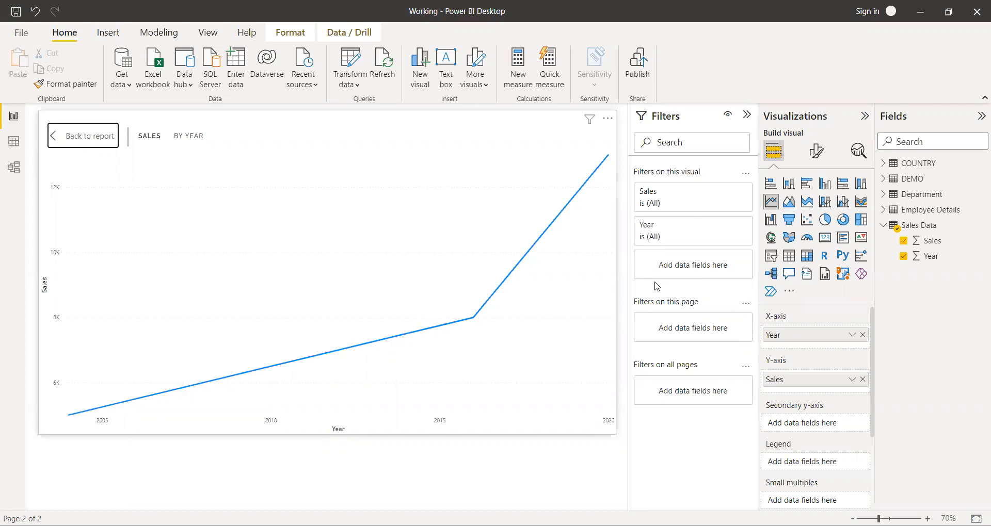
left_click(82, 142)
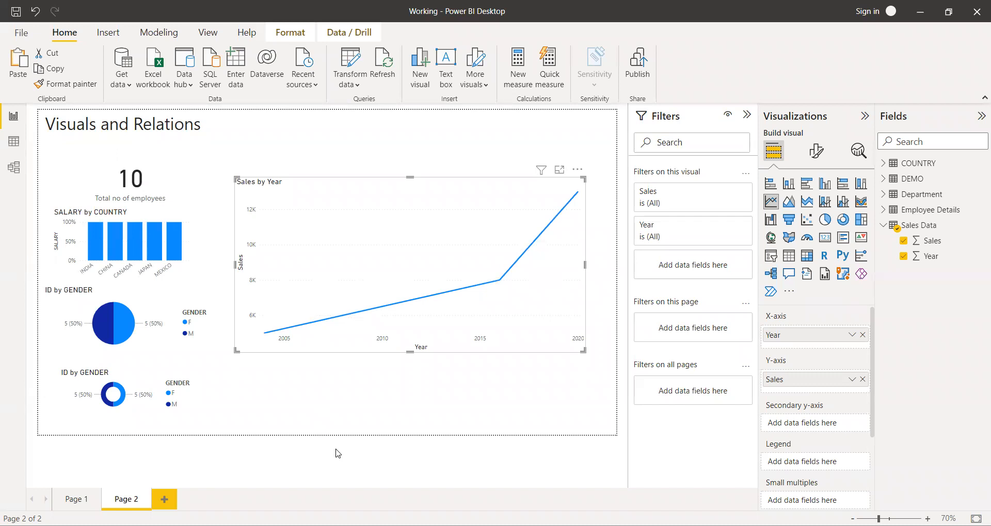
left_click(790, 202)
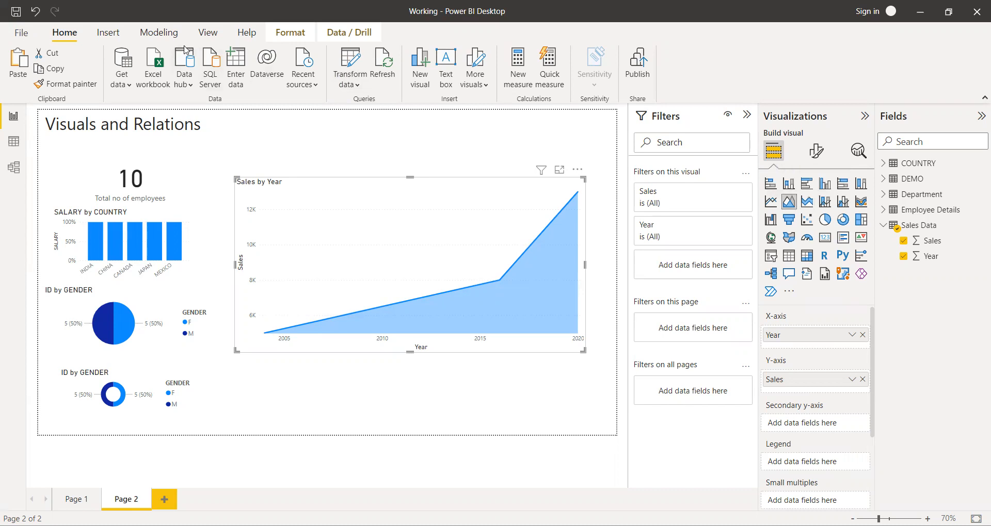
Start another manually entered table with columns named Year, Sales and Target.
left_click(238, 63)
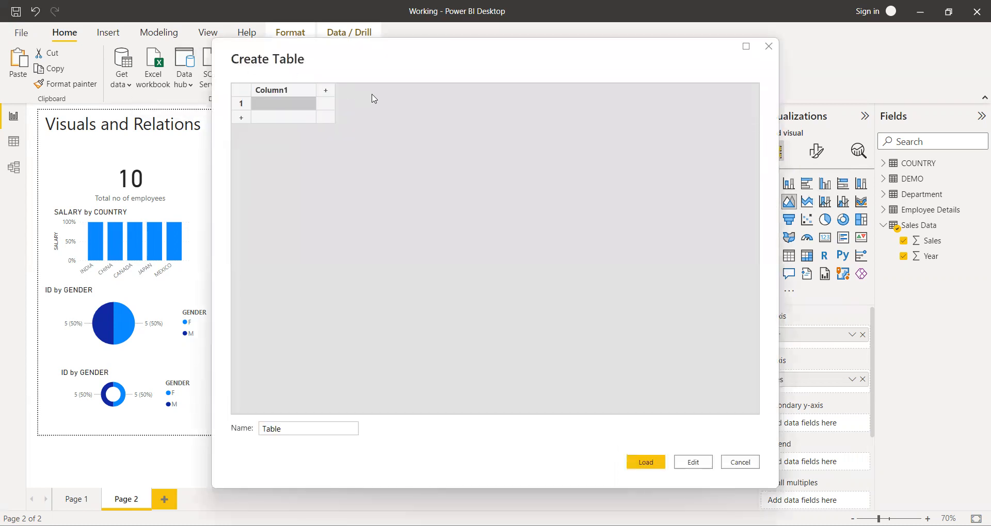
double_click(299, 92)
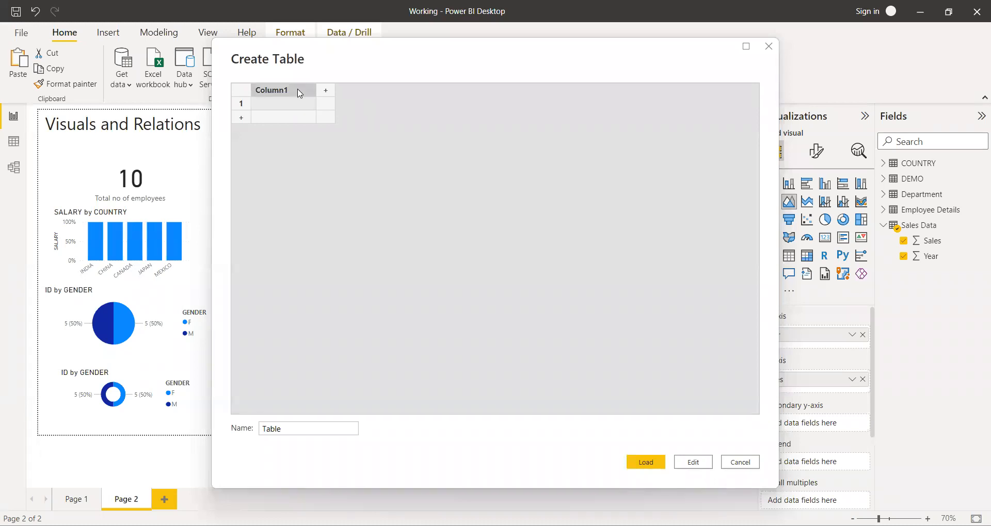
key("BackSpace")
type("Year")
key("Tab")
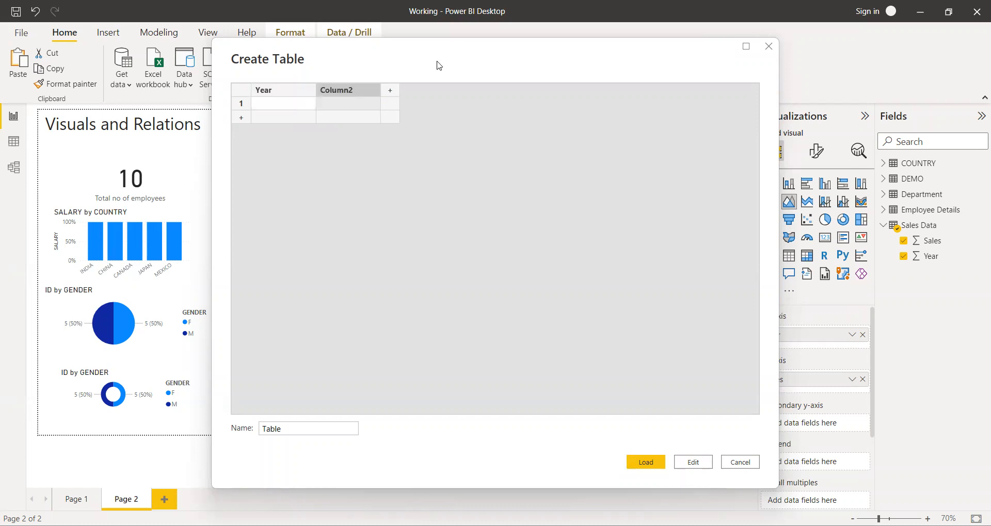
double_click(367, 94)
type("S")
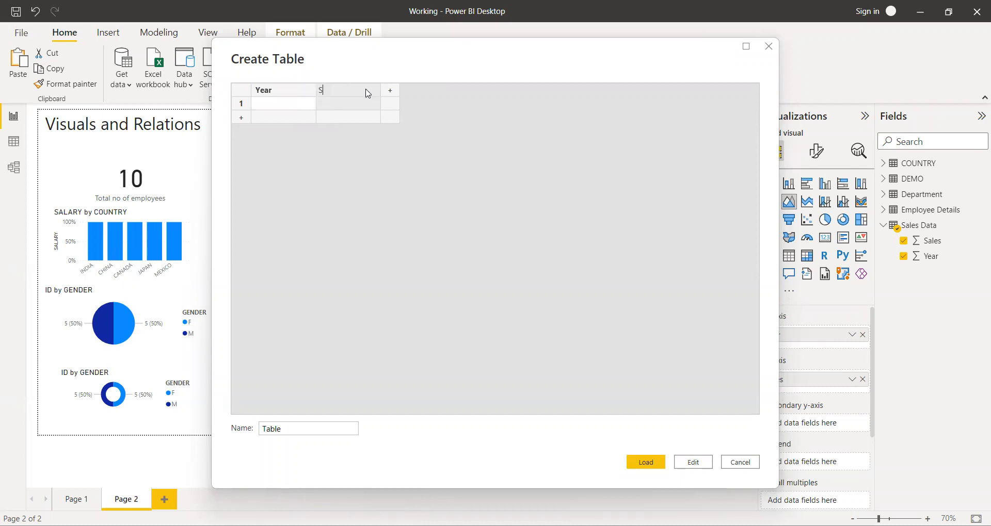
type("ales")
key("Tab")
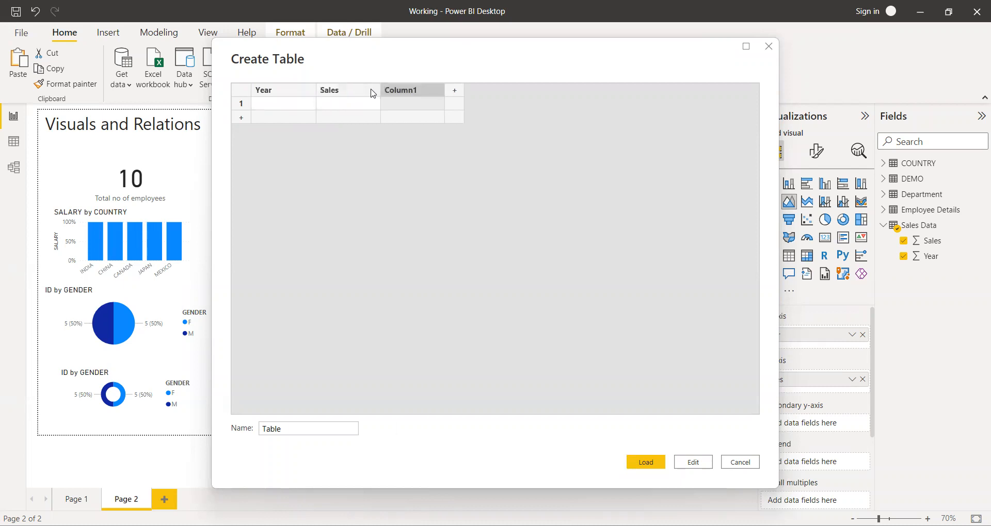
double_click(430, 92)
type("Target")
left_click(285, 107)
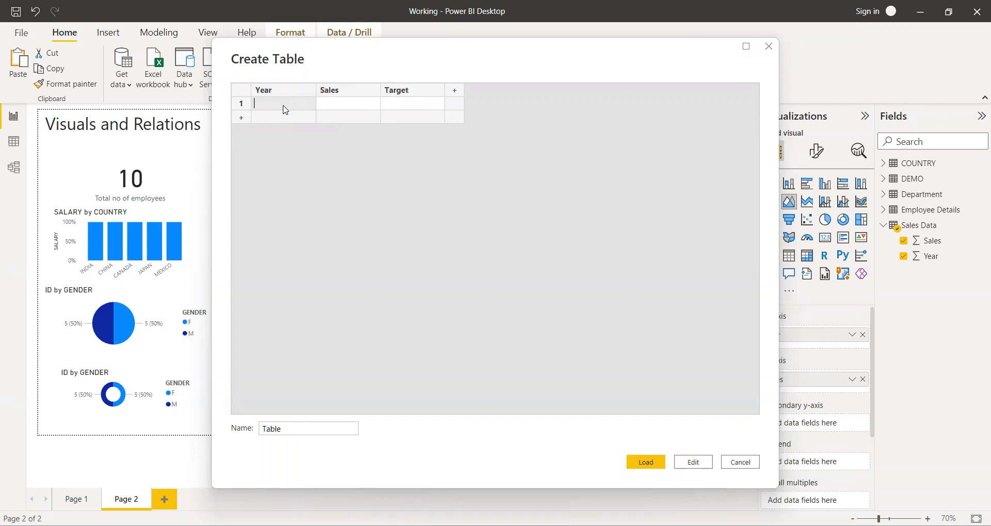
Fill the new table's Year column with 2005, 2010, 2014 and 2017.
type("2005")
left_click(282, 122)
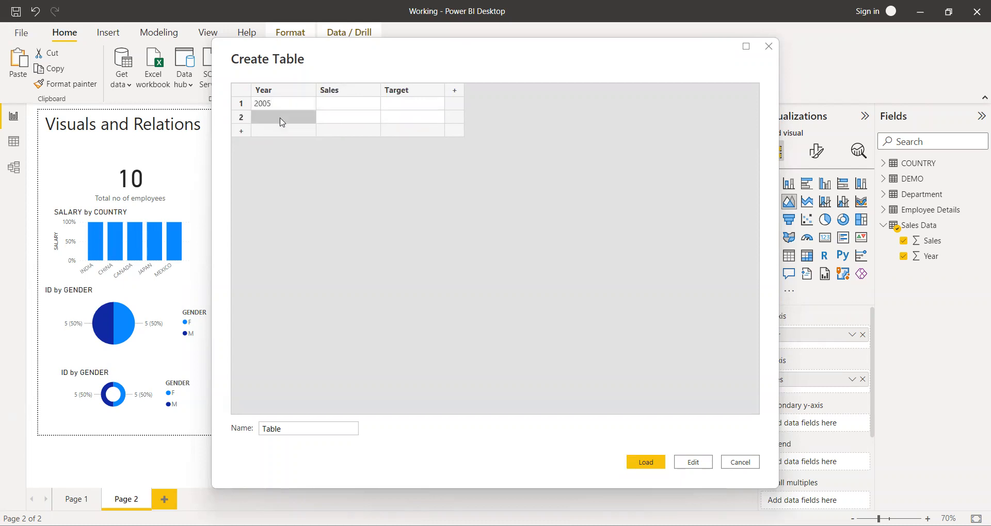
type("2010")
key("Return")
type("20")
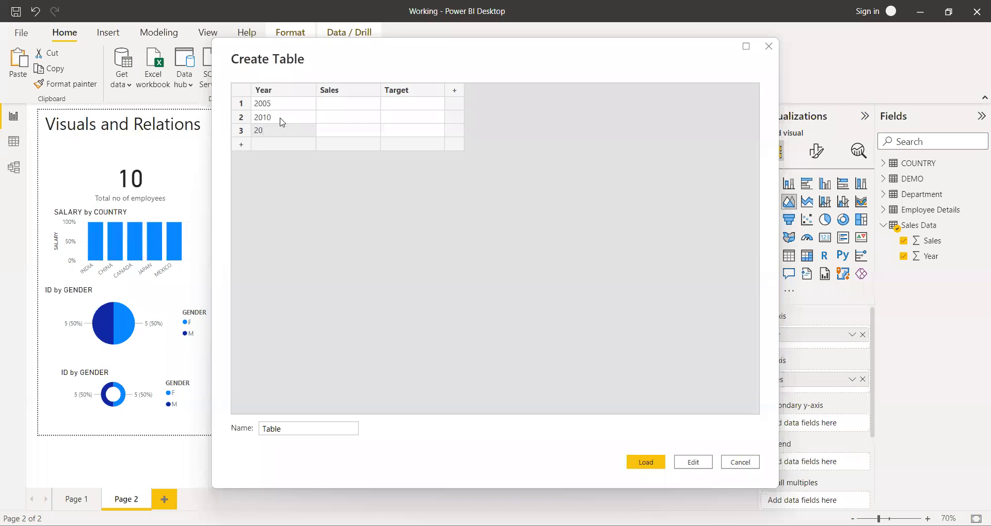
type("14")
key("Return")
type("2017")
Fill the Sales column with 150, 120, 170 and 70 for the four years.
left_click(350, 106)
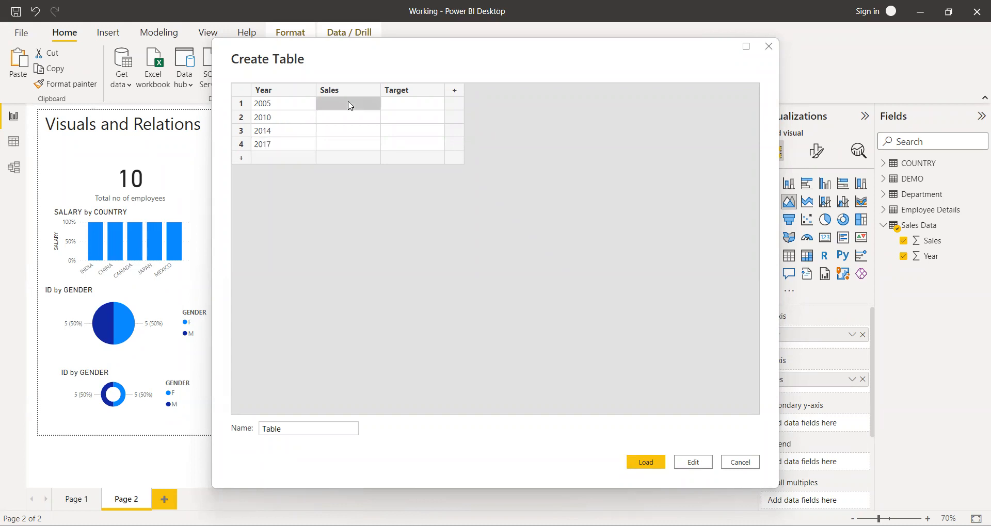
type("150")
left_click(346, 121)
type("1")
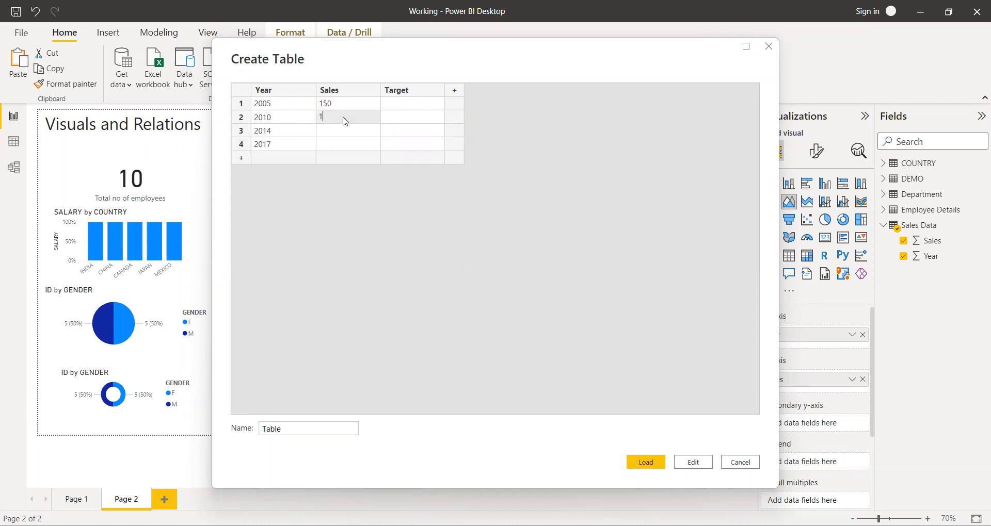
type("20")
left_click(345, 135)
type("170")
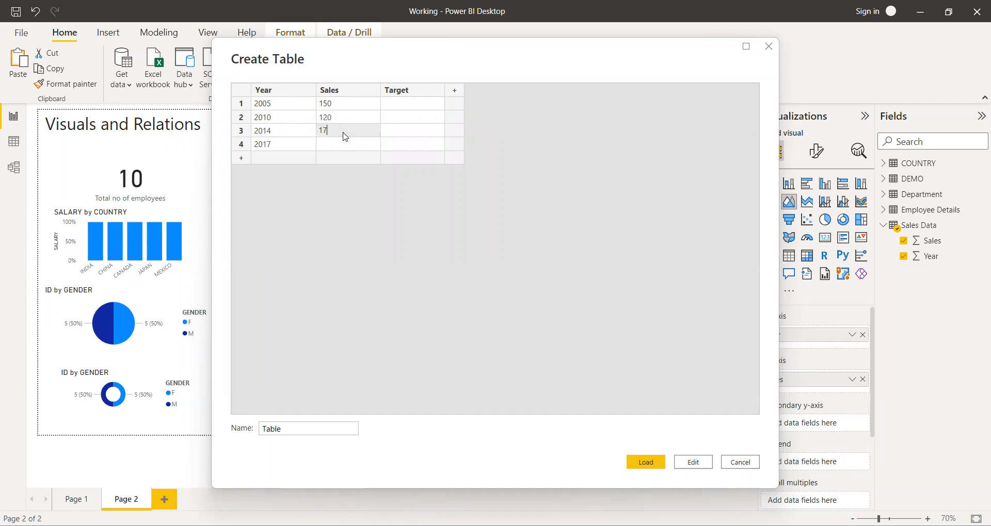
left_click(350, 145)
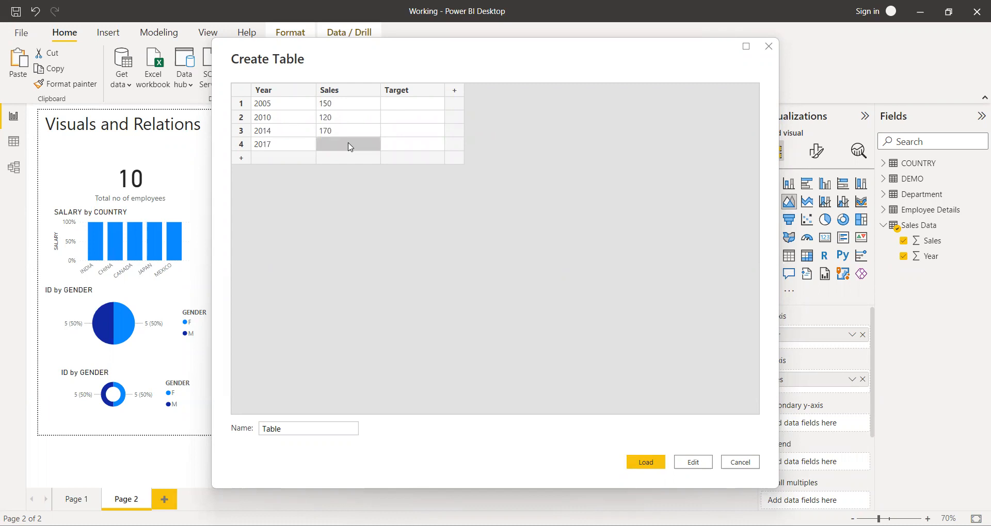
type("70")
Fill the Target column with 120, 100, 150 and 100 for the four years.
left_click(409, 106)
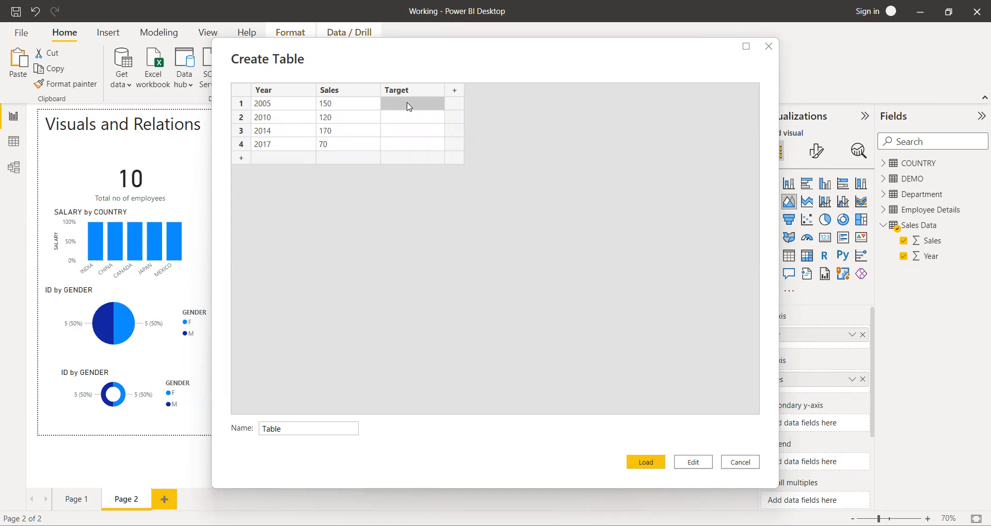
type("120")
left_click(411, 120)
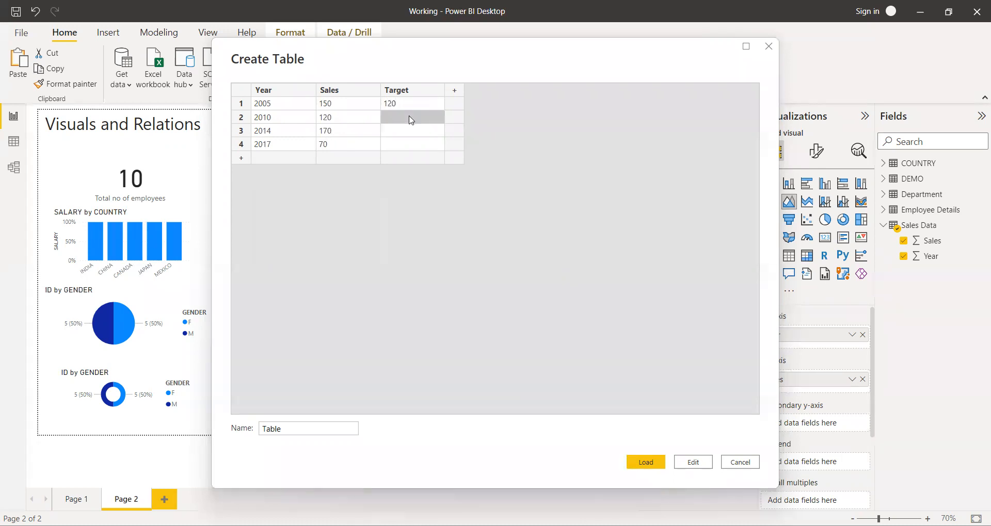
type("100")
left_click(408, 135)
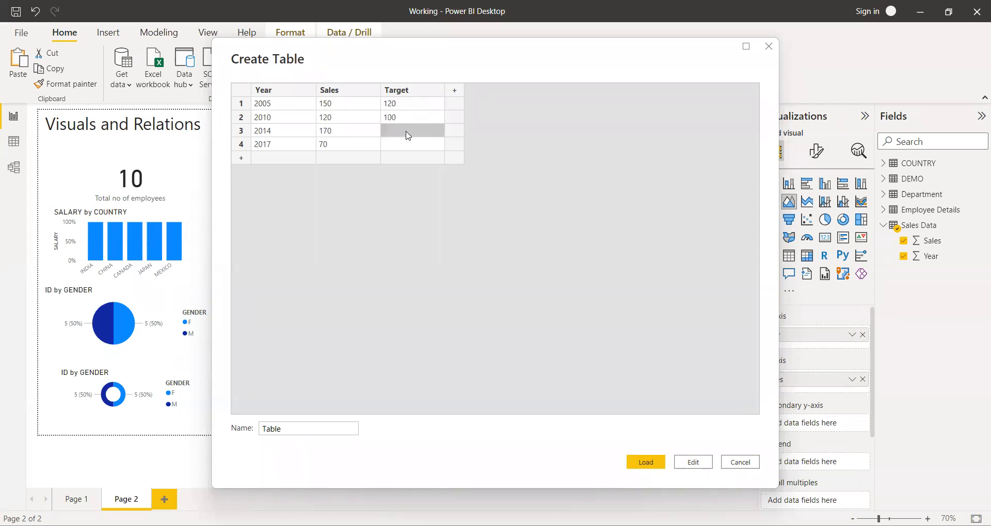
type("150")
left_click(407, 146)
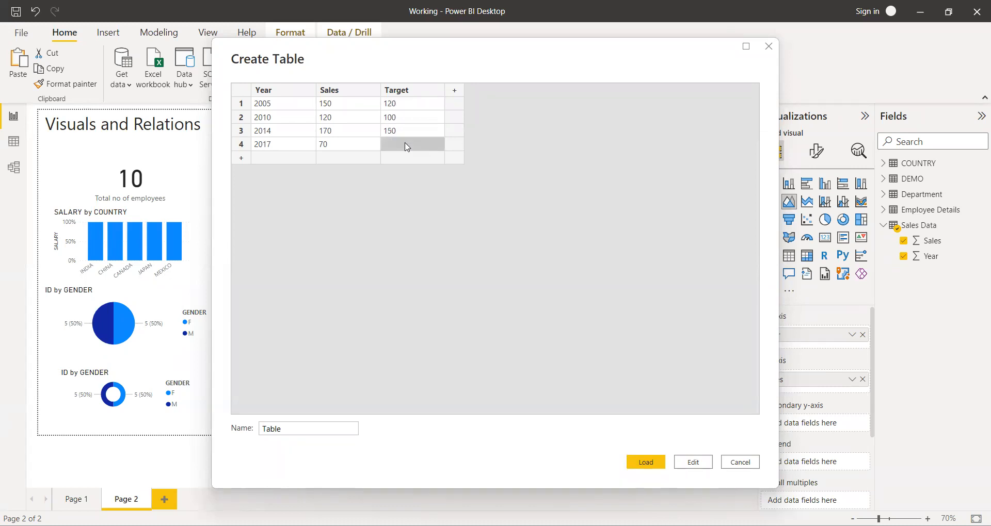
type("100")
Name the table Target and load it, and show its fields in place of the Sales Data fields.
left_click(296, 427)
key("BackSpace")
key("BackSpace")
key("BackSpace")
key("BackSpace")
key("BackSpace")
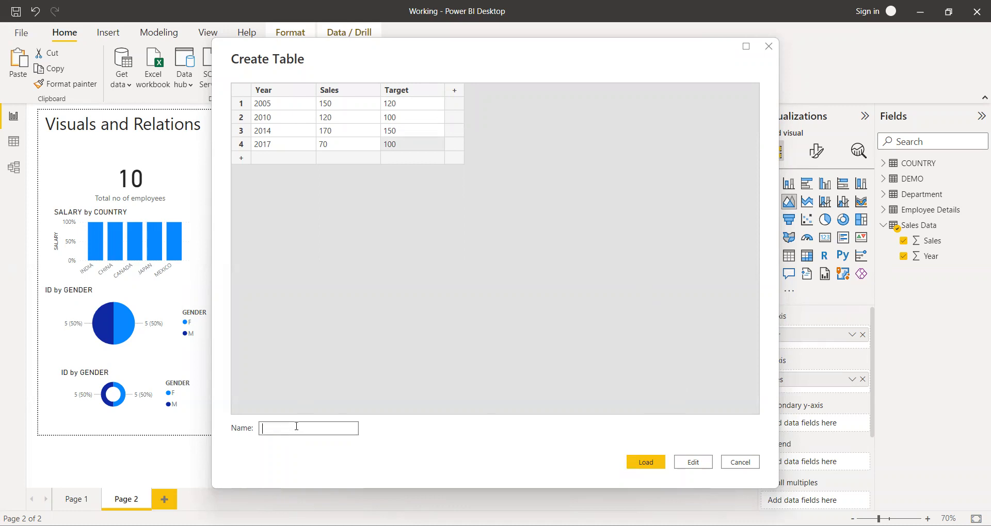
type("Target")
left_click(659, 463)
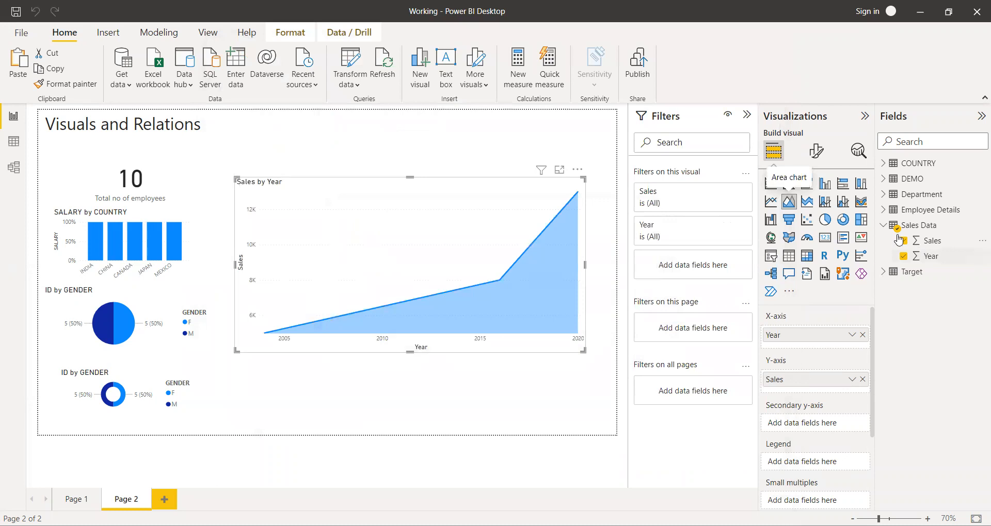
left_click(883, 225)
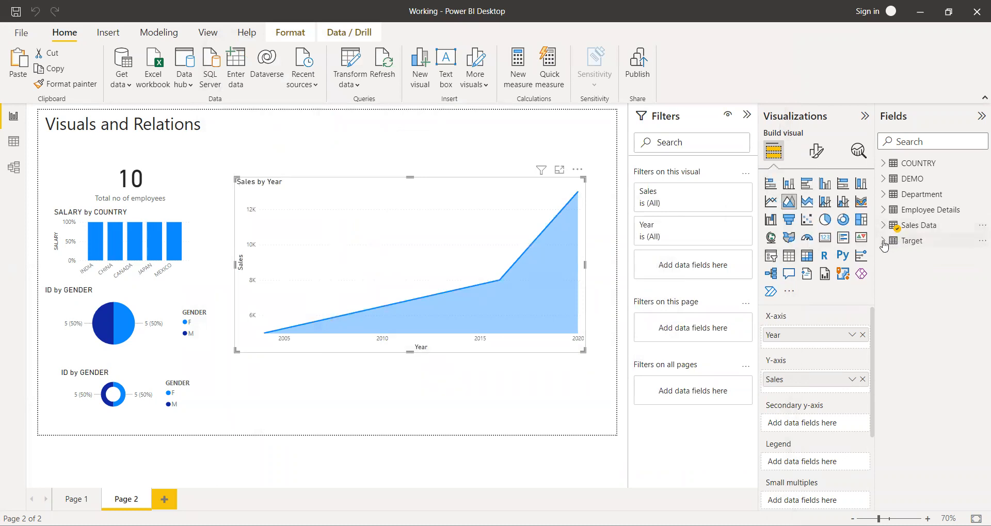
left_click(882, 240)
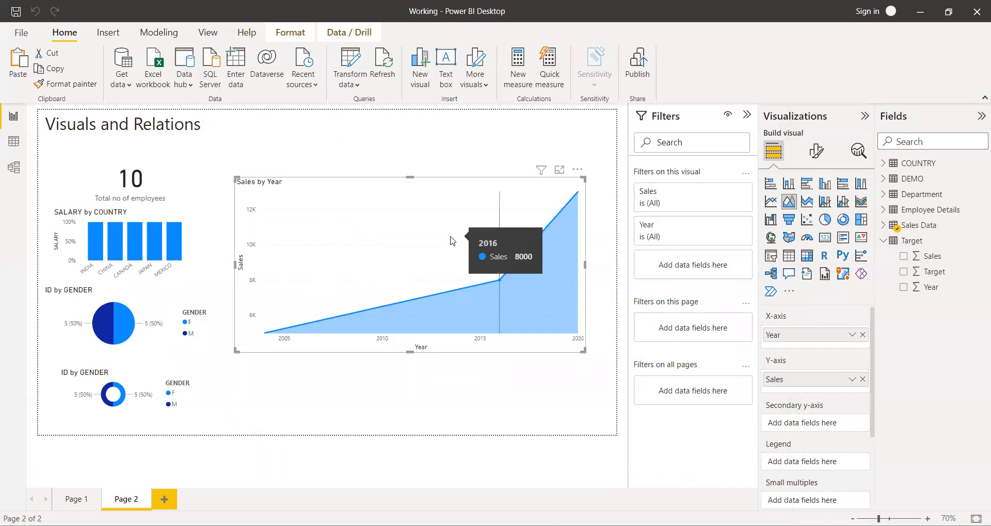
Shift the Sales by Year area chart up beside the page title, shrink it to free the space below, and deselect it.
left_click_drag(464, 203, 464, 145)
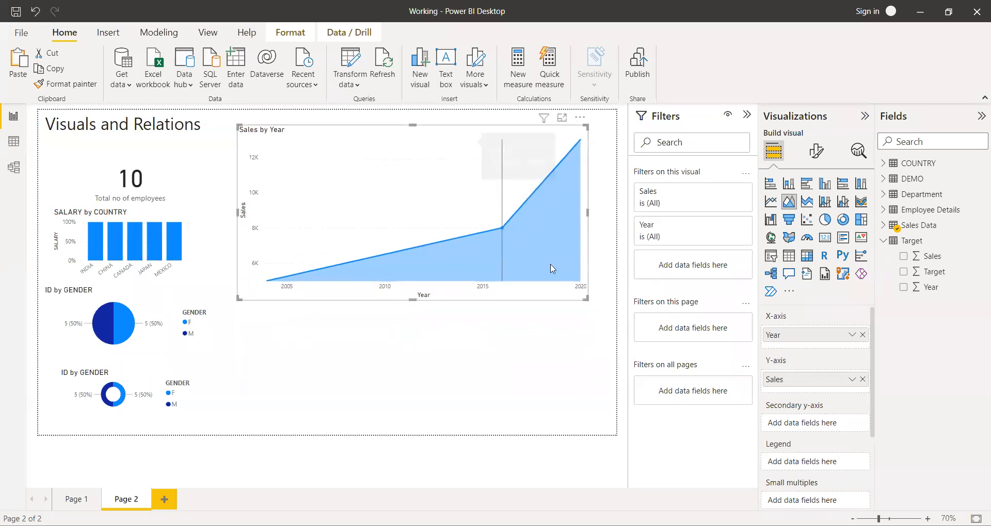
left_click_drag(587, 299, 499, 219)
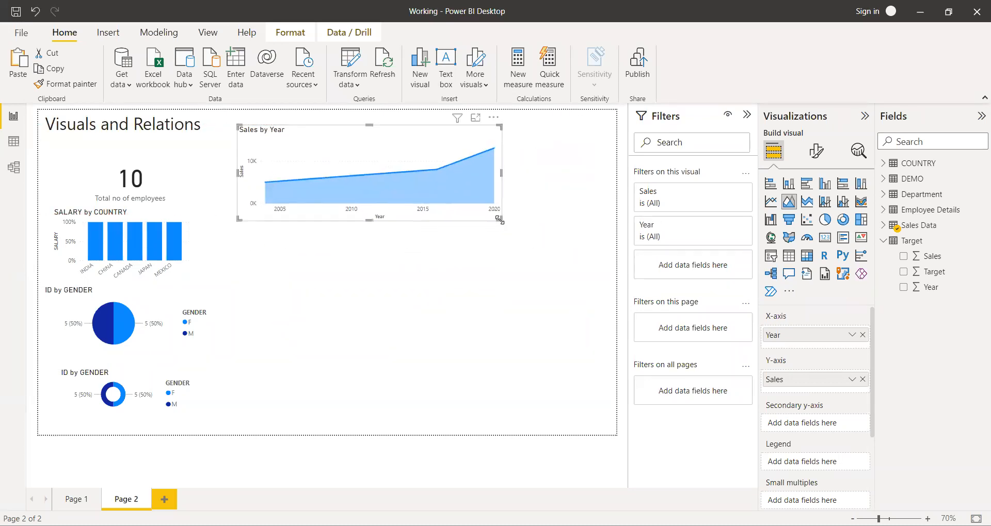
left_click(471, 343)
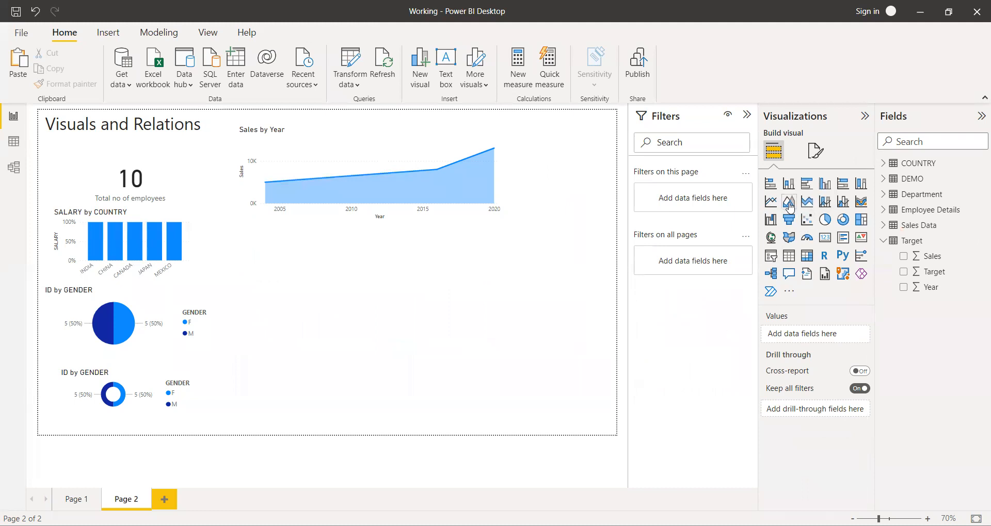
Add a line chart below the area chart, with the Target table's Year on the X-axis and Target on the Y-axis.
left_click(772, 205)
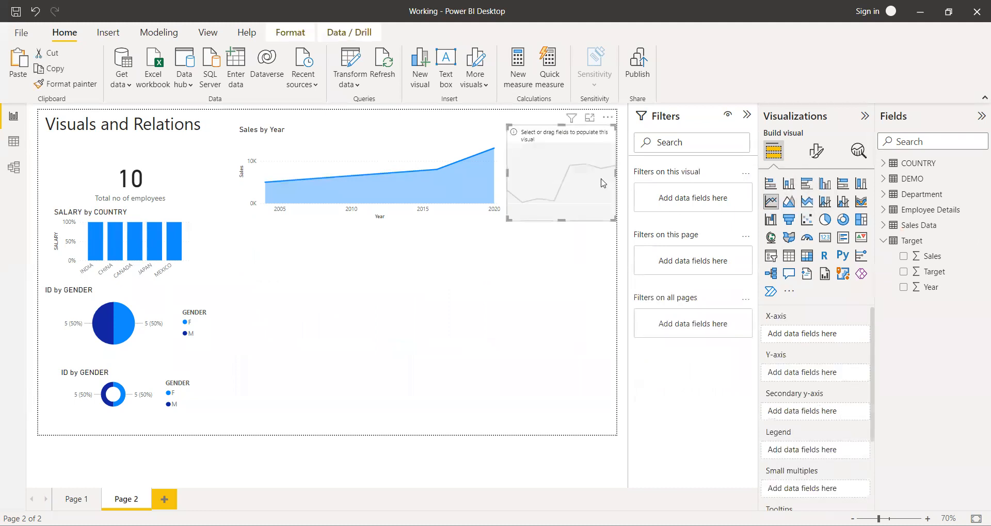
left_click_drag(577, 183, 470, 339)
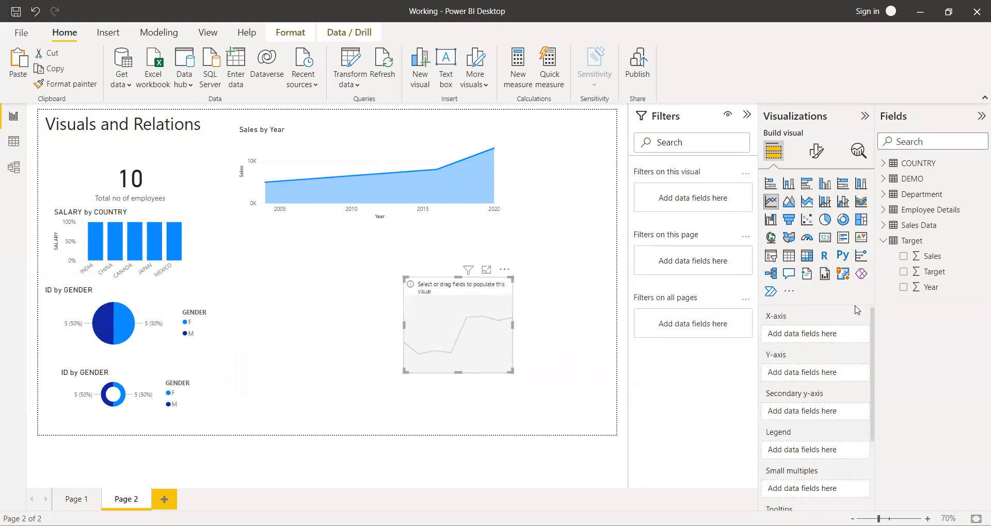
left_click(904, 288)
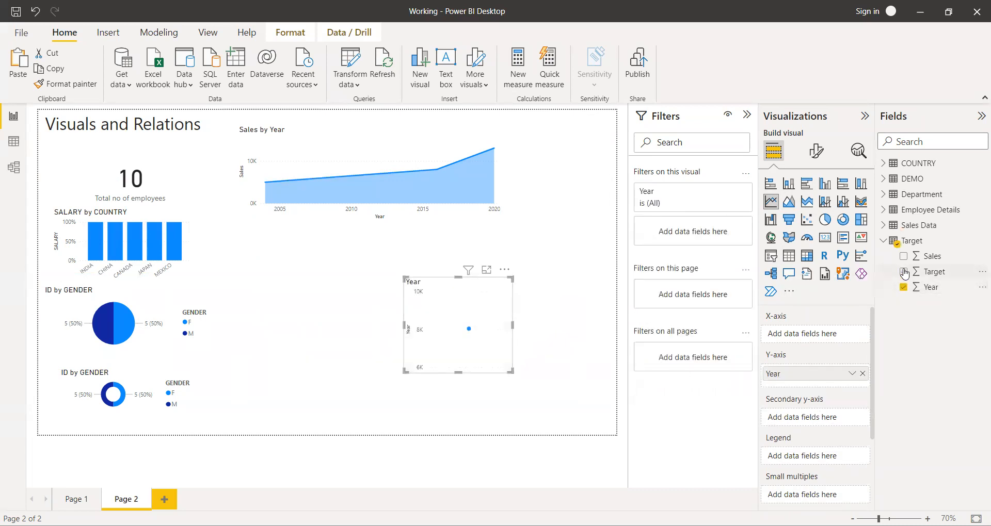
left_click(904, 272)
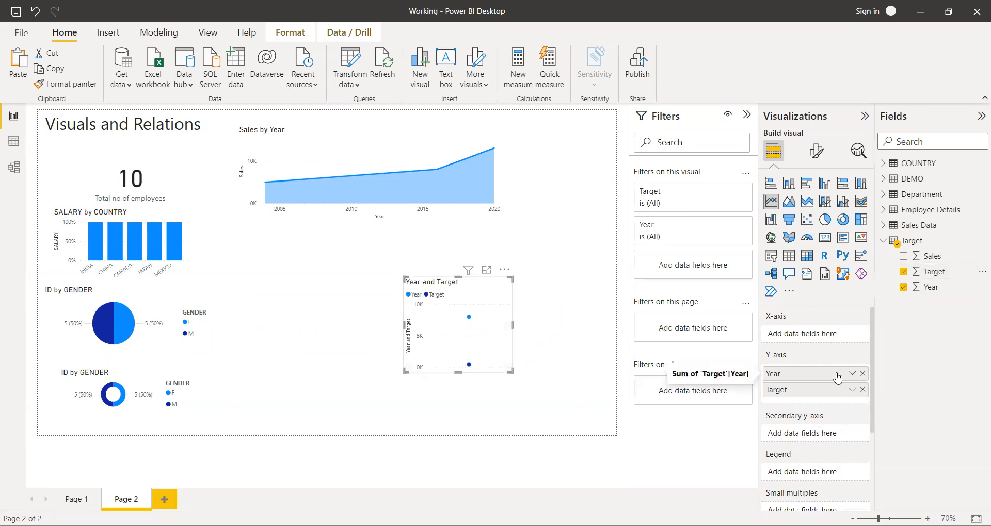
left_click_drag(823, 379, 823, 334)
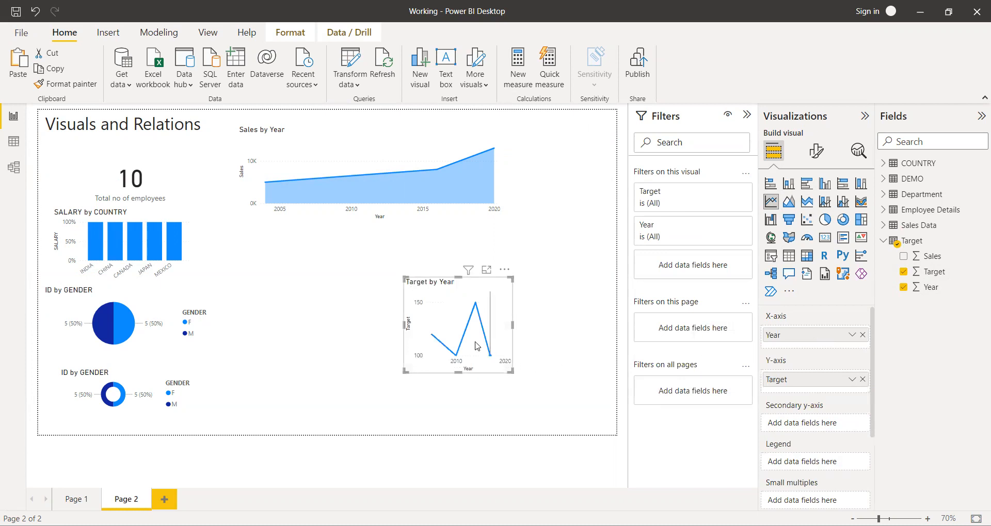
Enlarge the Target by Year line chart across the free area below the area chart and add the Target table's Sales to its Y-axis.
left_click_drag(512, 369, 581, 397)
left_click_drag(405, 278, 248, 223)
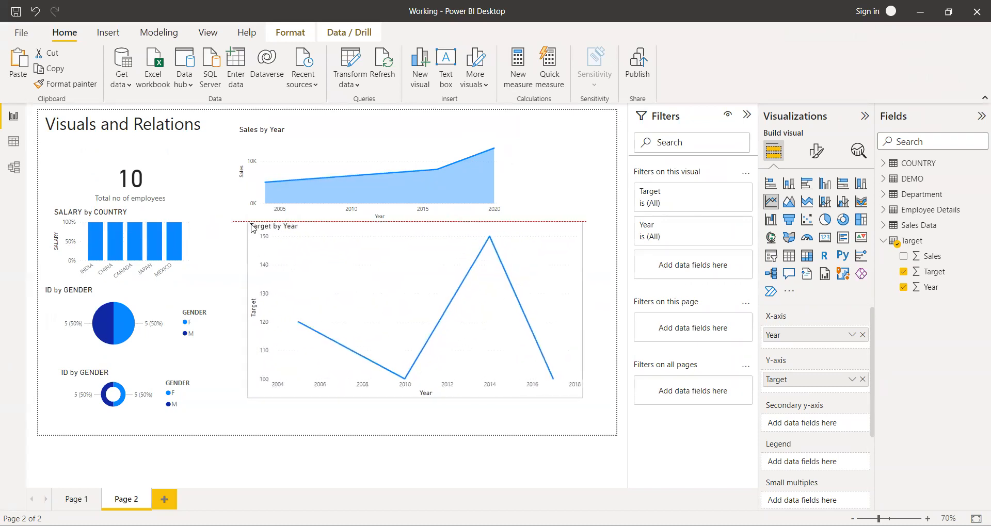
left_click(904, 256)
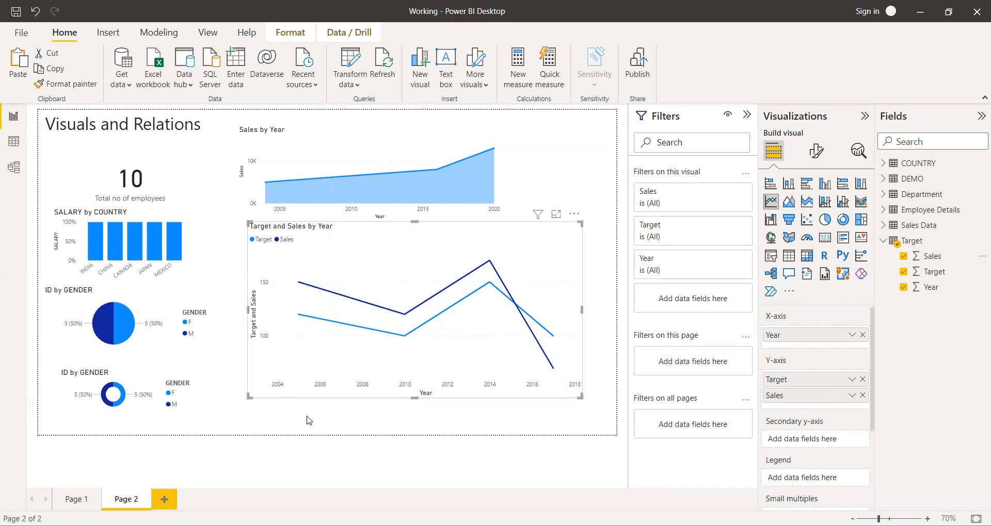
View the Target and Sales chart in focus mode, compare it as area and stacked area charts, and return to the report.
left_click(557, 214)
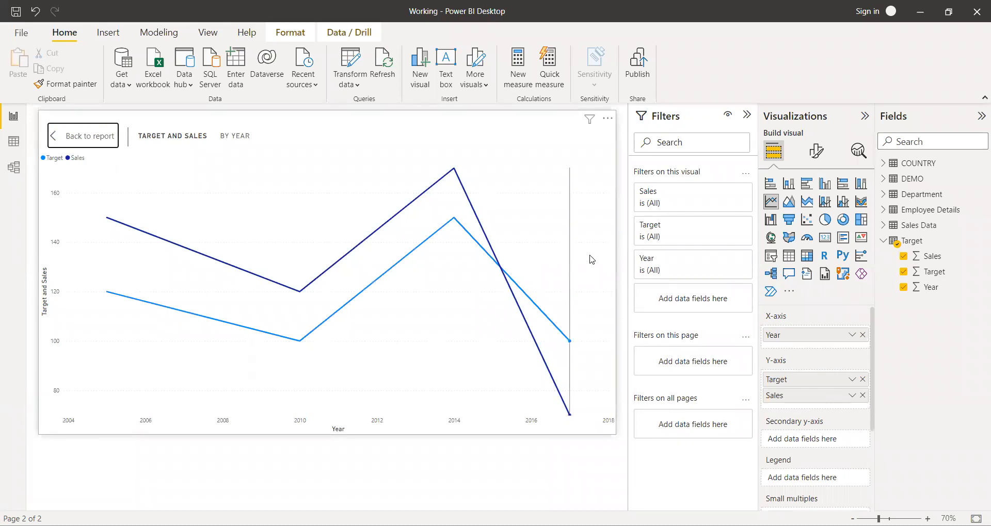
mouse_move(589, 259)
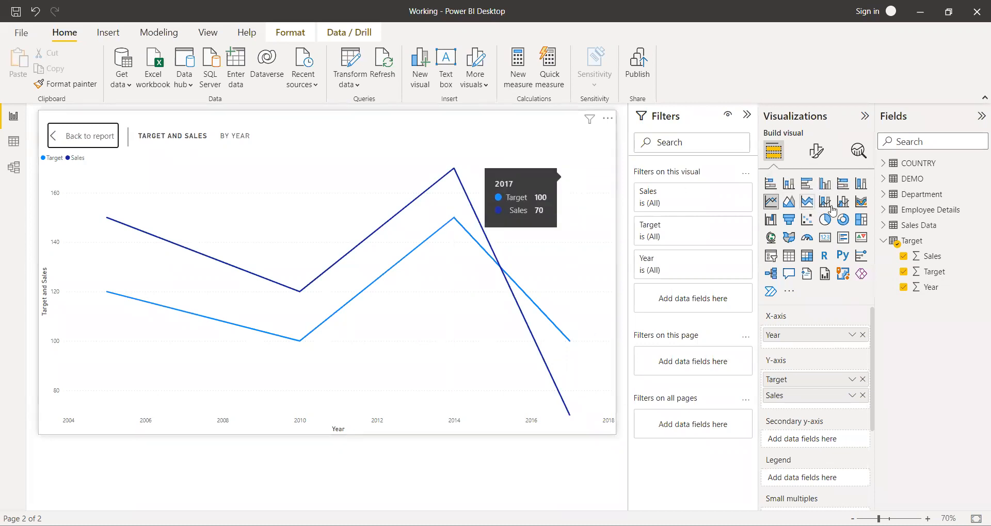
left_click(802, 206)
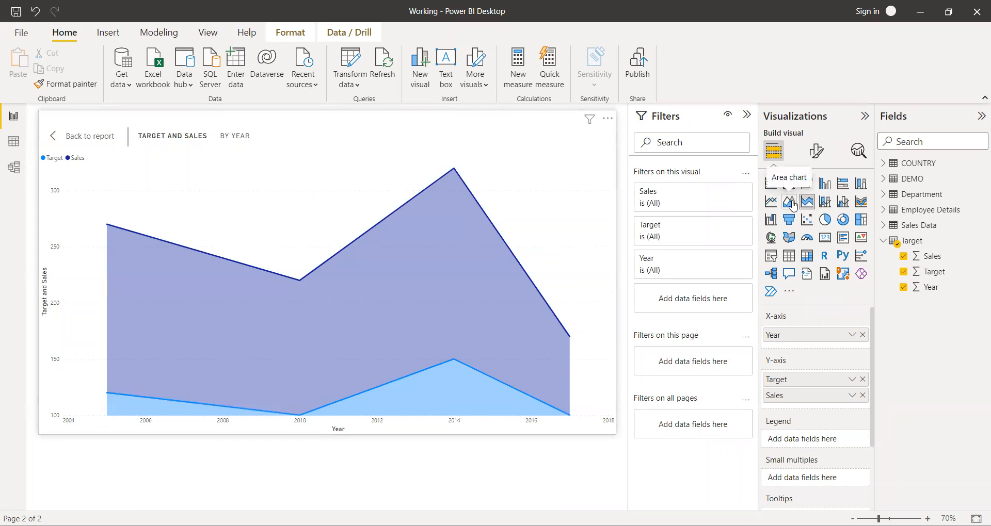
left_click(793, 203)
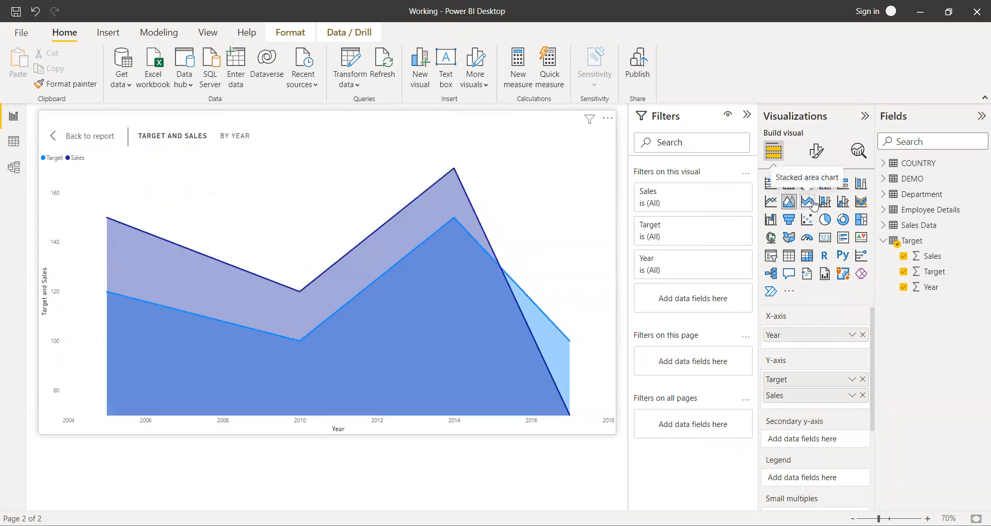
left_click(808, 203)
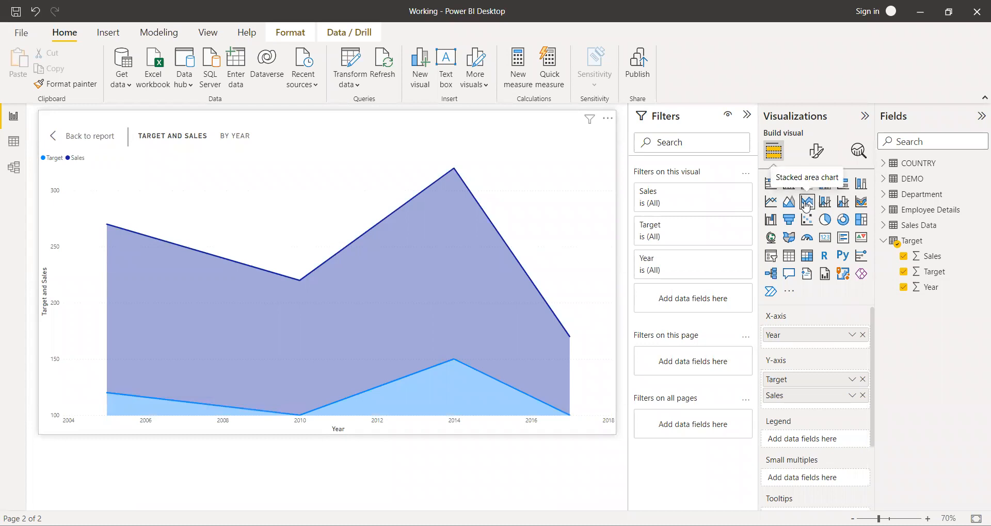
left_click(88, 137)
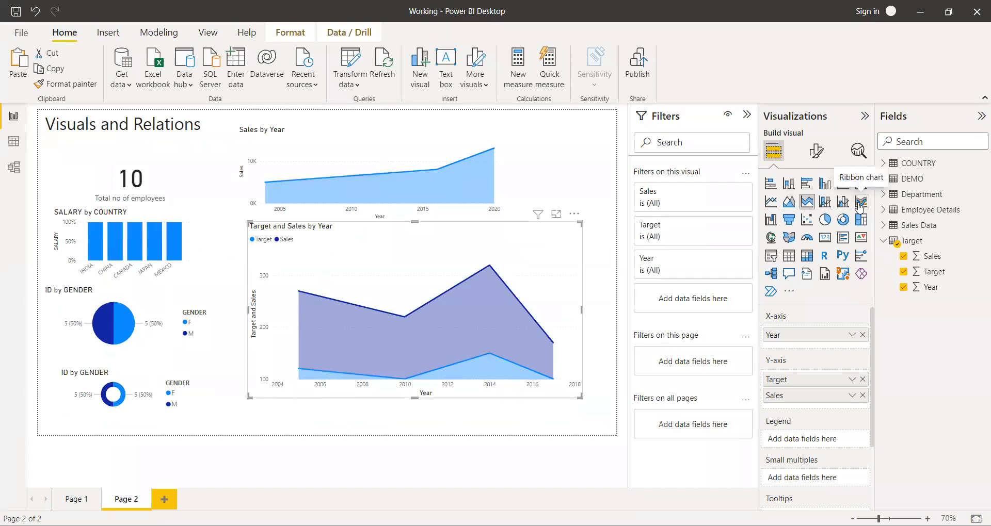
Convert the chart to line and stacked column with Target on the line y-axis, and switch it to line and clustered column.
left_click(825, 205)
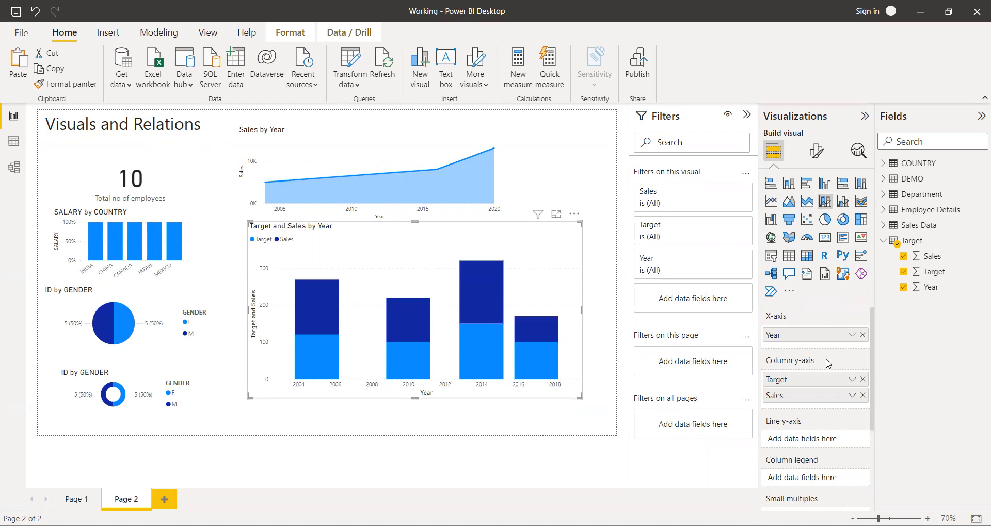
left_click_drag(811, 386, 813, 443)
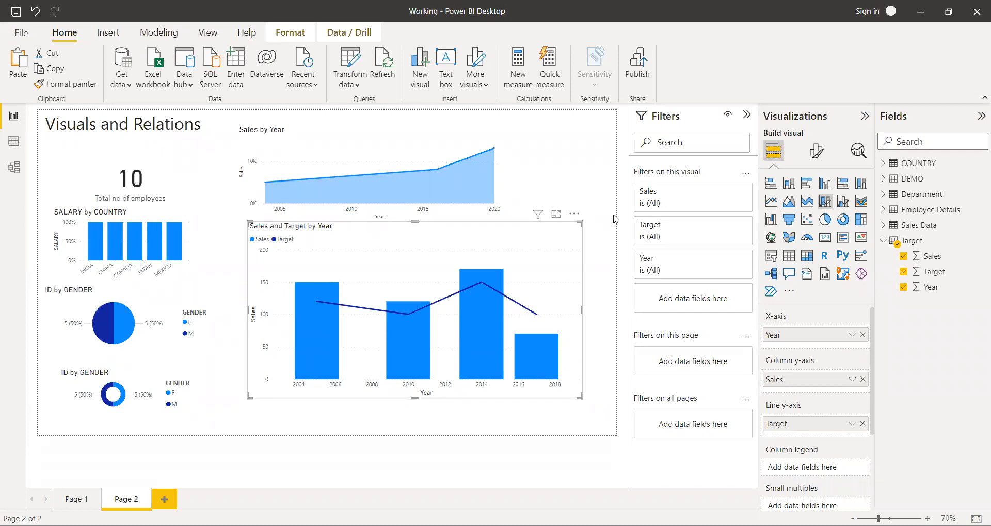
left_click(846, 204)
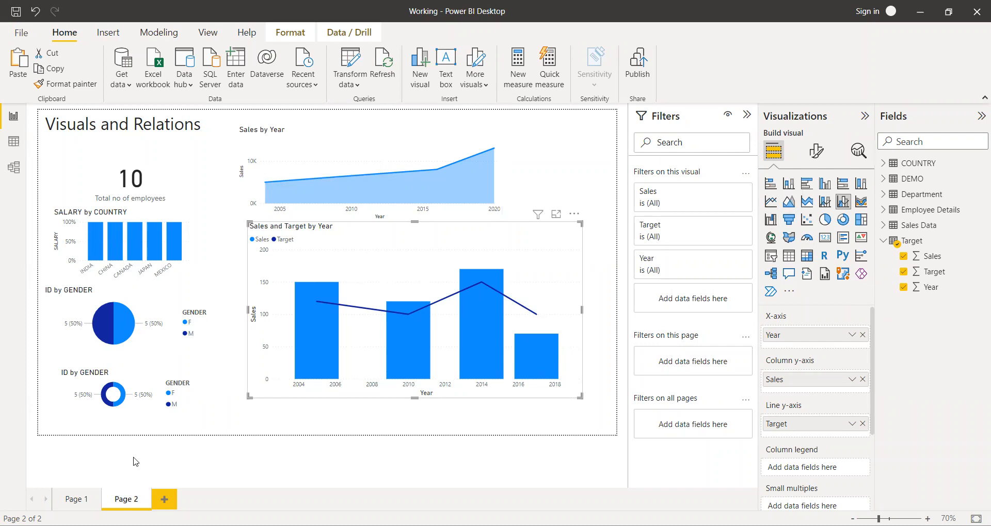
On Page 1, move the country table up and closer to the department table, and deselect it.
left_click(78, 500)
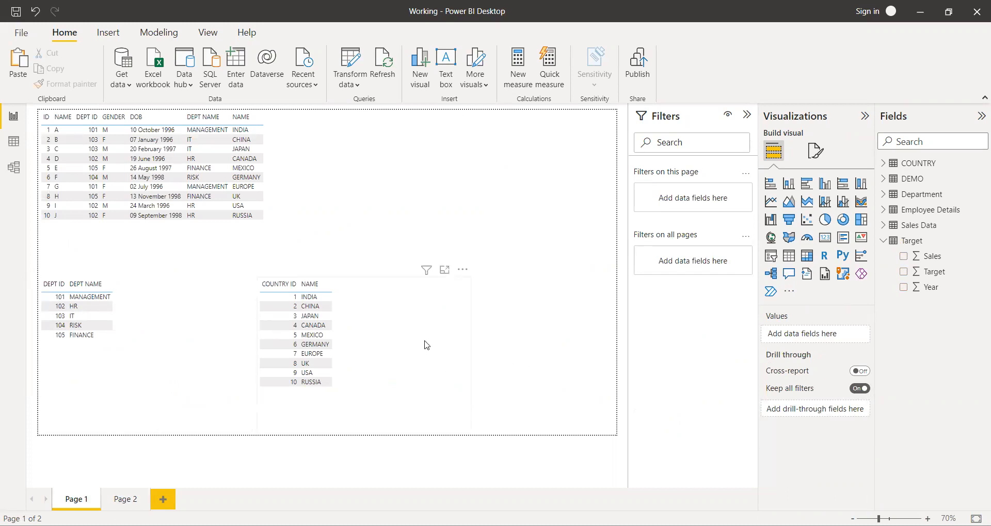
left_click_drag(426, 346, 329, 325)
left_click(542, 359)
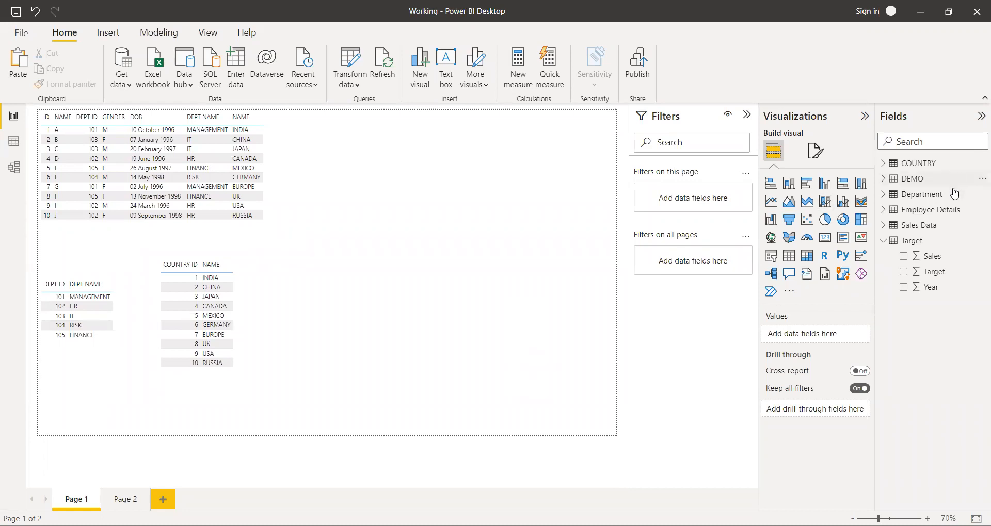
left_click(901, 245)
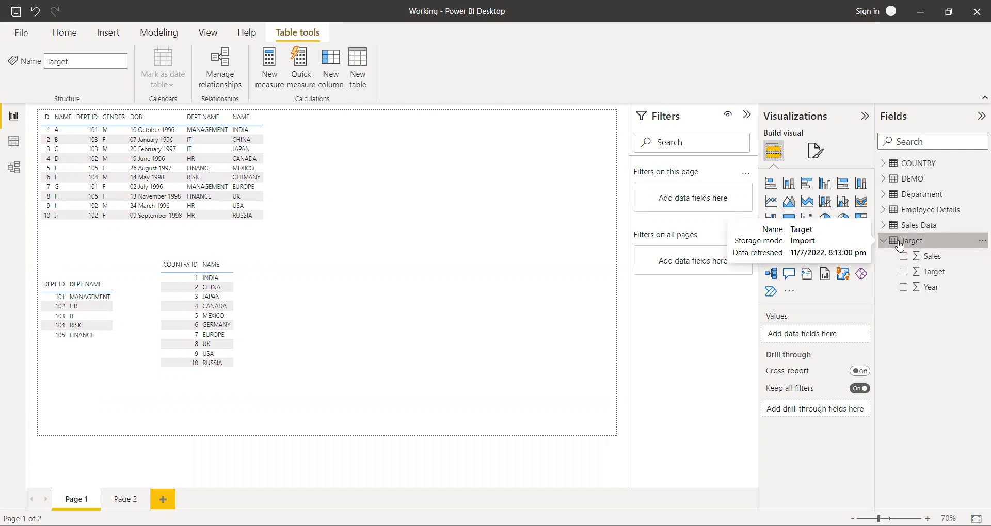
left_click(903, 256)
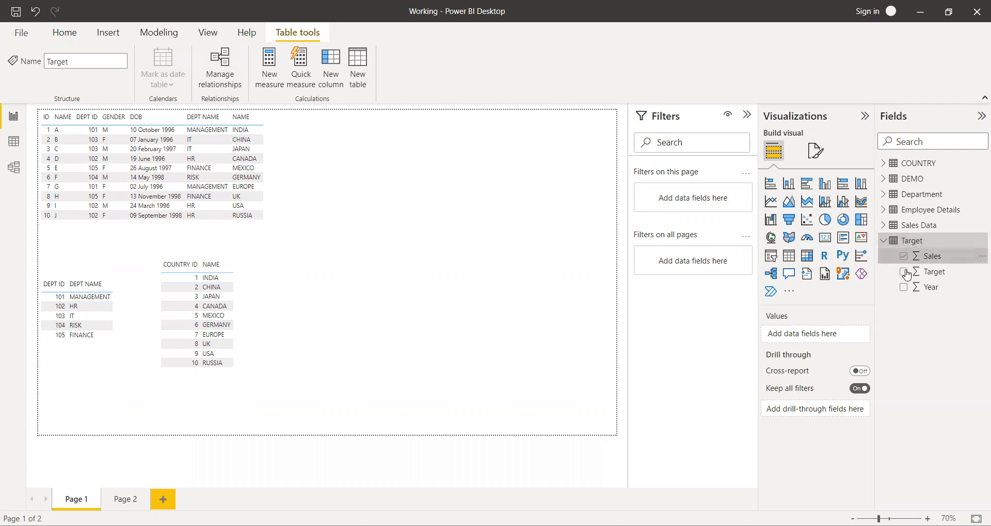
left_click(904, 272)
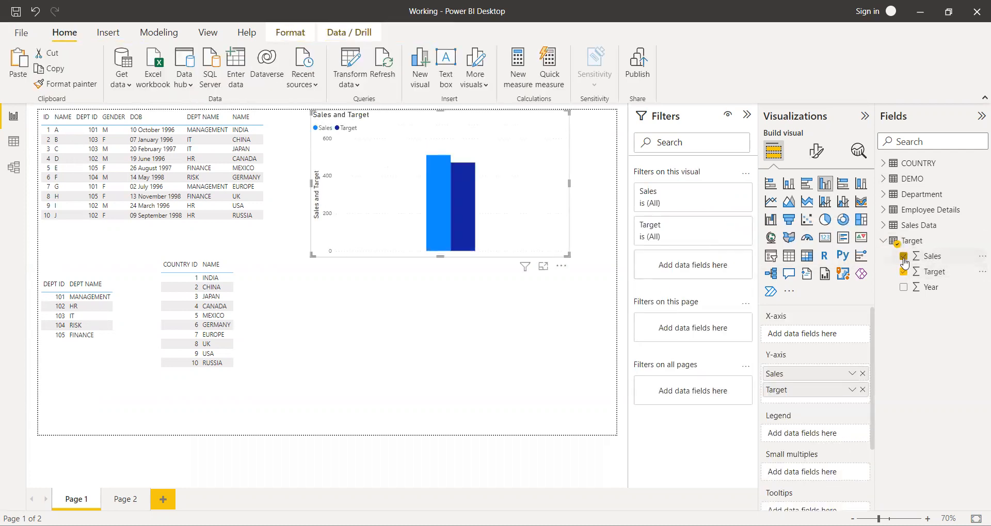
left_click(903, 256)
left_click(903, 272)
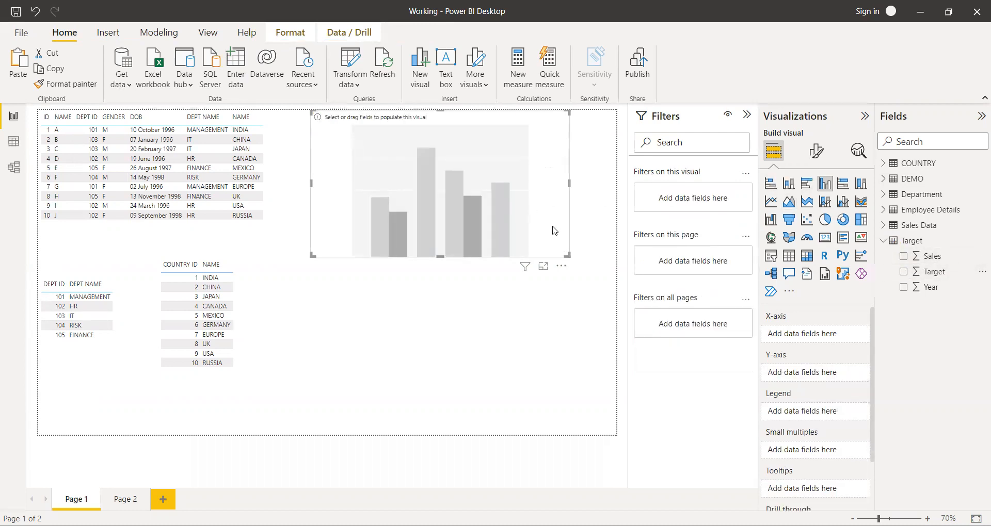
Convert the empty chart on Page 1 to a table and add the Target table's Sales, Target and Year fields.
left_click(789, 255)
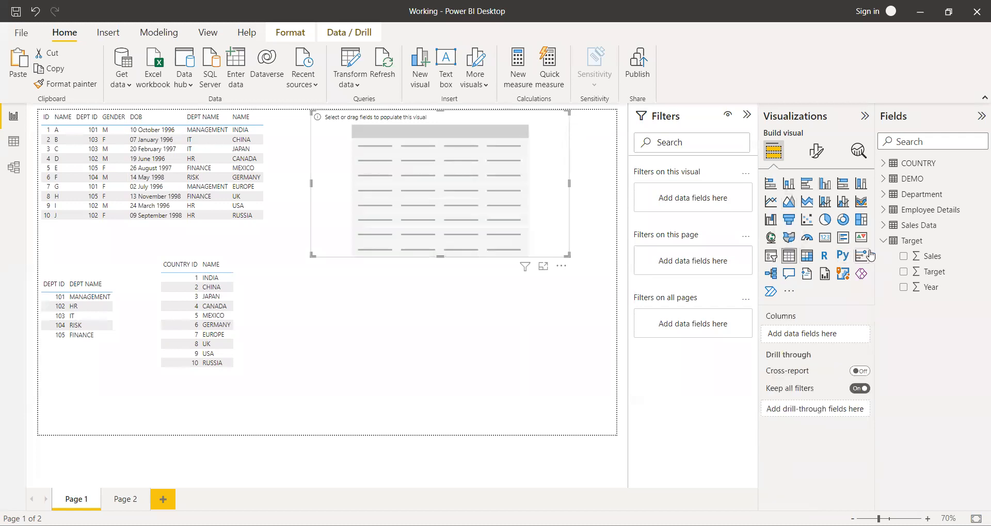
left_click(903, 256)
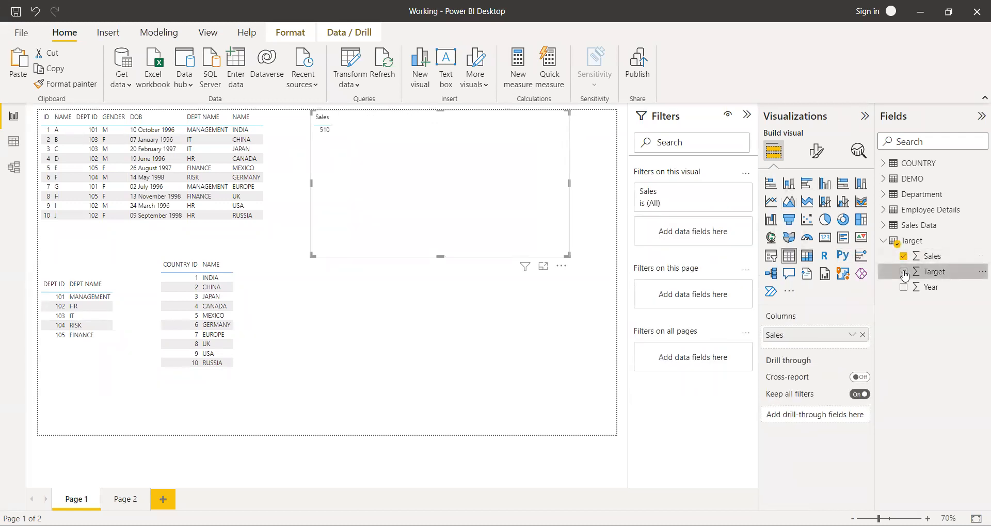
left_click(904, 272)
left_click(903, 287)
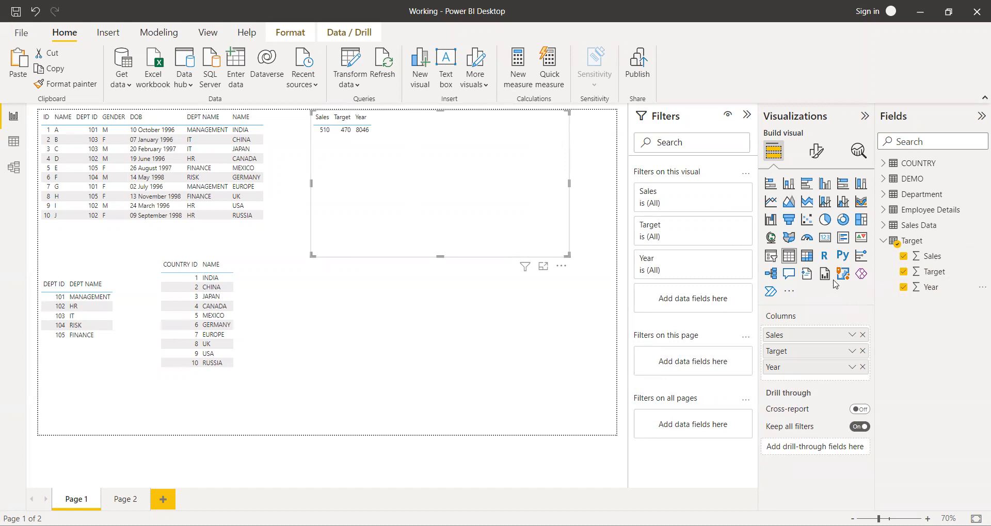
left_click(929, 245)
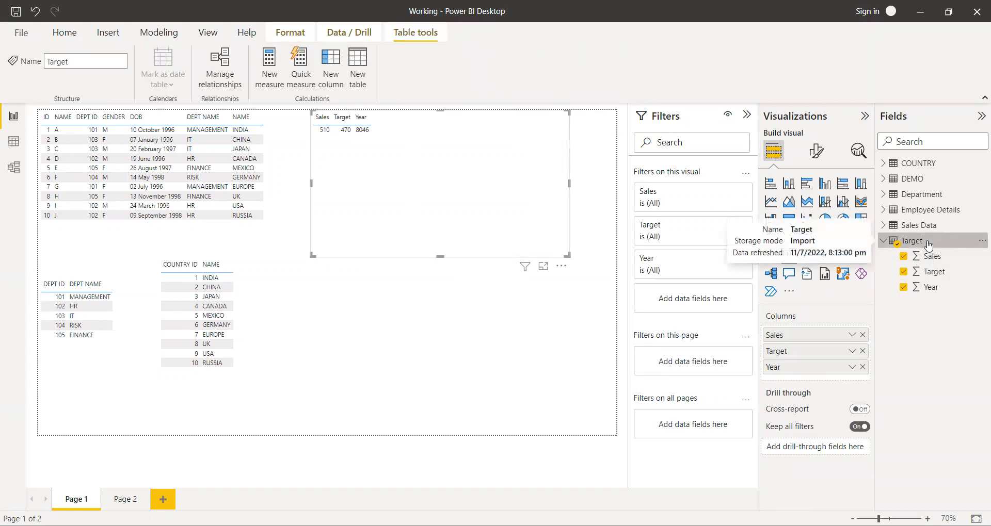
Set the Sales, Target and Year columns of the new table to Don't summarize, and deselect the table.
left_click(852, 335)
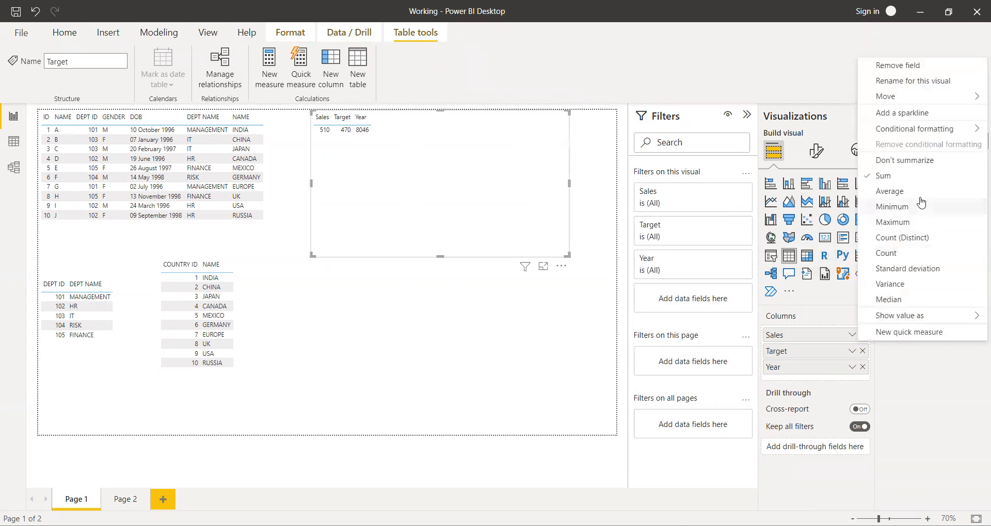
left_click(919, 160)
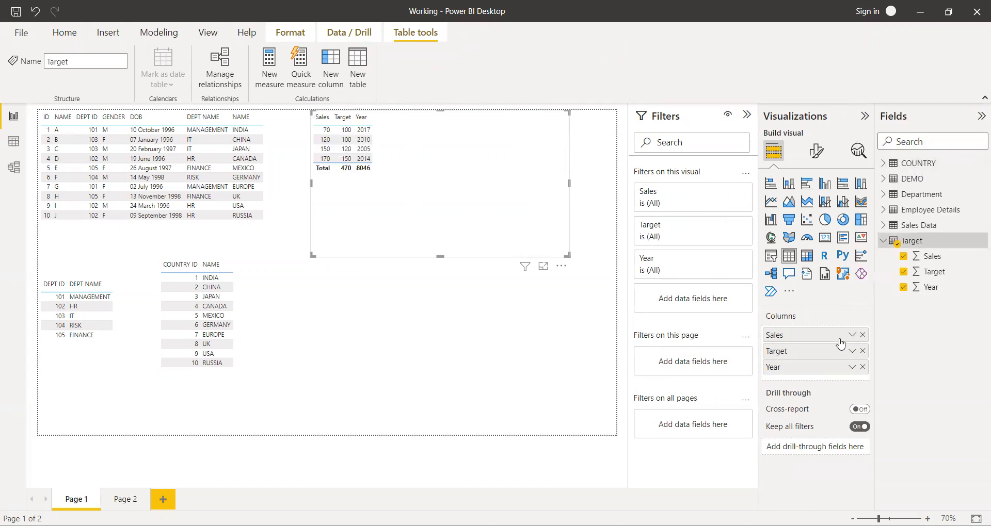
left_click(852, 351)
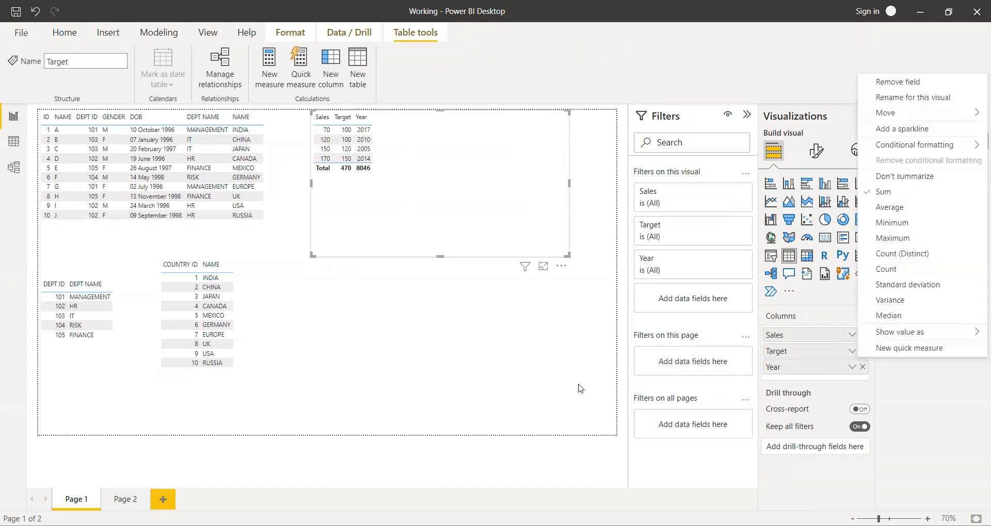
left_click(918, 176)
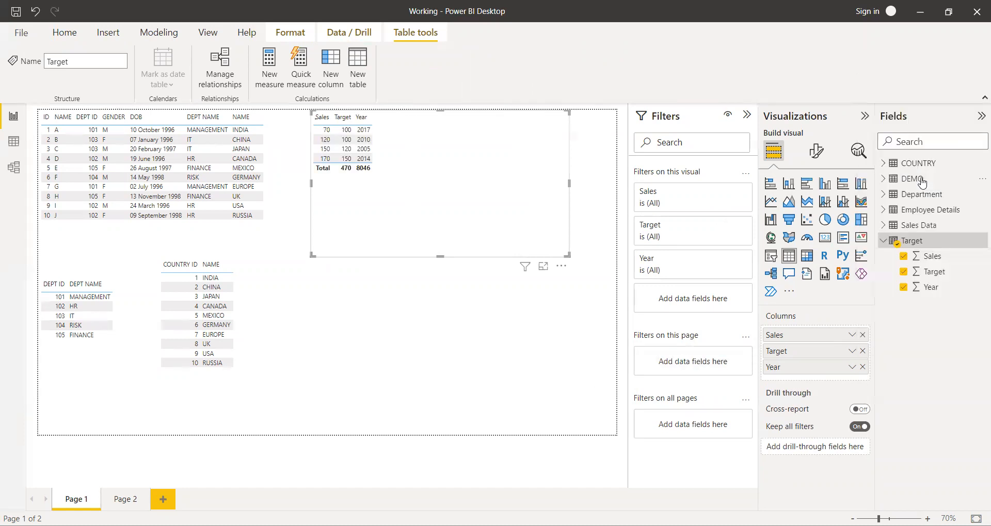
left_click(852, 367)
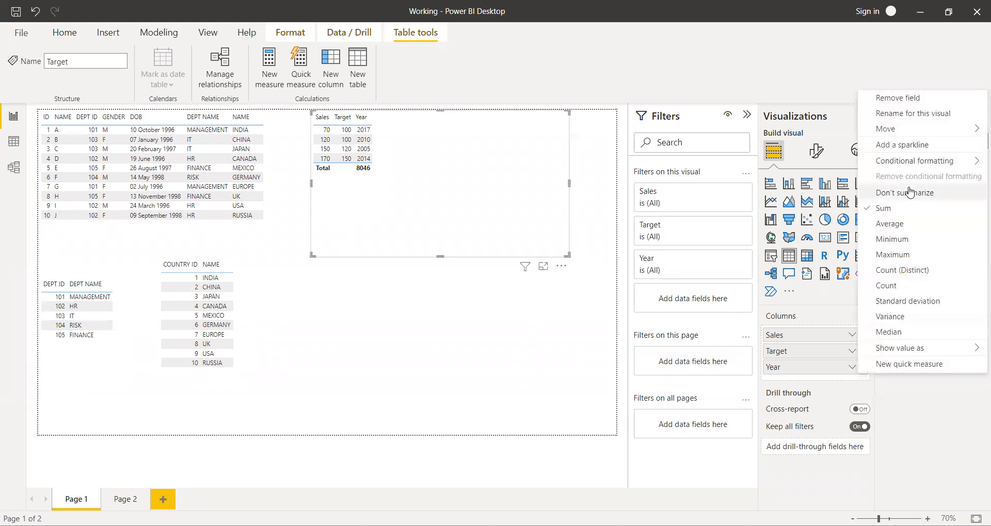
left_click(910, 193)
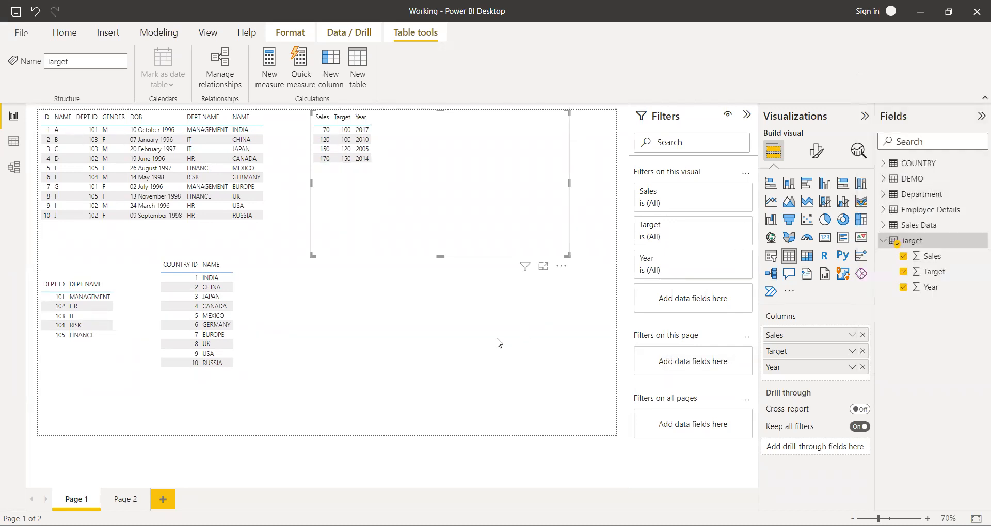
left_click(499, 343)
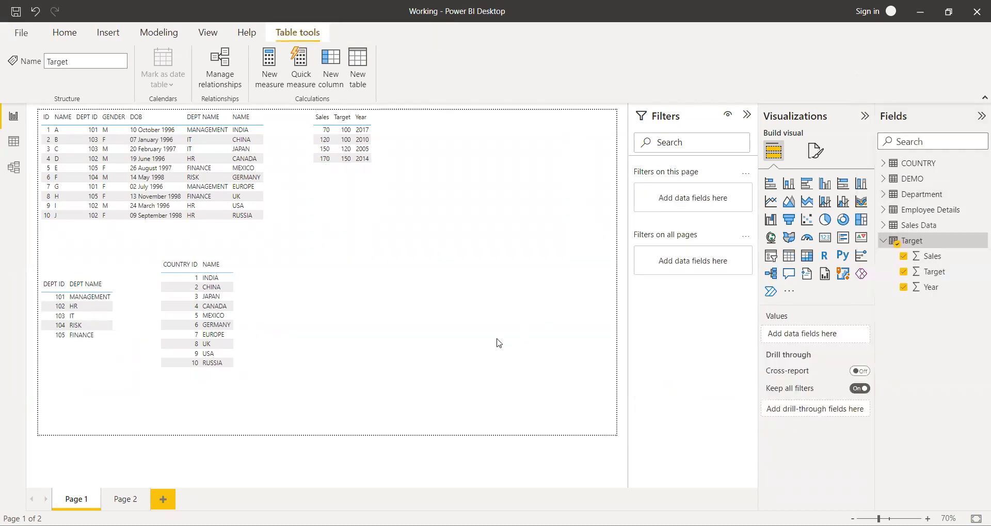
Move the Sales, Target and Year table slightly down and right on Page 1, and deselect it.
left_click(426, 198)
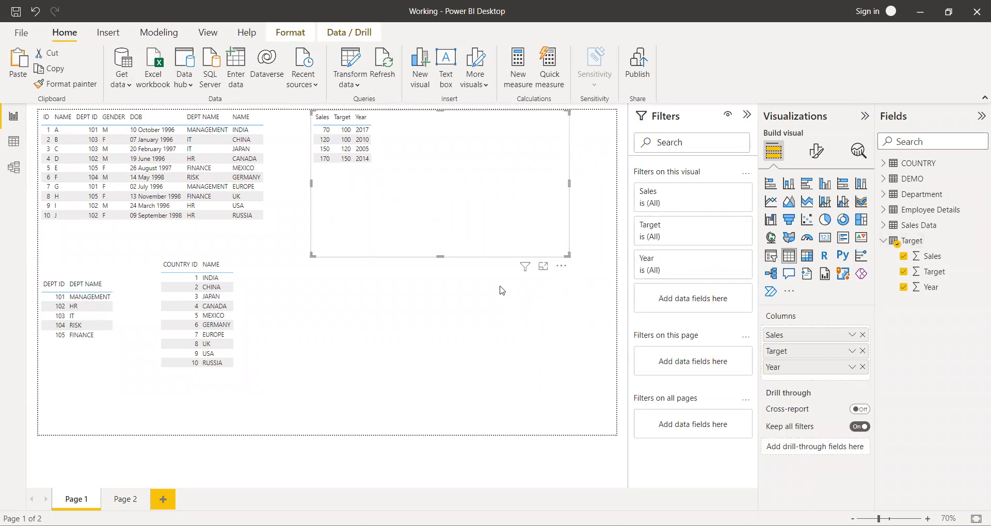
left_click_drag(572, 259, 577, 285)
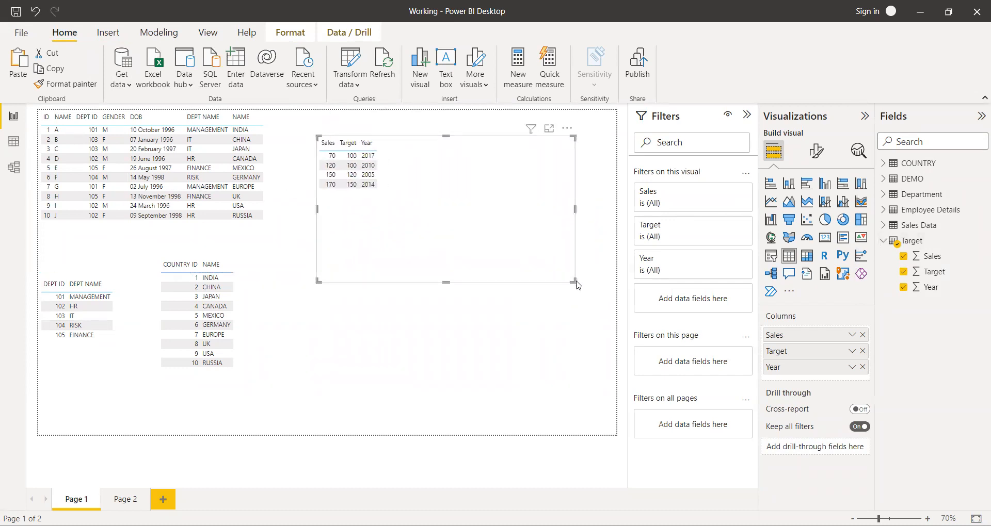
left_click(416, 312)
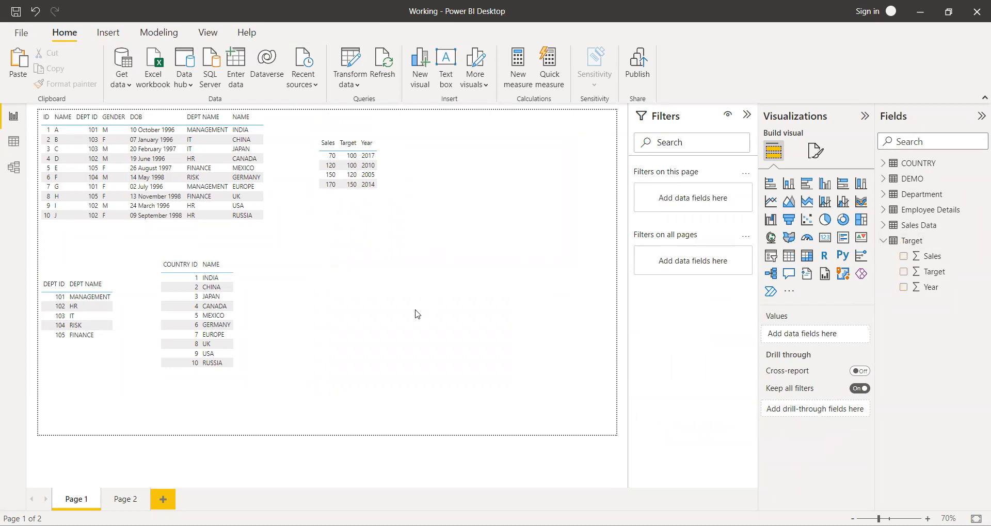
On Page 2, add an empty slicer visual and delete the Sales by Year area chart.
left_click(462, 223)
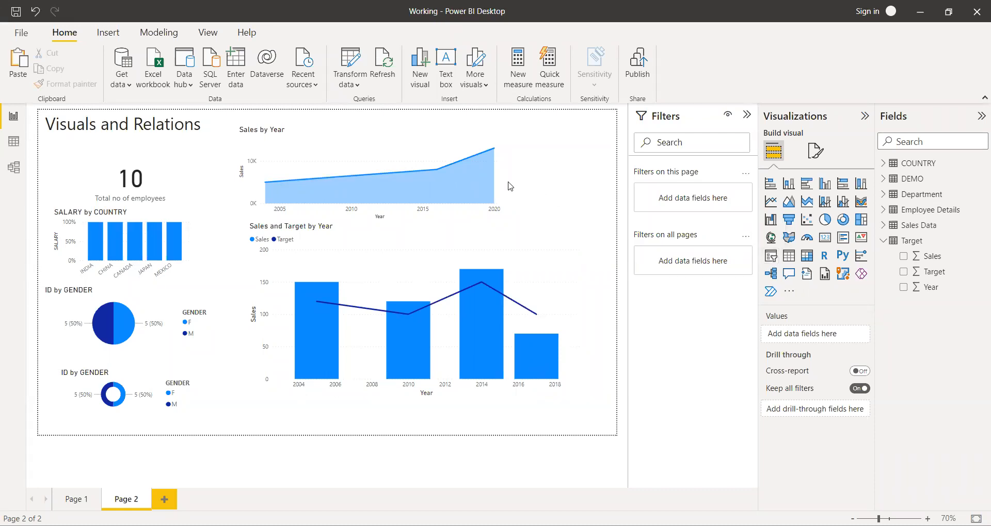
left_click(774, 259)
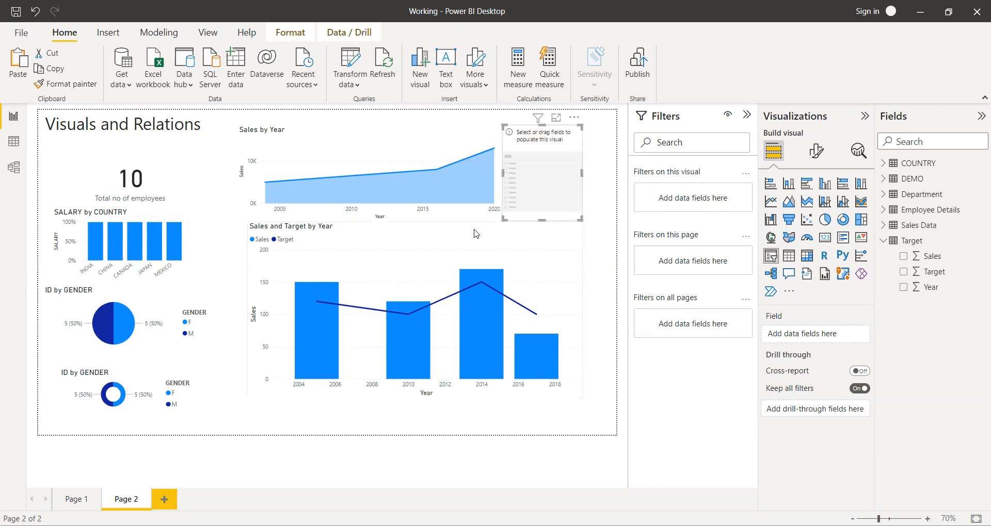
left_click(493, 117)
left_click(509, 166)
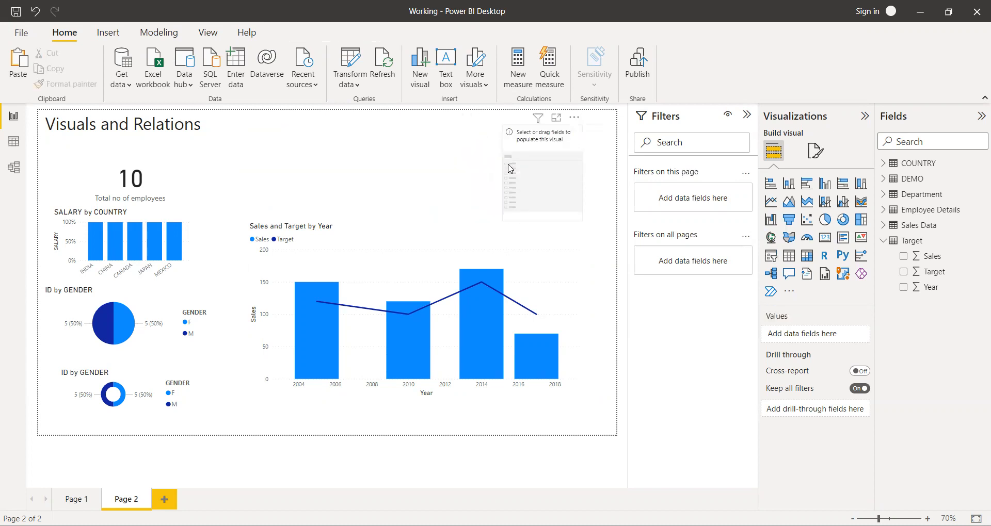
Shrink the Sales and Target by Year chart and move it up into the space of the deleted area chart.
left_click(389, 246)
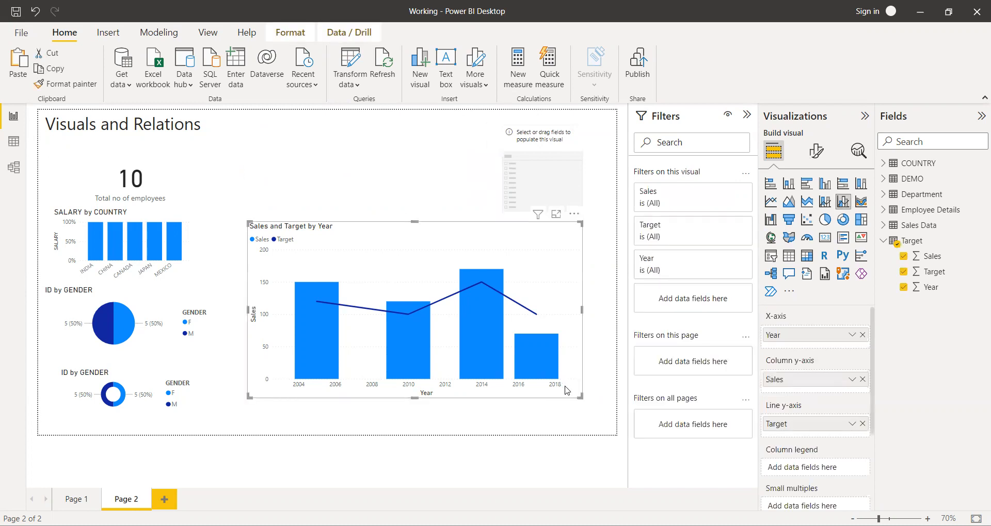
left_click_drag(579, 396, 475, 311)
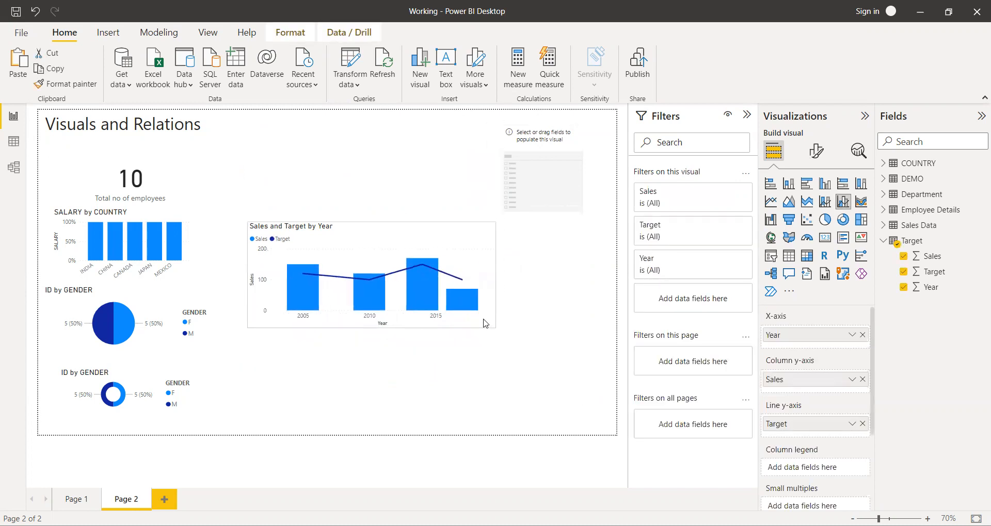
left_click_drag(387, 244, 381, 133)
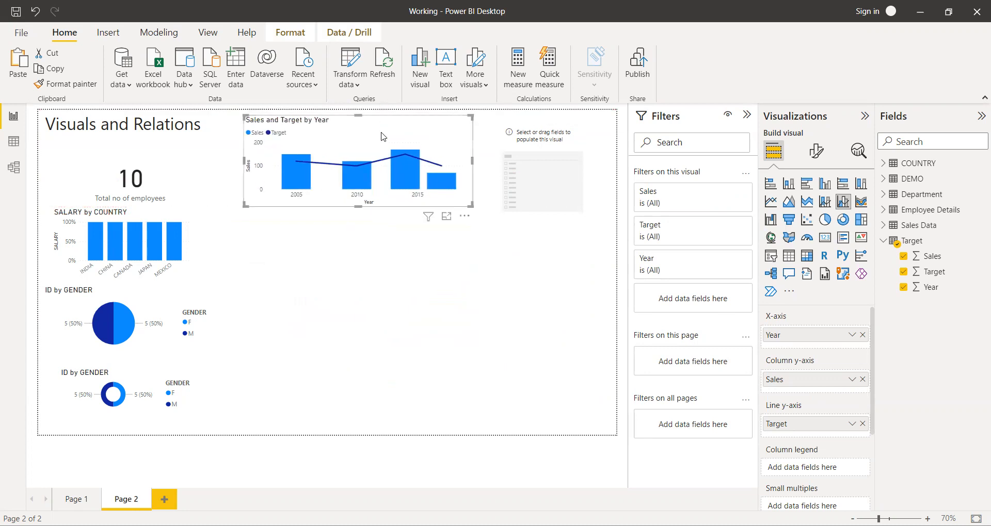
Move the slicer below the Sales and Target by Year chart, add COUNTRY from Employee Details, and enlarge it slightly.
left_click(529, 186)
left_click_drag(560, 151, 401, 280)
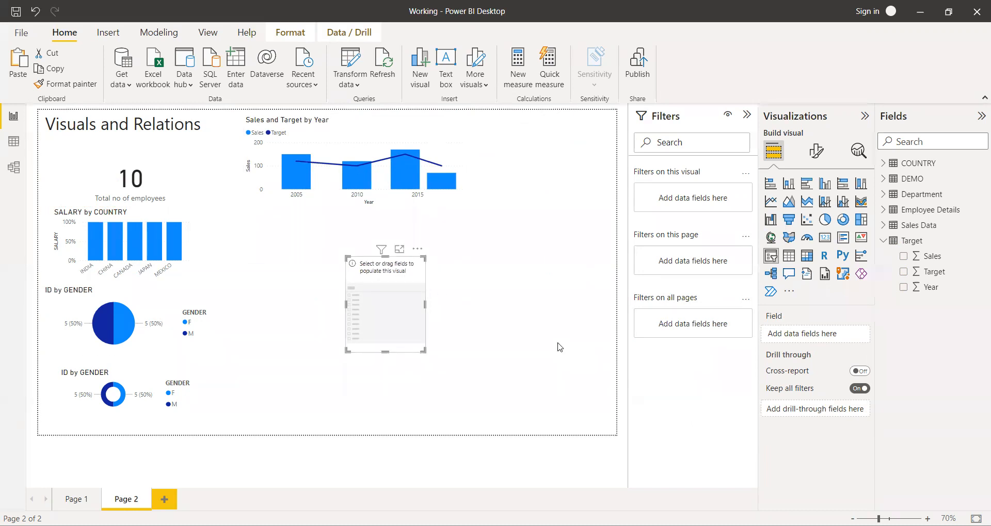
left_click(883, 210)
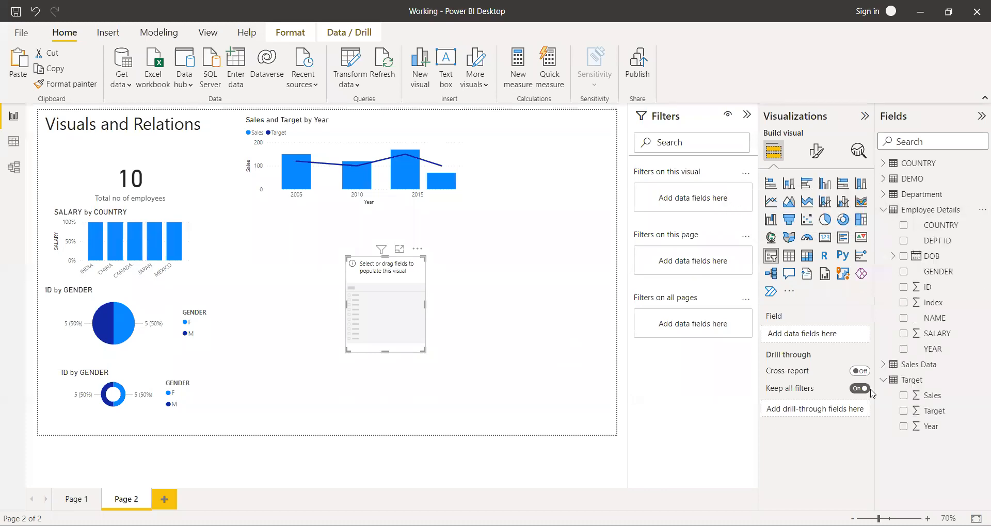
left_click(883, 381)
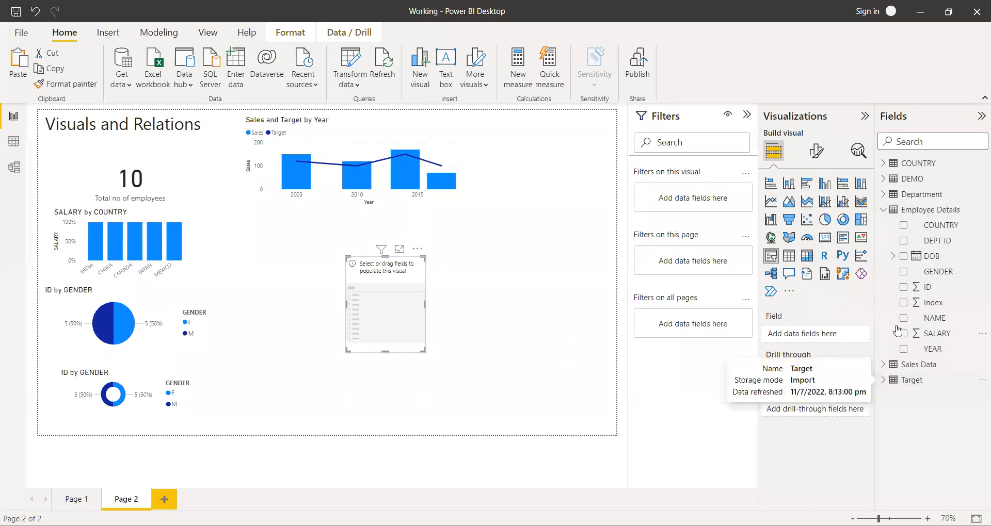
left_click(903, 226)
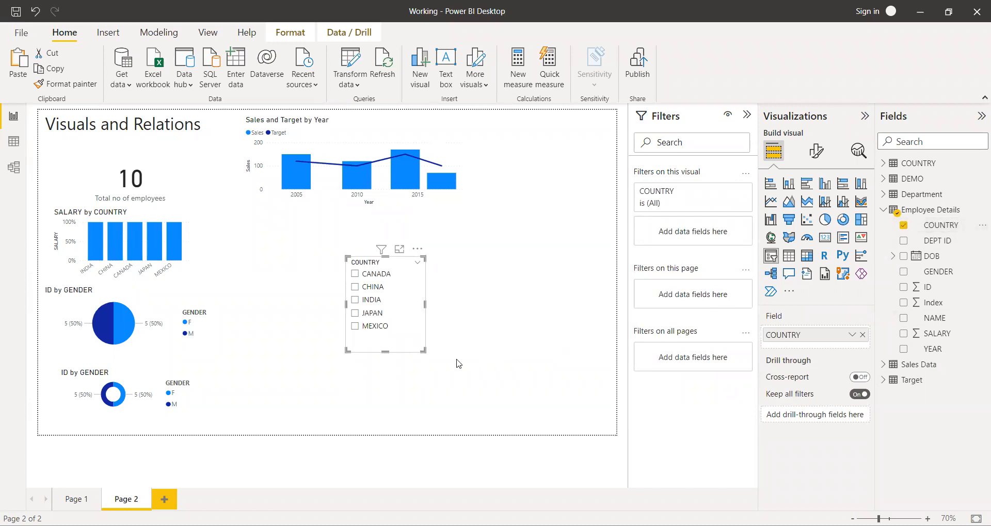
left_click_drag(423, 351, 440, 370)
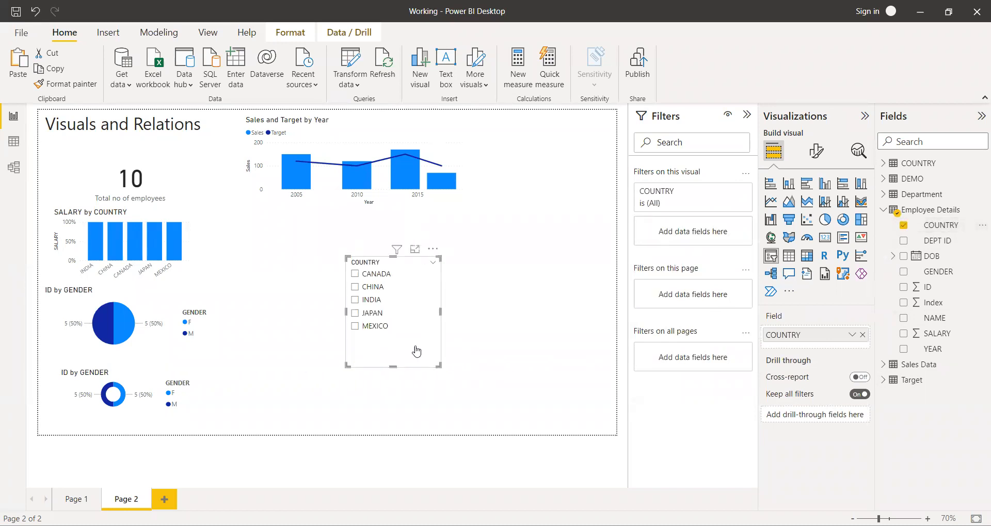
Filter the page with the COUNTRY slicer by CANADA, CHINA, INDIA, JAPAN and MEXICO in turn, and return to JAPAN to compare the visuals.
left_click(355, 274)
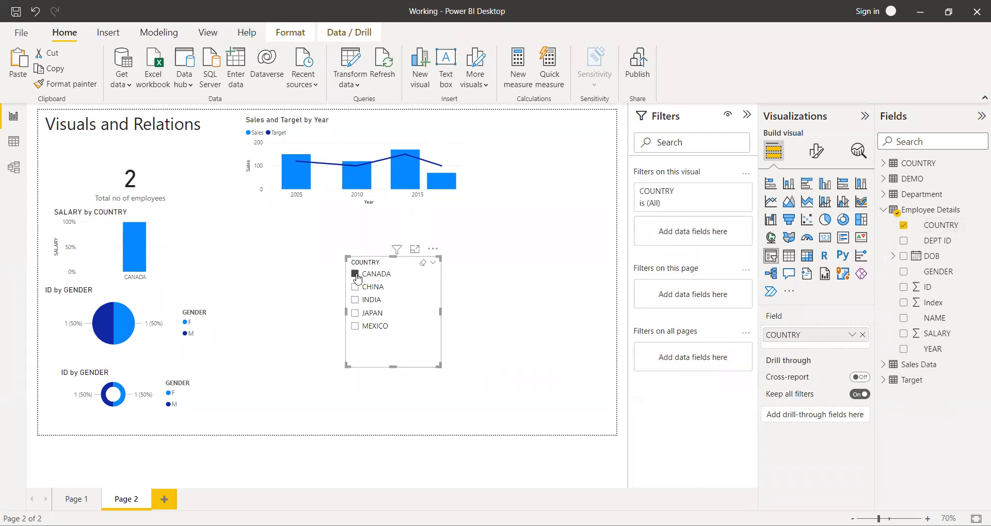
left_click(355, 287)
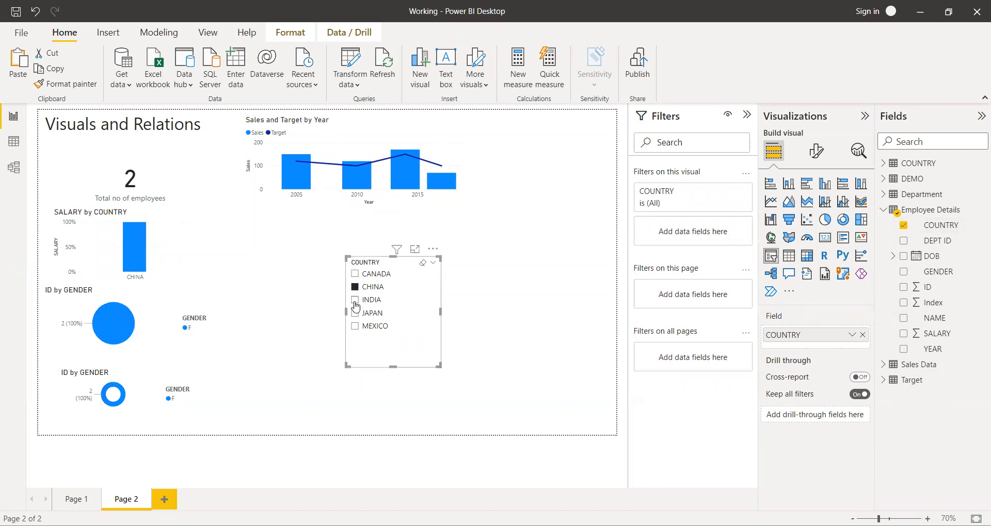
left_click(355, 301)
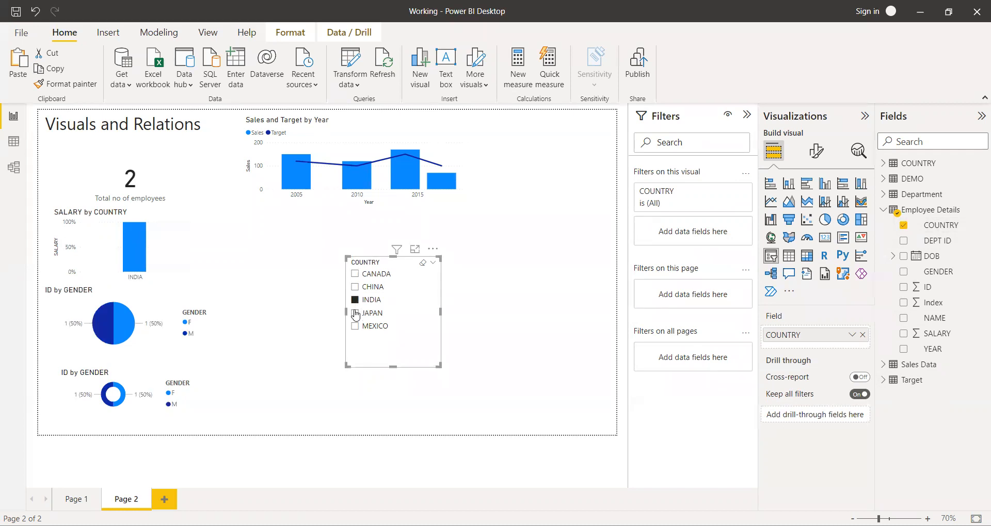
left_click(355, 313)
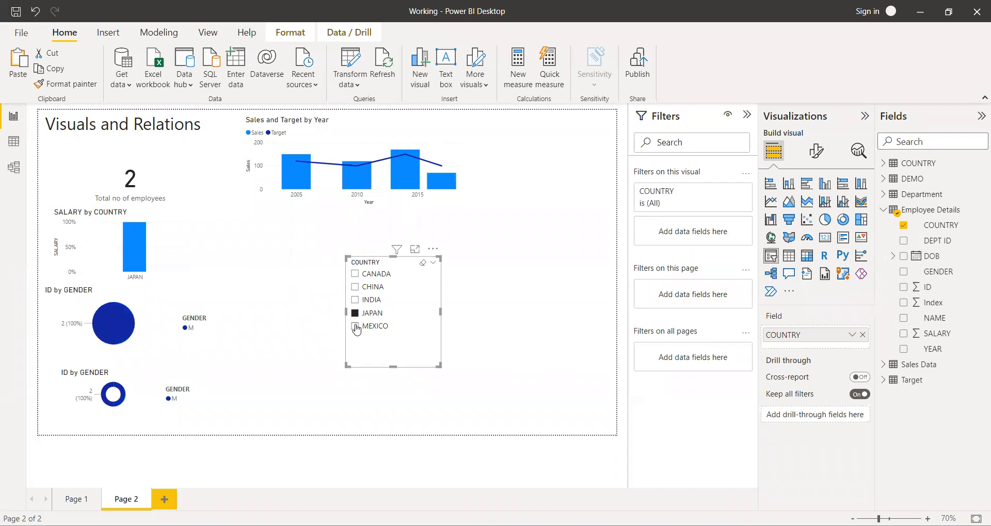
left_click(355, 327)
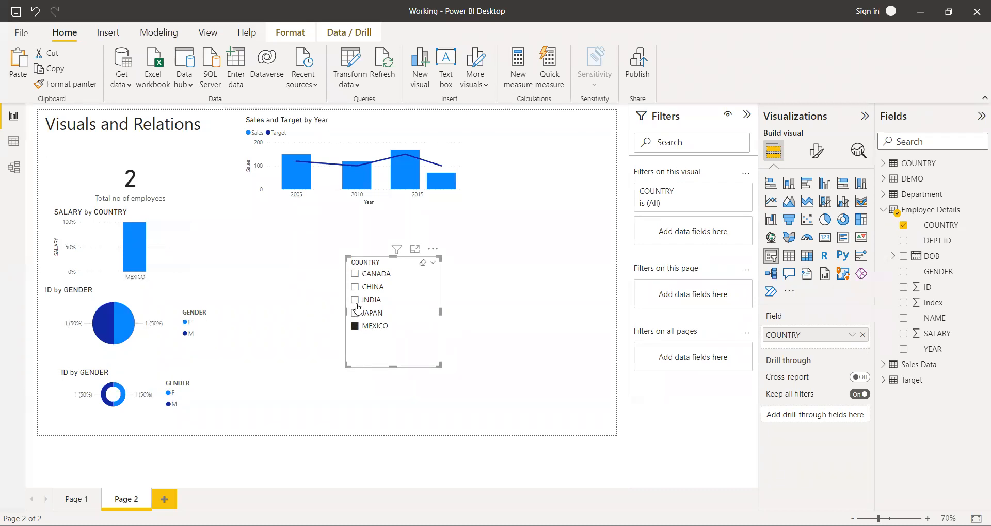
left_click(357, 305)
left_click(355, 313)
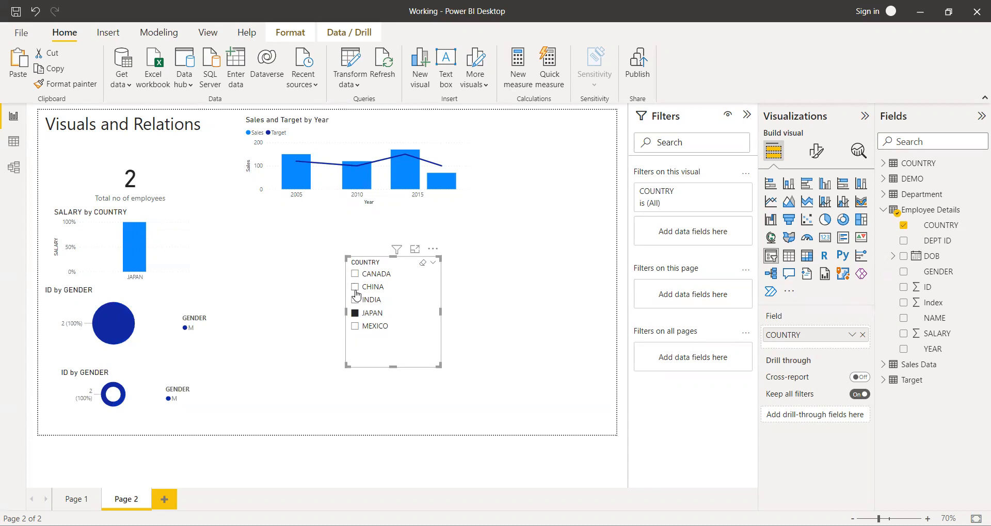
Filter the page by CHINA and move the COUNTRY slicer closer to the salary and gender charts.
left_click(356, 287)
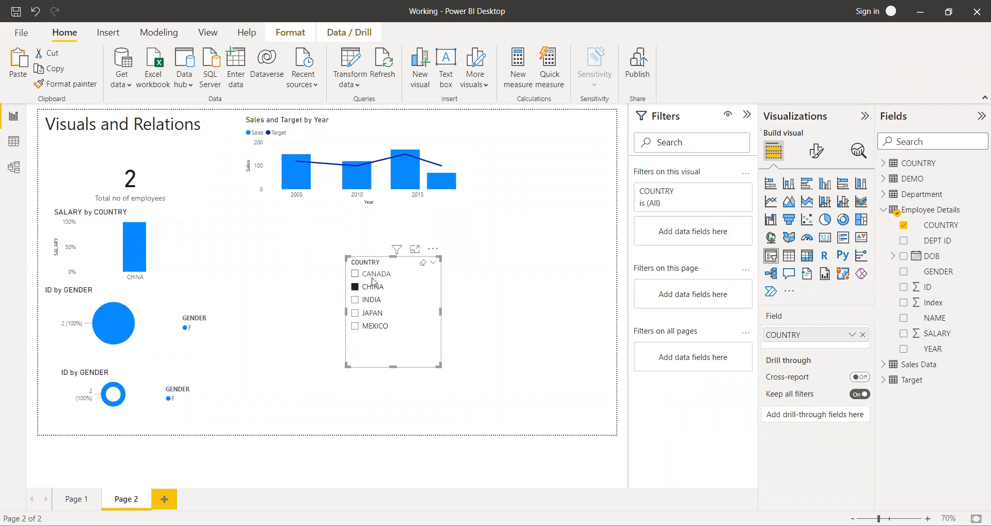
left_click_drag(428, 294, 349, 279)
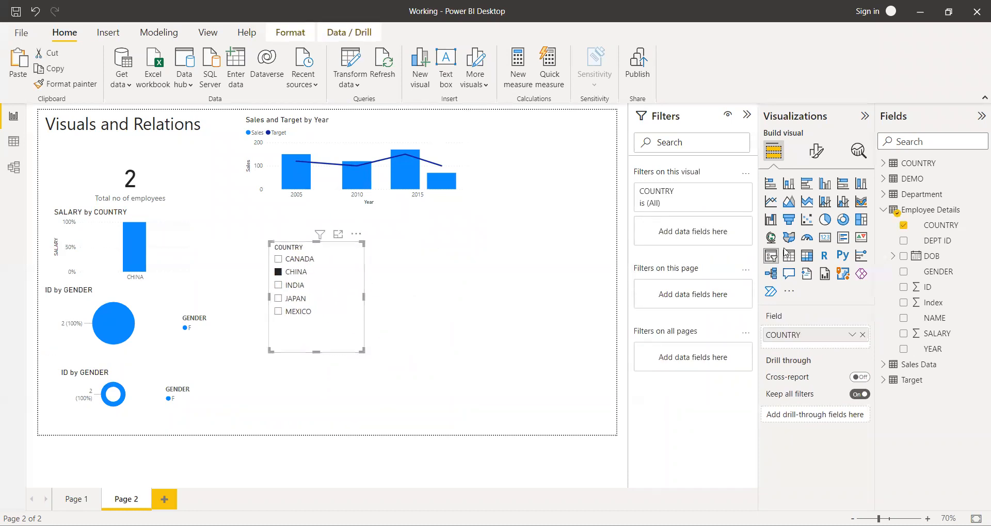
left_click(592, 304)
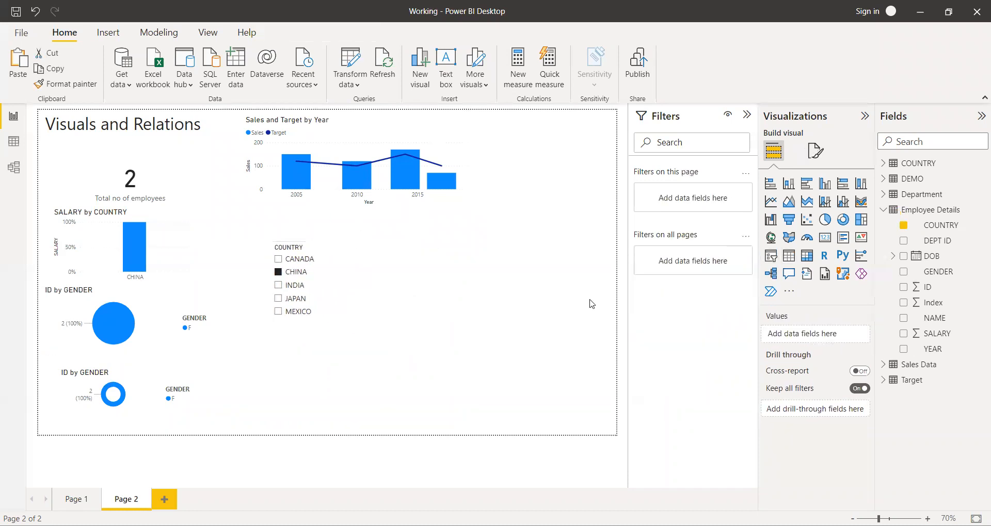
Add a second slicer beside the COUNTRY slicer, fill it with YEAR from Employee Details, and narrow it.
left_click(770, 256)
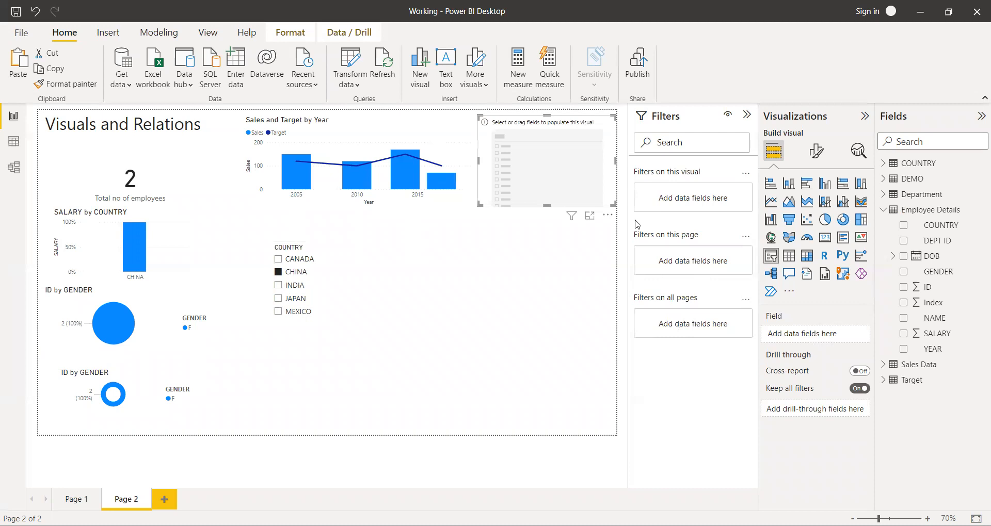
left_click_drag(564, 168, 447, 299)
left_click(904, 287)
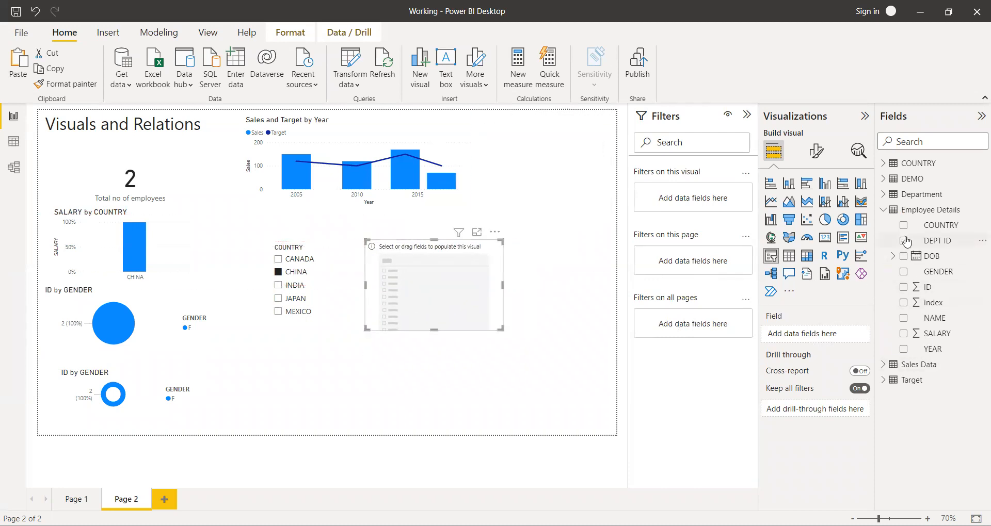
left_click(904, 349)
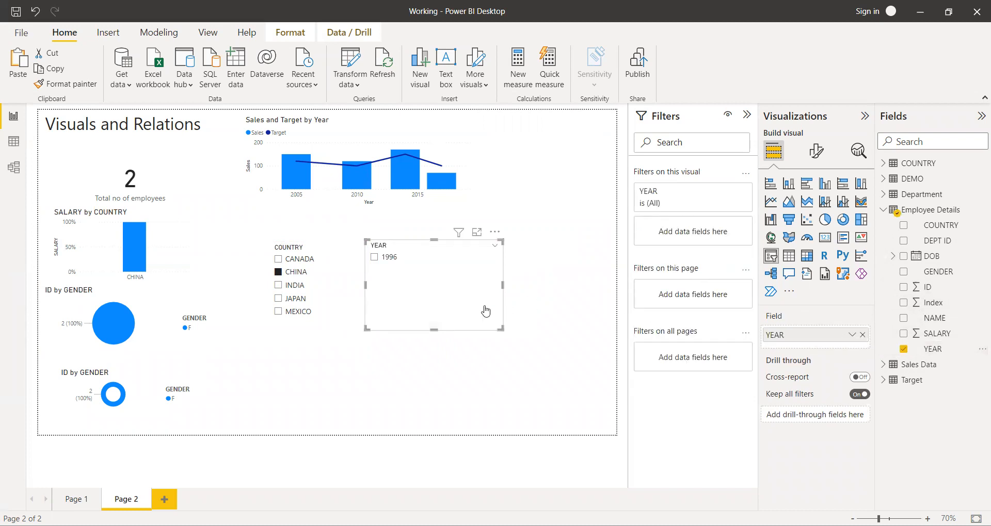
left_click_drag(502, 285, 456, 285)
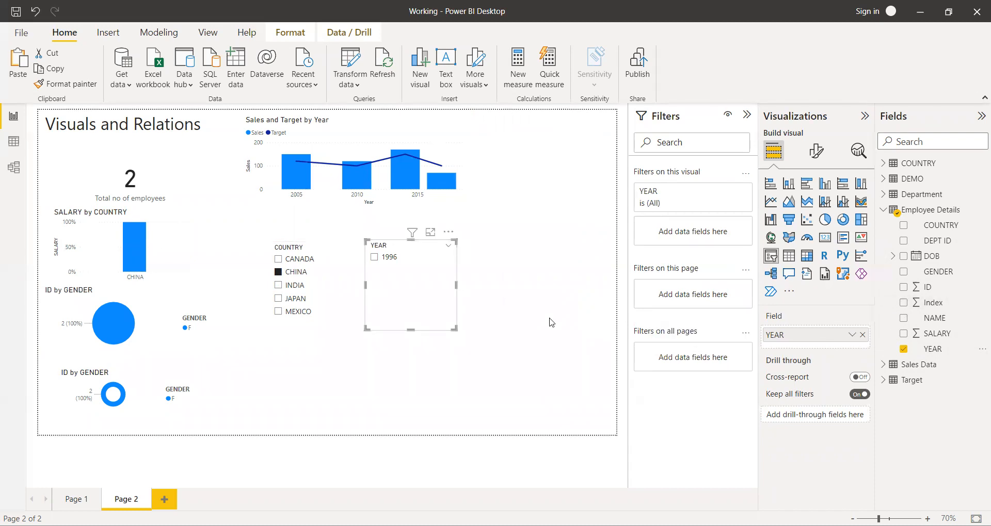
Clear the COUNTRY selection, filter the page by YEAR 1997 and 1996, and check CHINA within 1996 before clearing it.
left_click(278, 272)
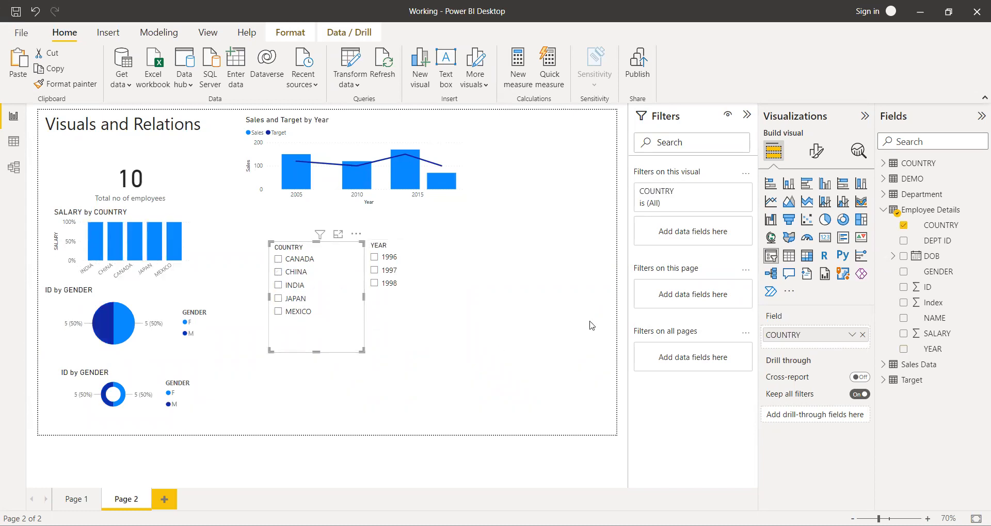
left_click(555, 298)
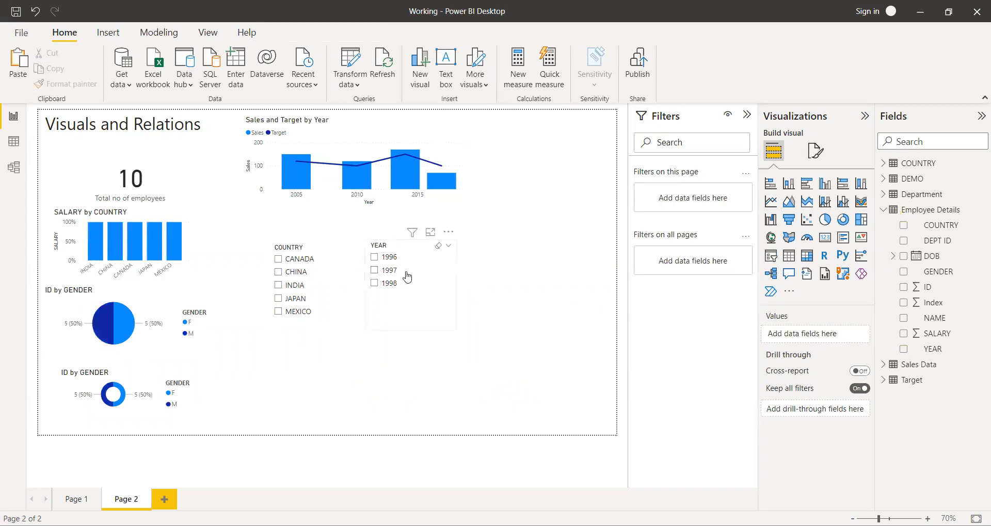
left_click(374, 270)
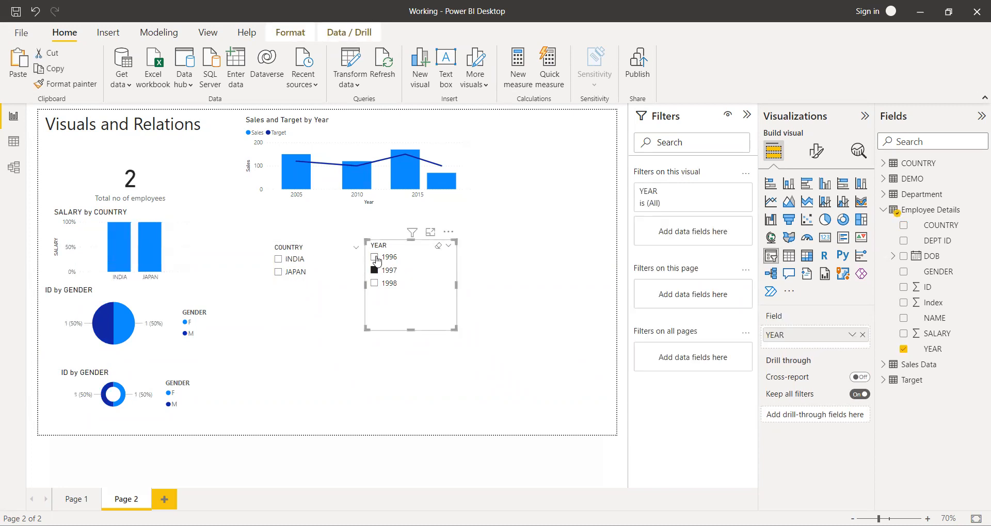
left_click(374, 258)
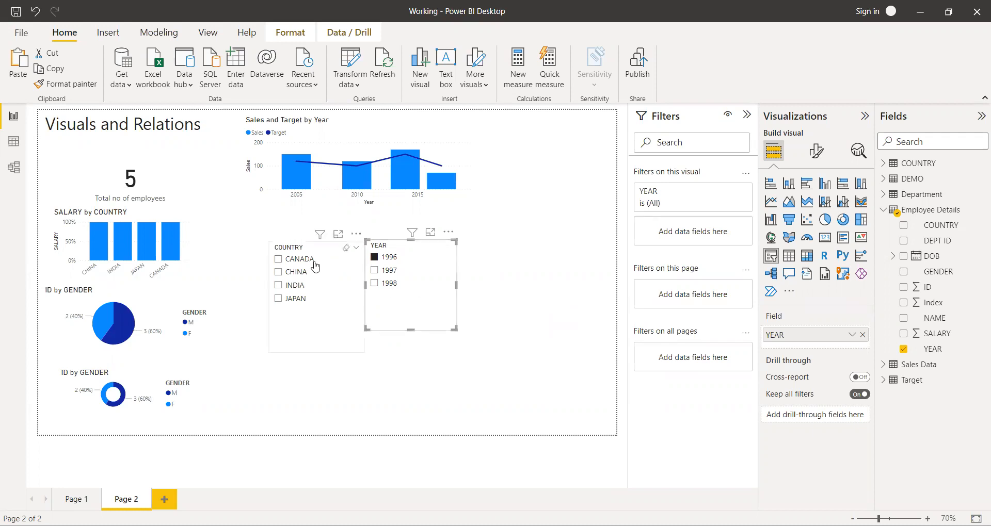
left_click(278, 273)
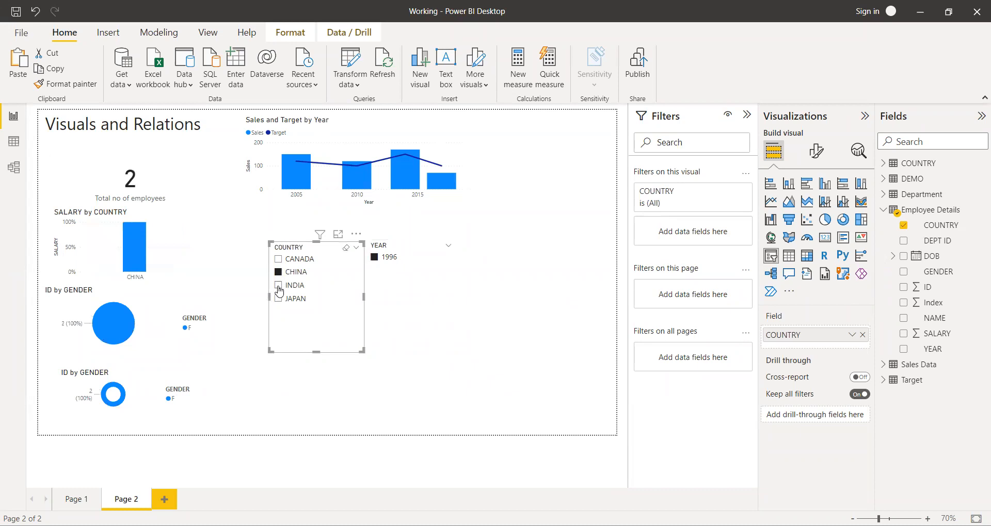
left_click(278, 272)
Filter the page by YEAR 1998 combined with CANADA and MEXICO in turn, and clear both slicers.
left_click(374, 283)
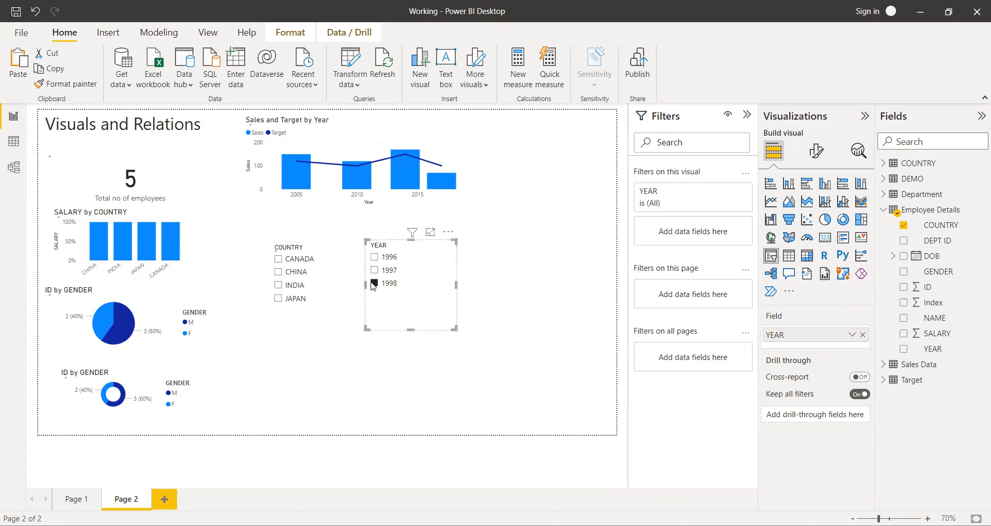
left_click(279, 259)
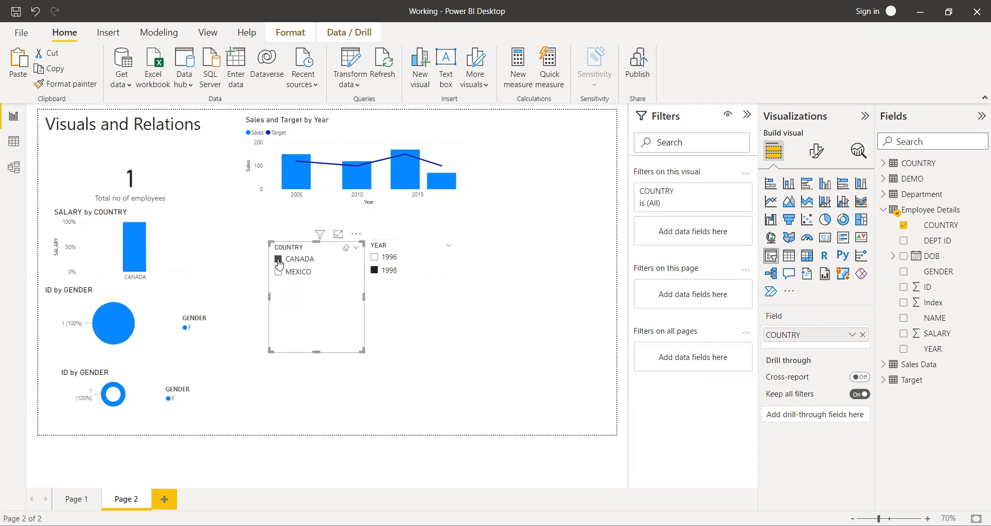
left_click(279, 261)
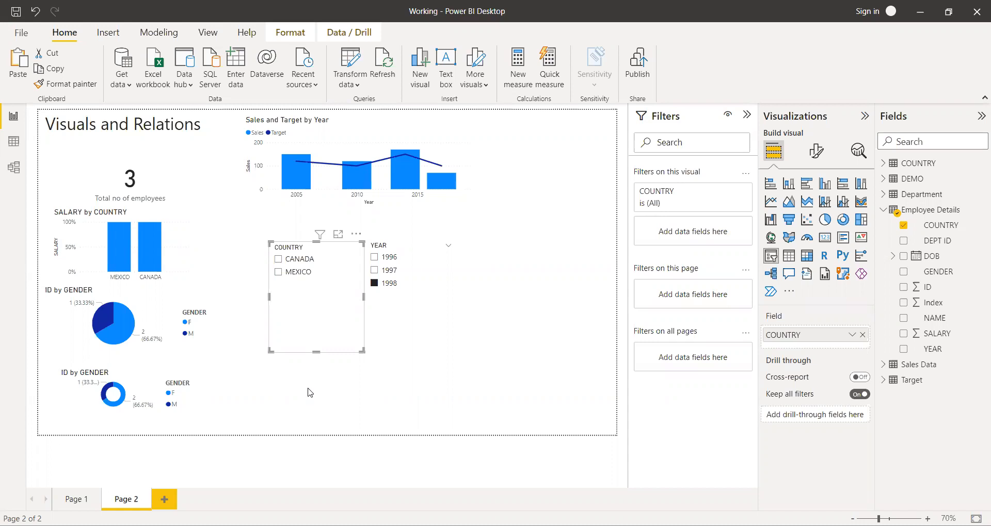
left_click(282, 400)
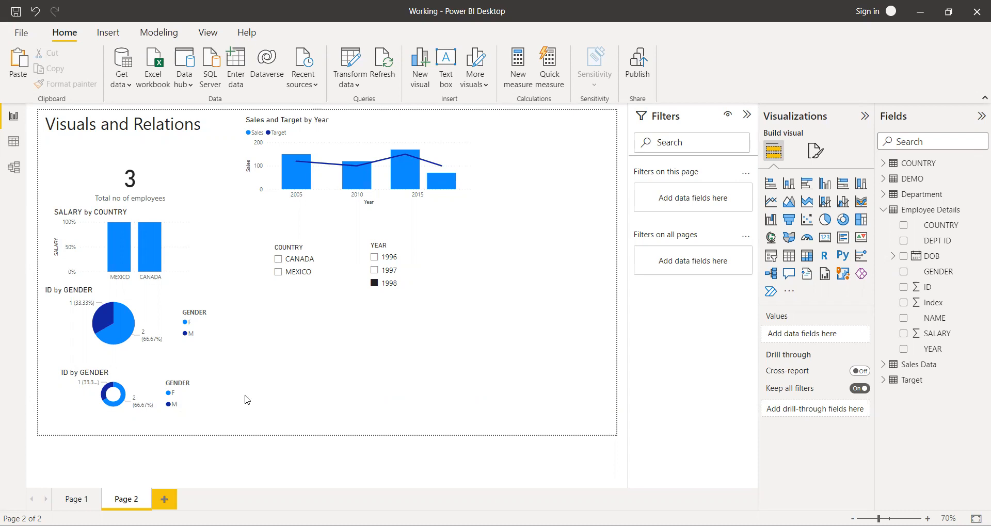
left_click(278, 273)
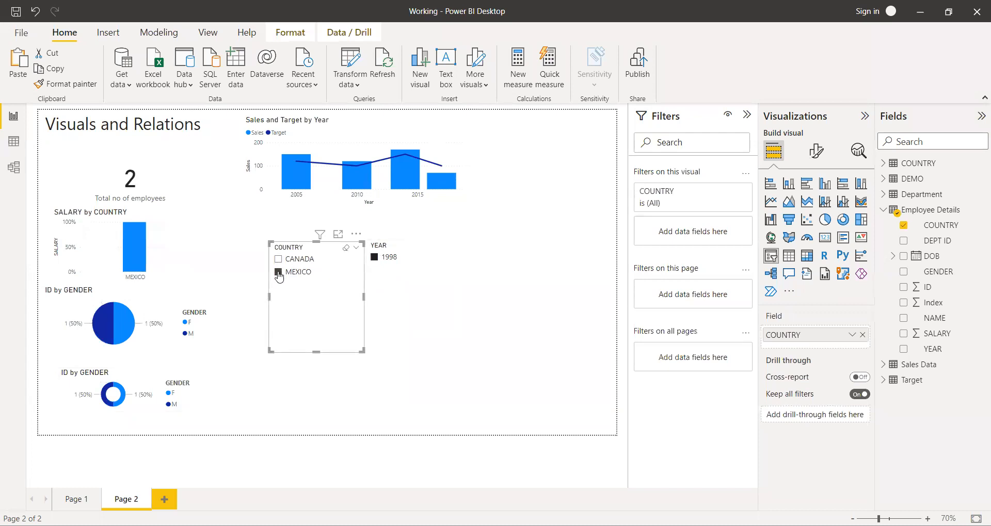
left_click(279, 273)
left_click(374, 284)
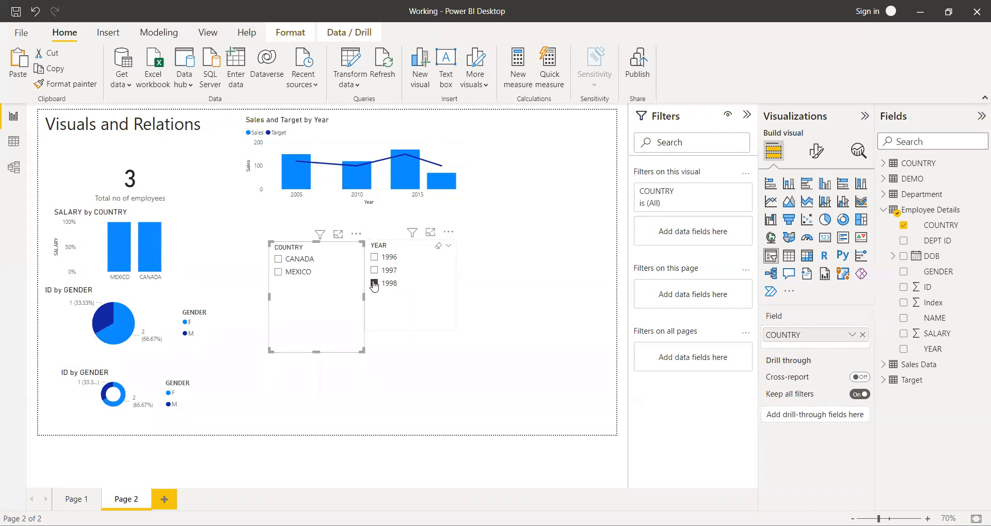
left_click(374, 285)
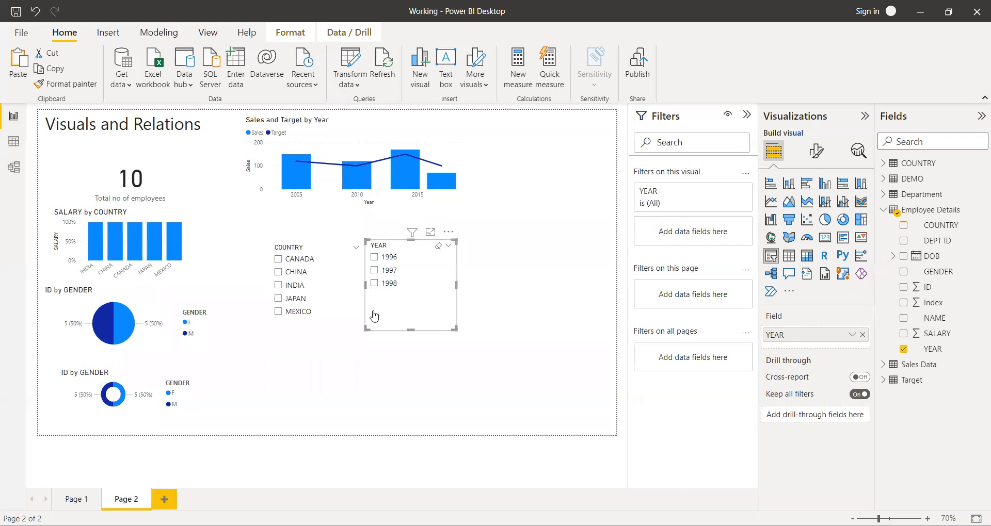
left_click(359, 406)
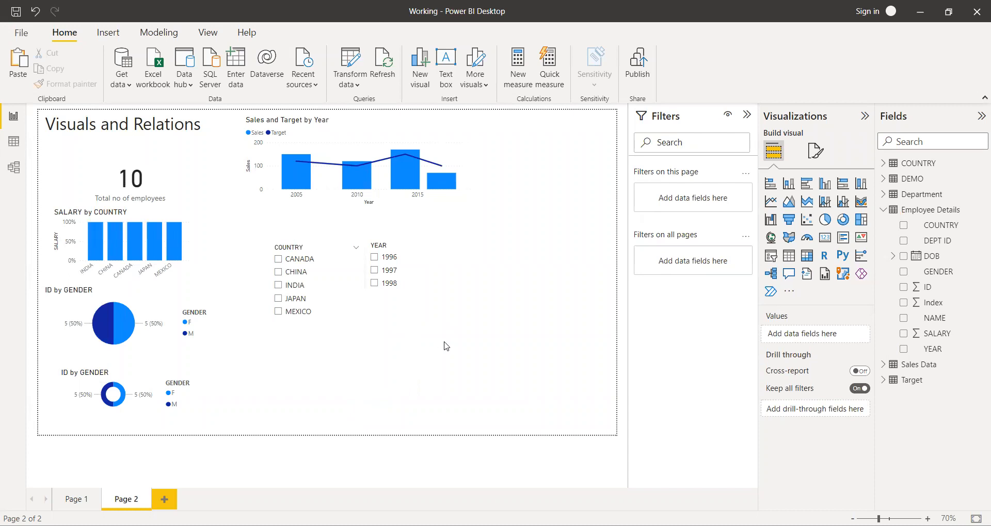
Add a Map visual, place it enlarged below the YEAR slicer, and use COUNTRY from Employee Details as its location.
left_click(771, 239)
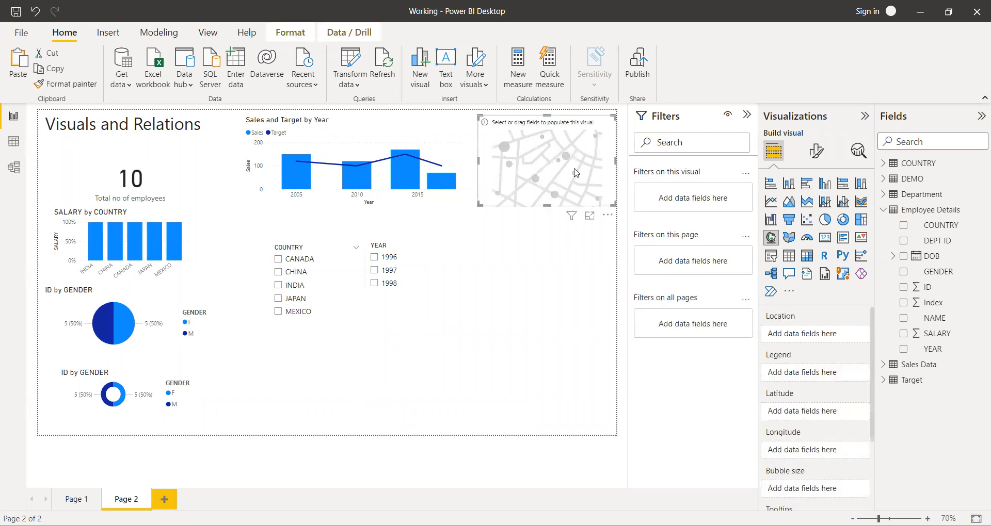
left_click_drag(598, 129, 579, 287)
left_click(576, 226)
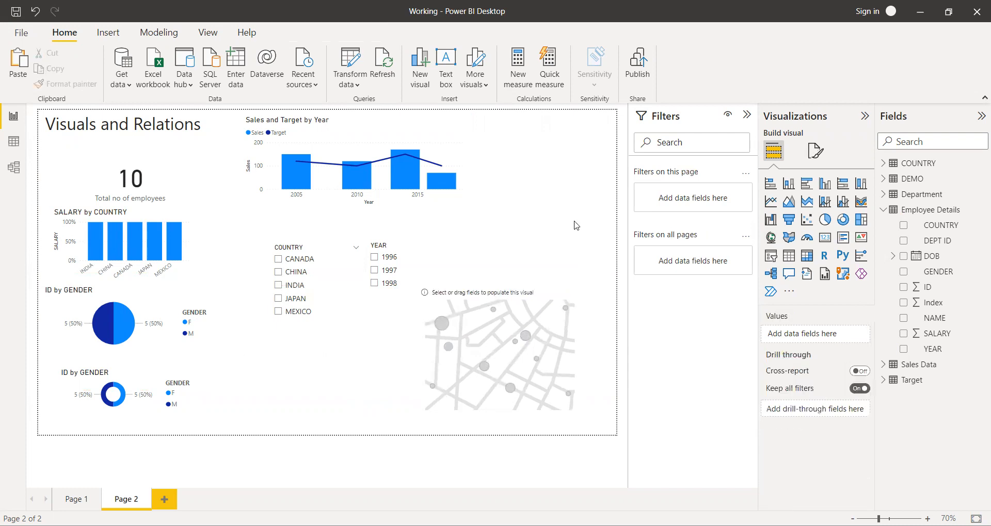
left_click(534, 344)
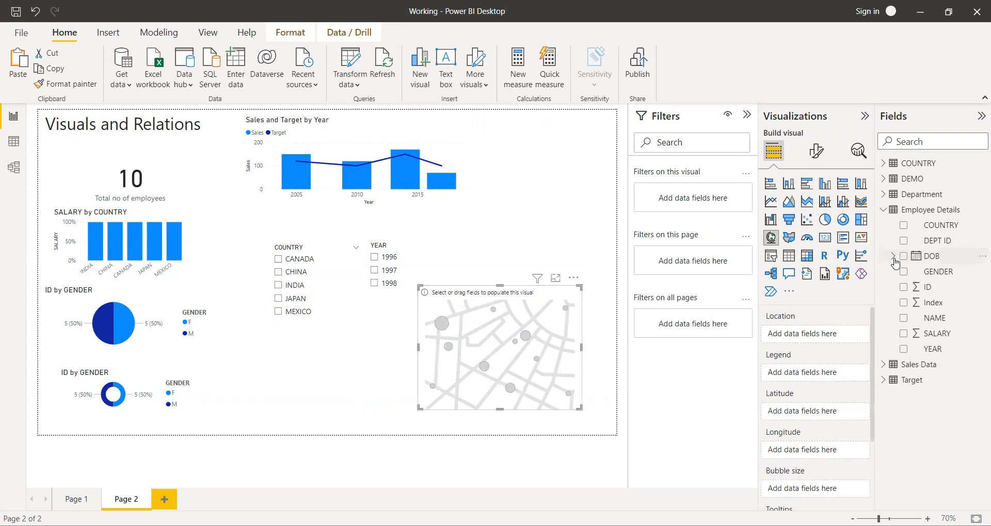
left_click(904, 228)
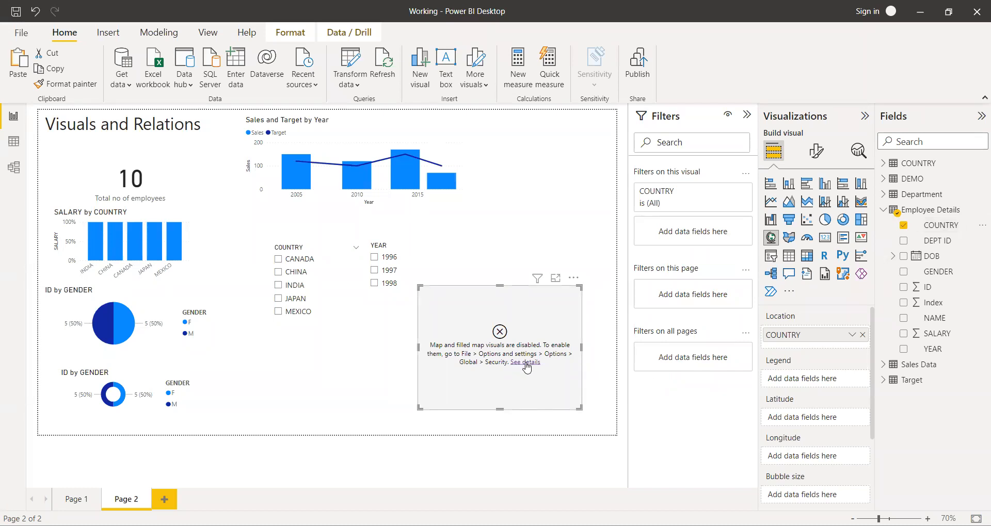
Enable the use of Map and Filled Map visuals in the global Security options and apply the change.
left_click(21, 32)
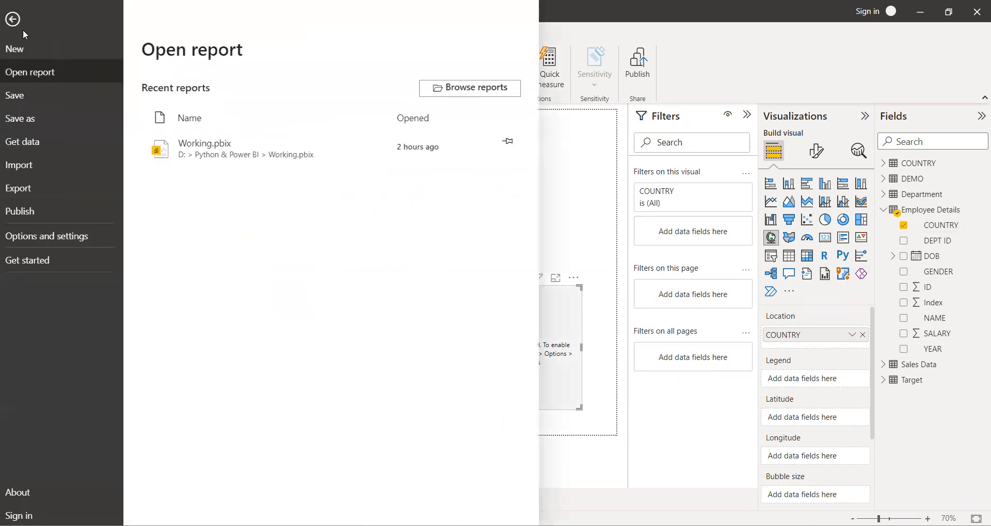
left_click(23, 238)
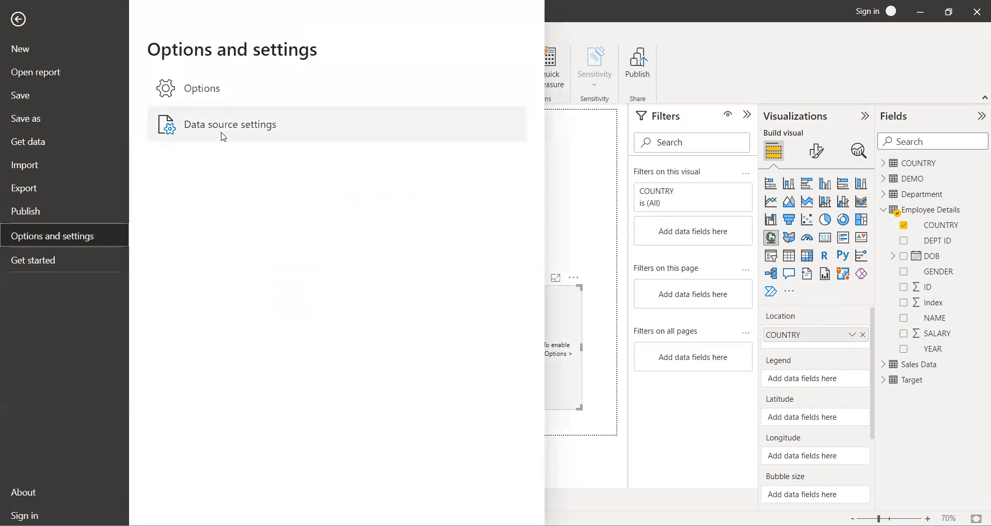
key("Escape")
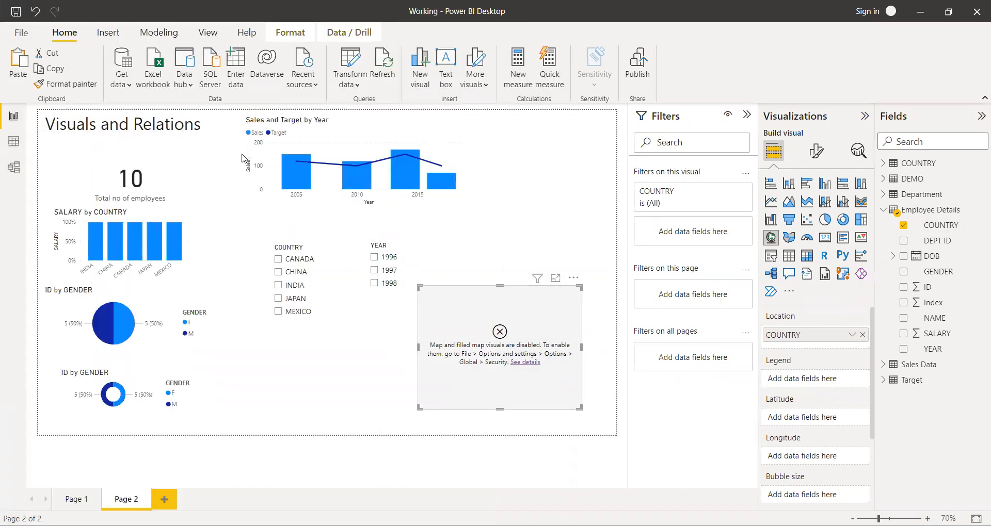
scroll(341, 244, "down", 1)
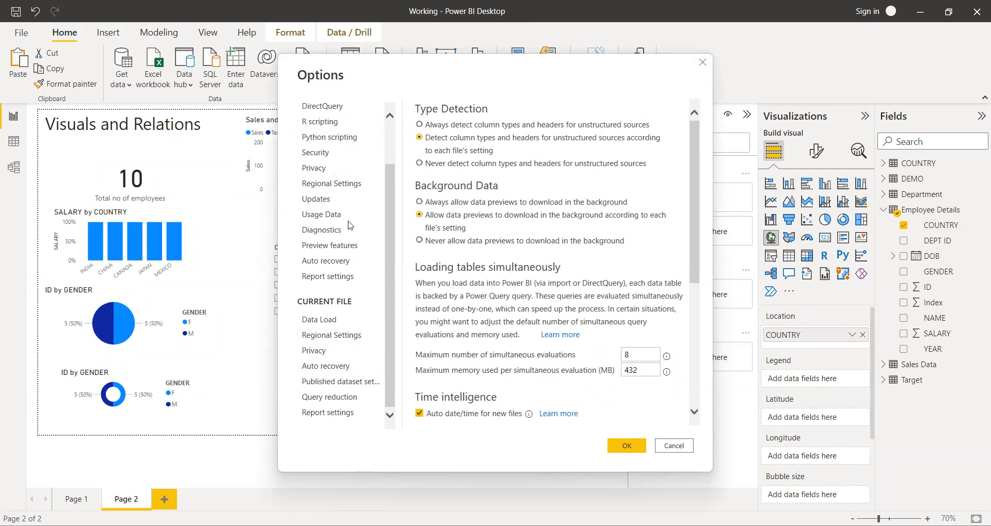
scroll(349, 225, "up", 1)
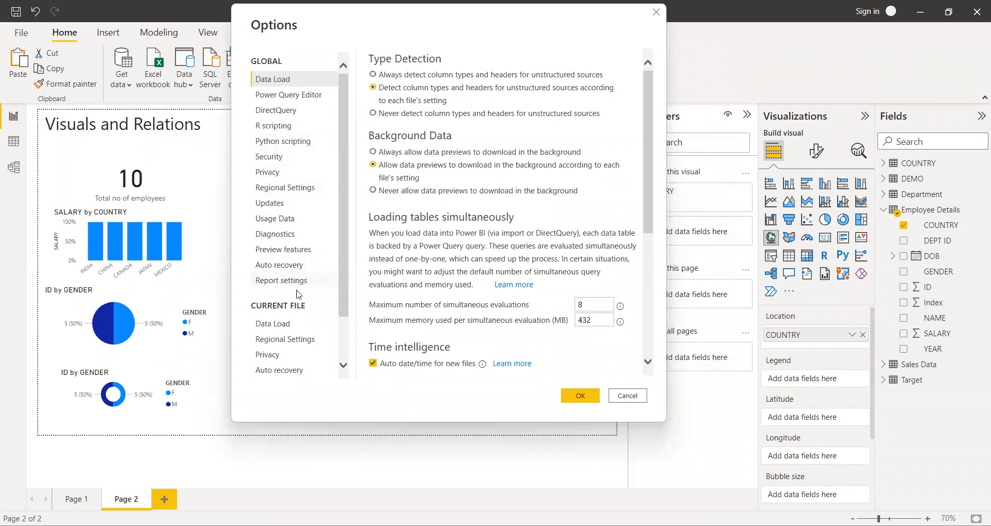
scroll(298, 265, "down", 3)
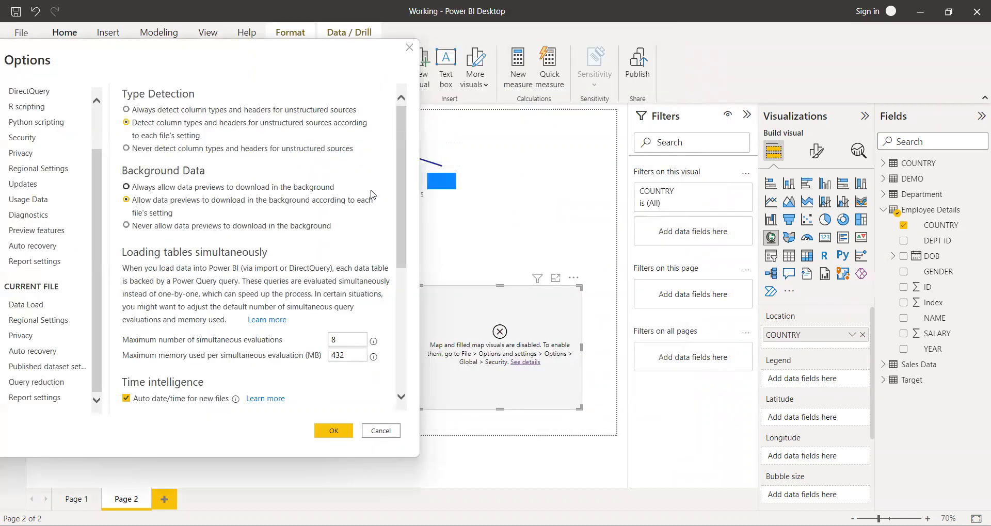
left_click(333, 355)
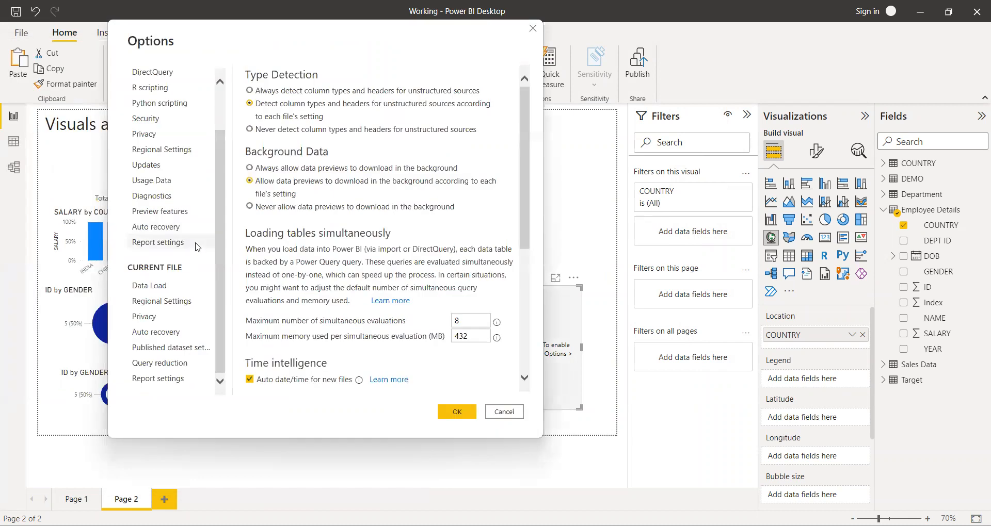
scroll(196, 246, "up", 2)
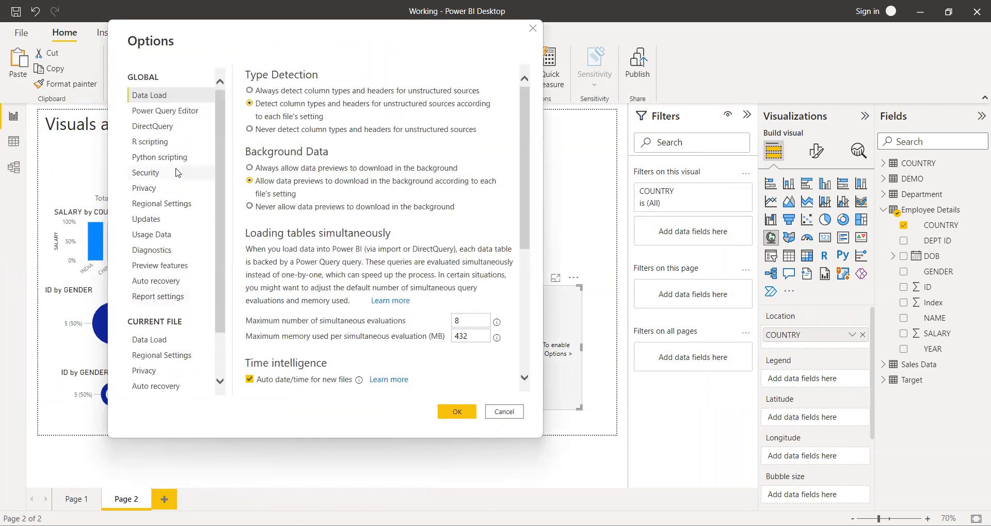
left_click(177, 172)
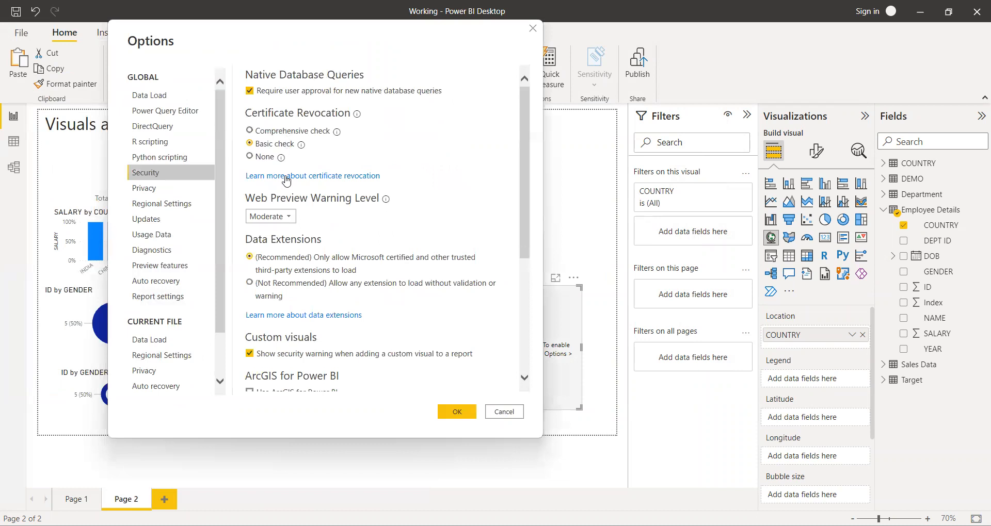
scroll(291, 266, "down", 3)
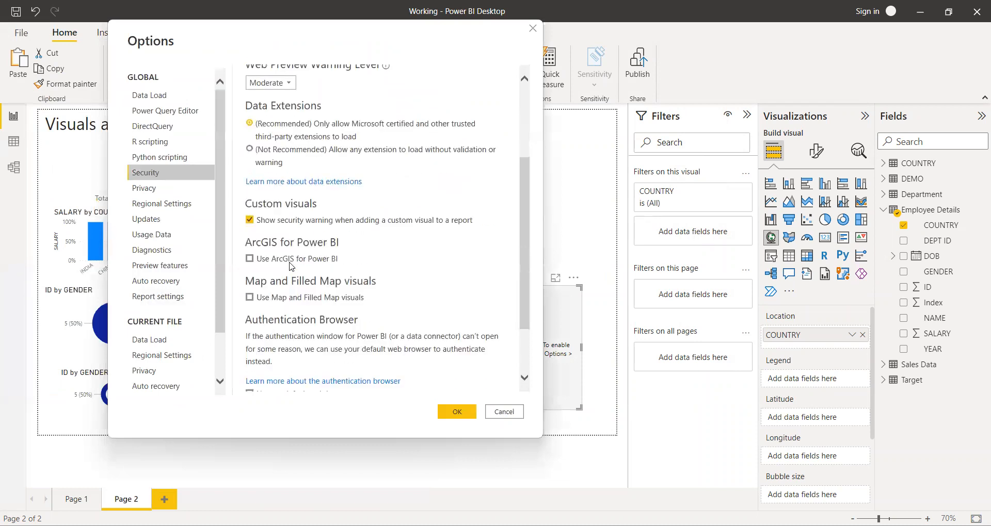
scroll(292, 266, "down", 2)
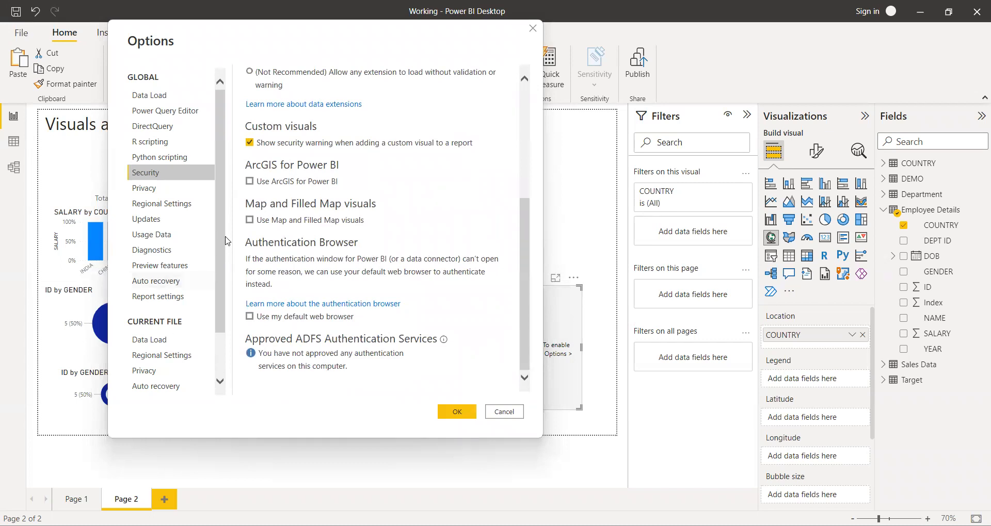
left_click(250, 221)
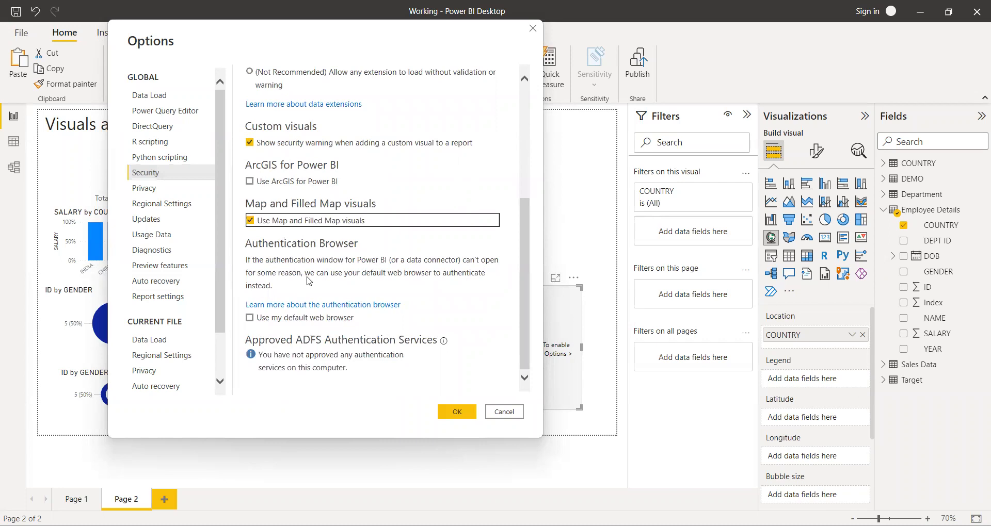
left_click(447, 413)
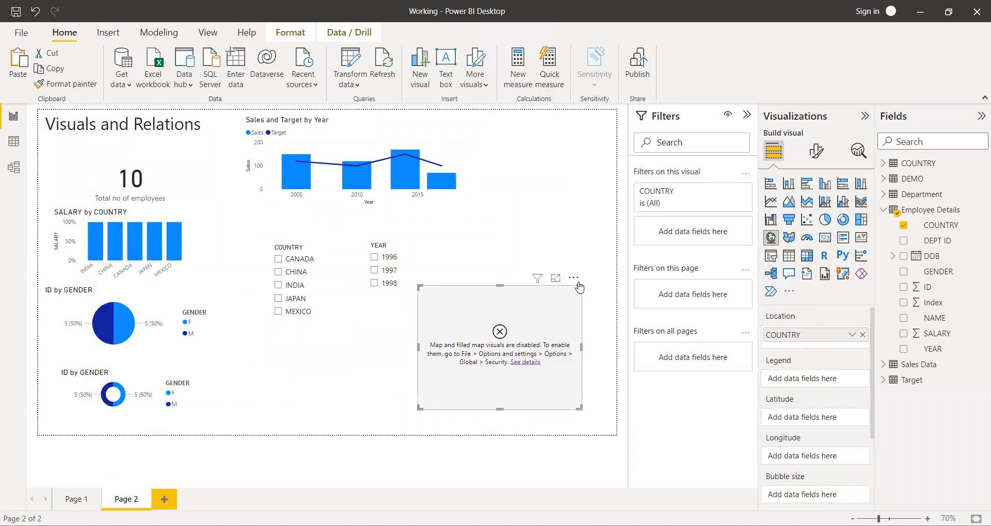
Replace the disabled map with a new Map visual that uses COUNTRY from Employee Details as location, and enlarge it.
left_click(574, 279)
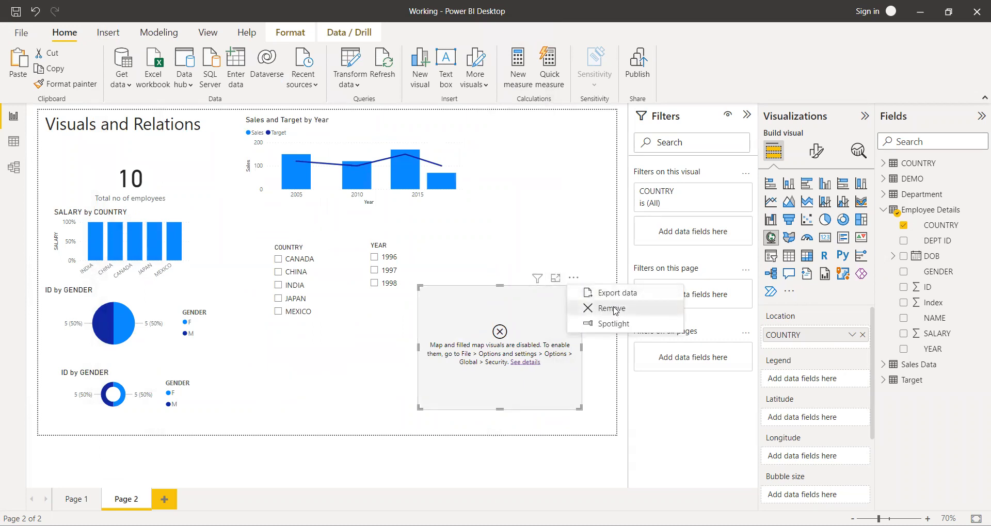
left_click(613, 309)
left_click(771, 237)
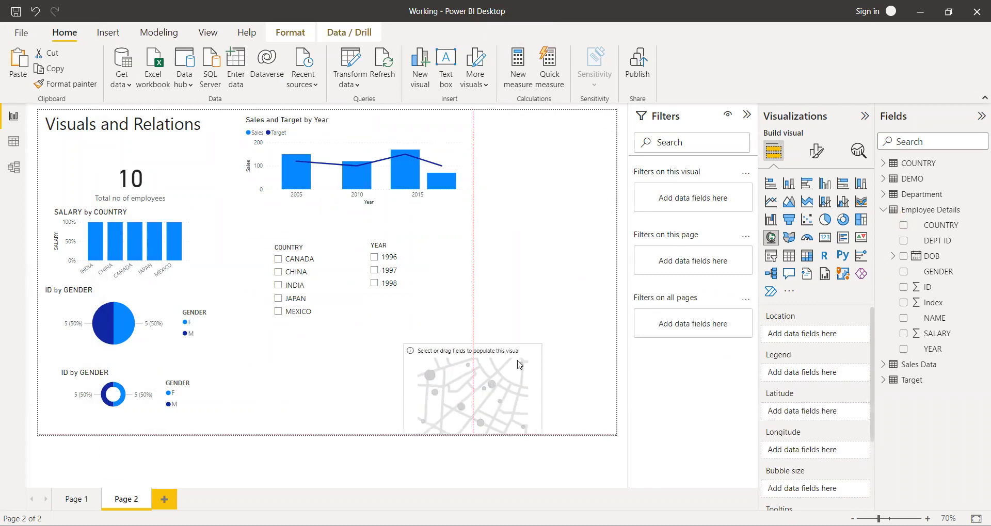
left_click(903, 225)
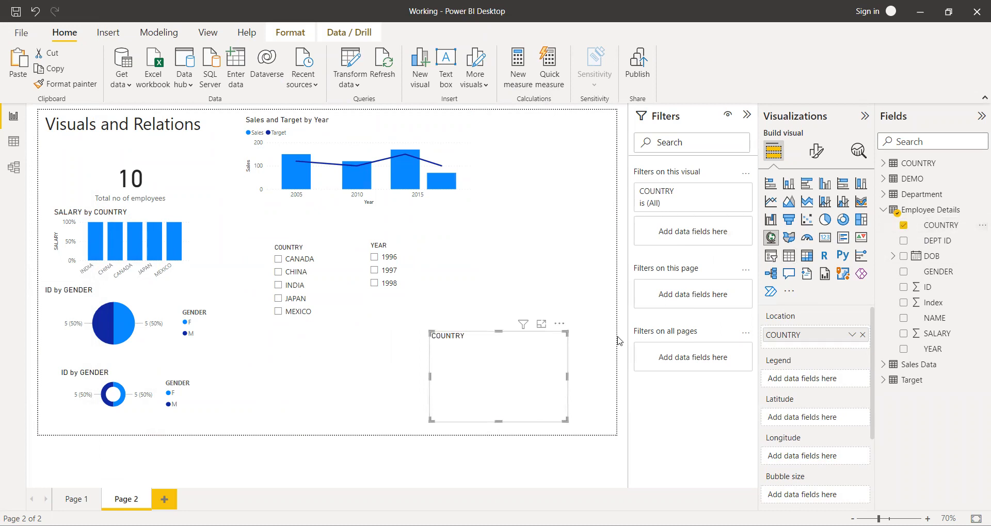
left_click_drag(566, 332, 597, 308)
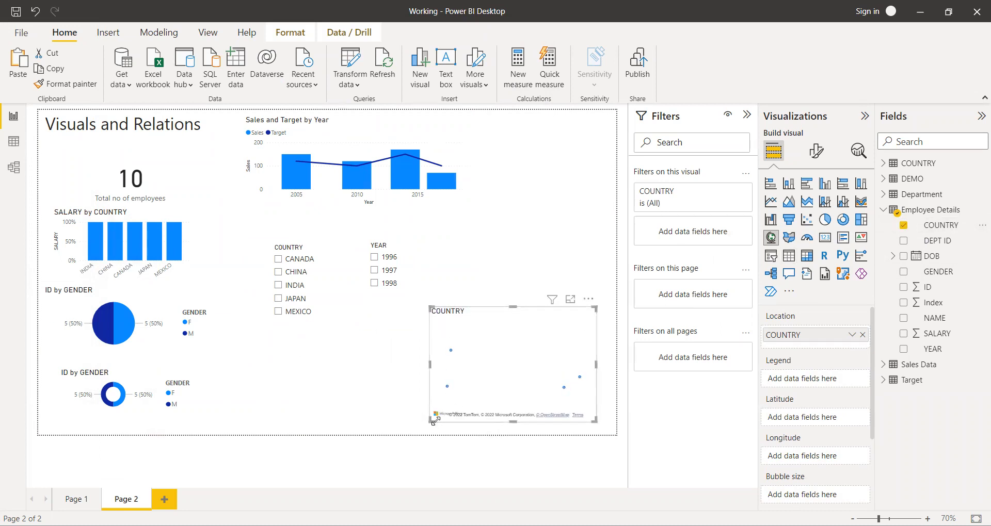
Open the country map in focus mode and add ID from Employee Details as its bubble size.
left_click(570, 299)
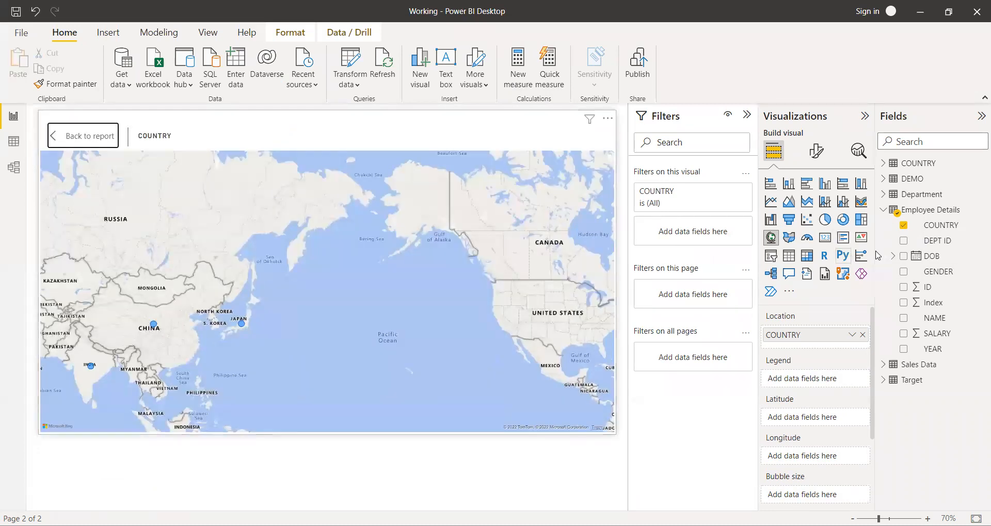
left_click(903, 287)
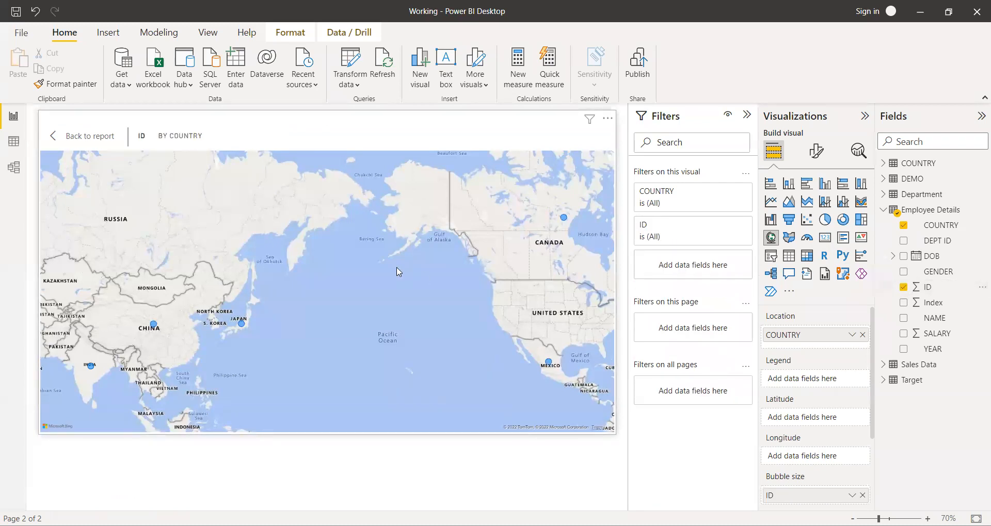
Examine the ID values of the CHINA, INDIA, MEXICO and CANADA bubbles on the map, and return to the report page.
left_click_drag(415, 326, 532, 270)
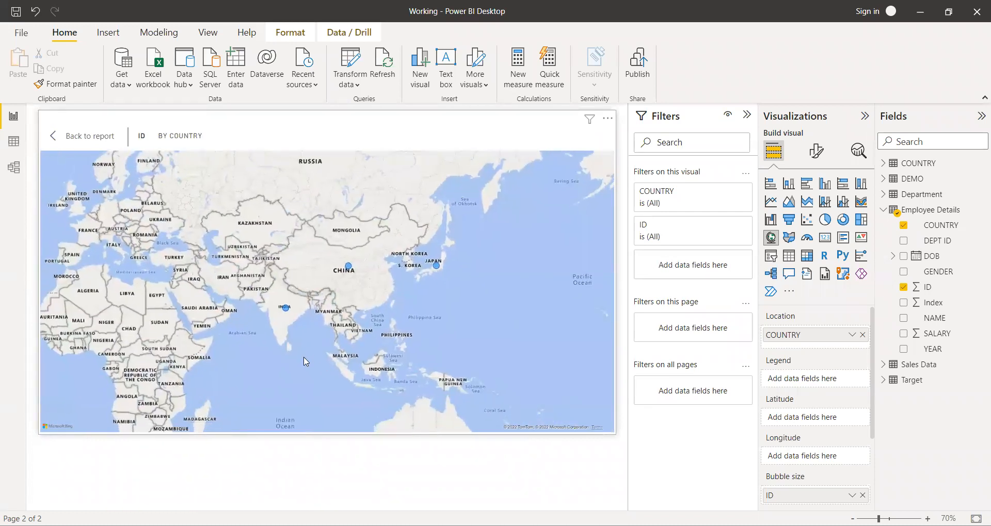
scroll(343, 330, "down", 1)
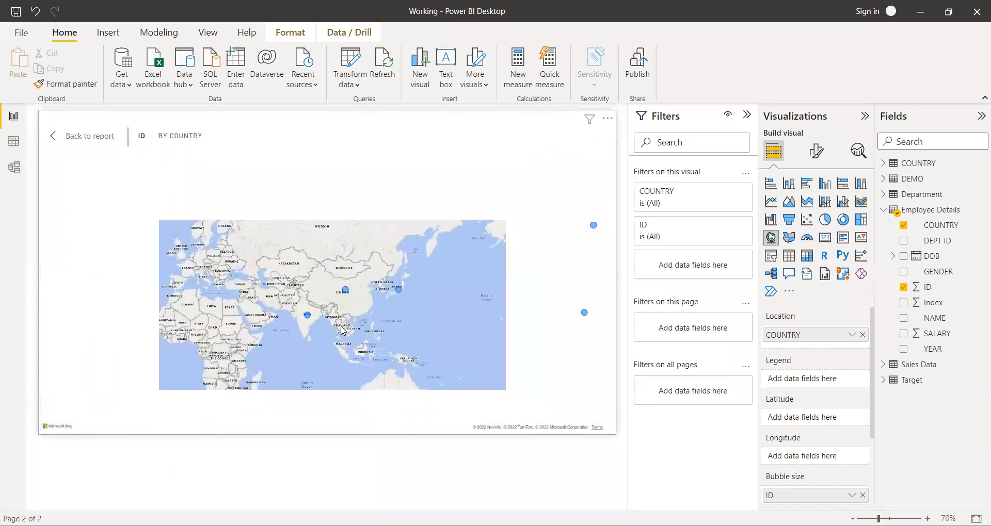
scroll(343, 330, "up", 1)
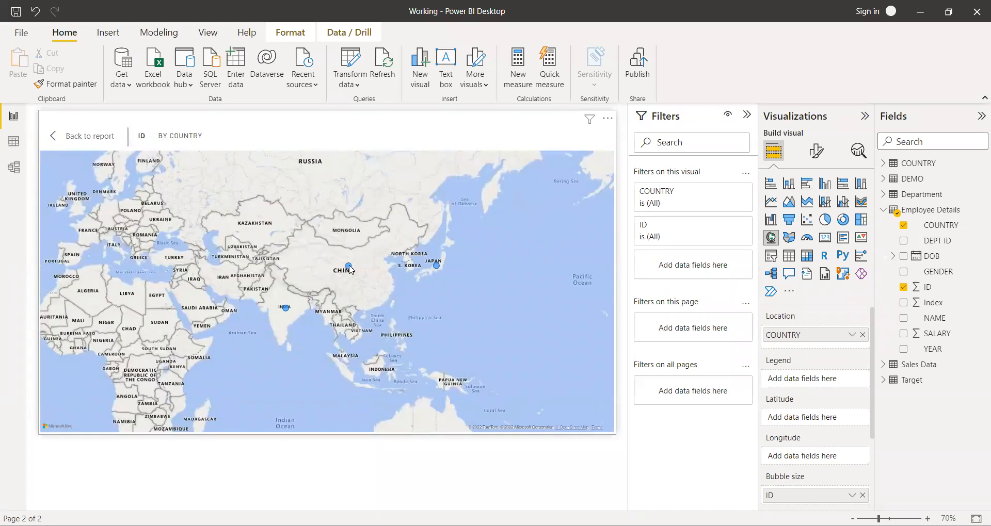
mouse_move(350, 268)
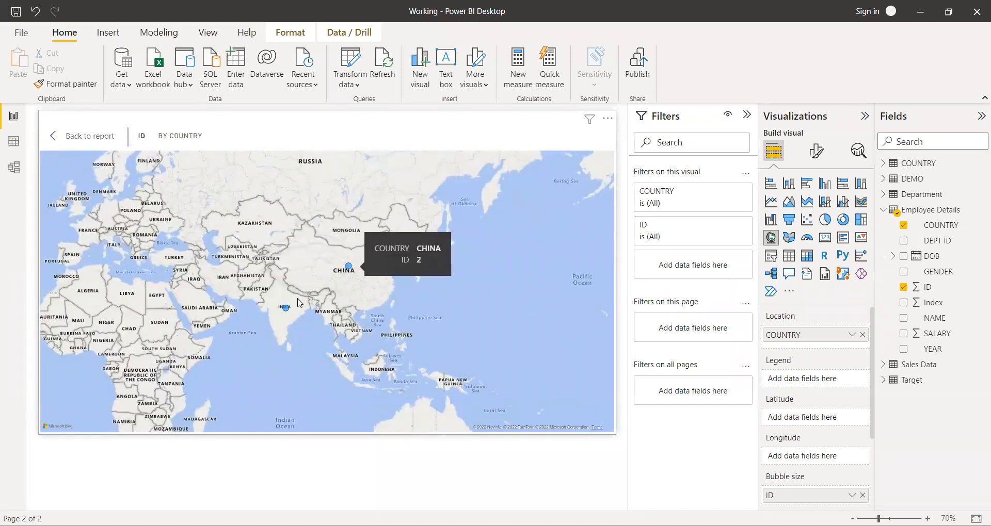
mouse_move(285, 309)
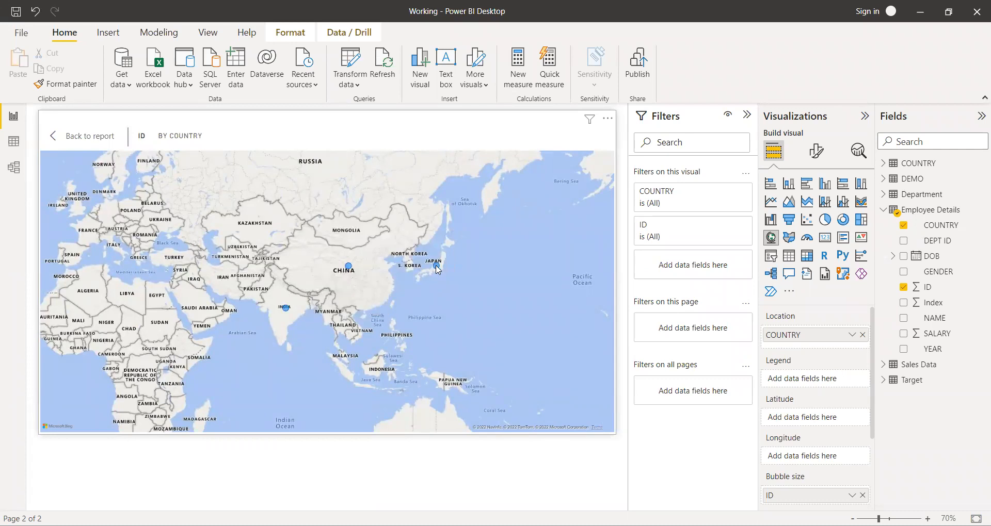
scroll(496, 268, "down", 1)
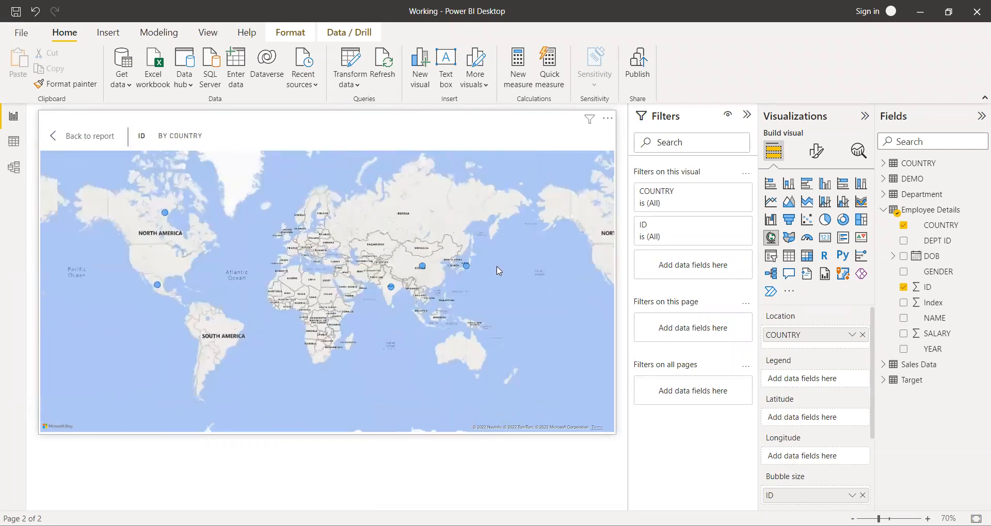
left_click_drag(514, 273, 320, 279)
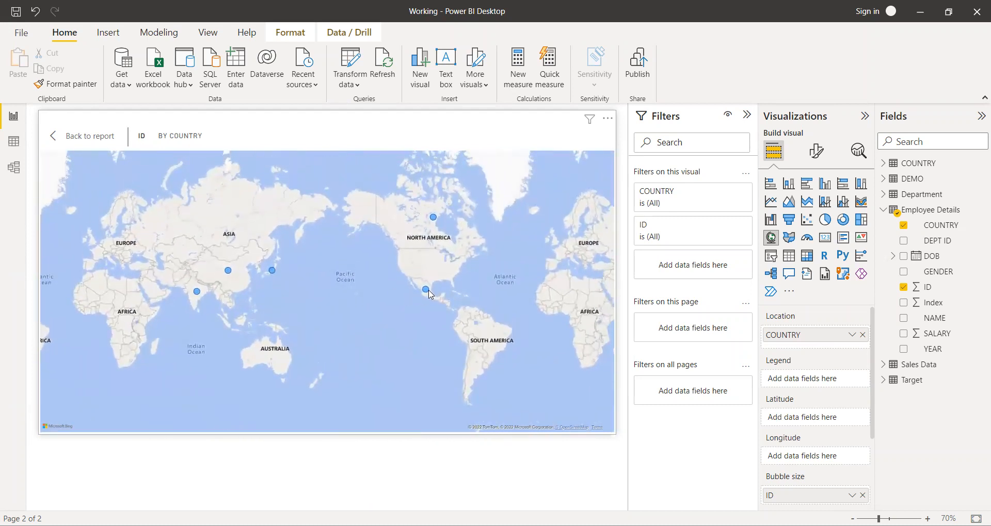
mouse_move(426, 293)
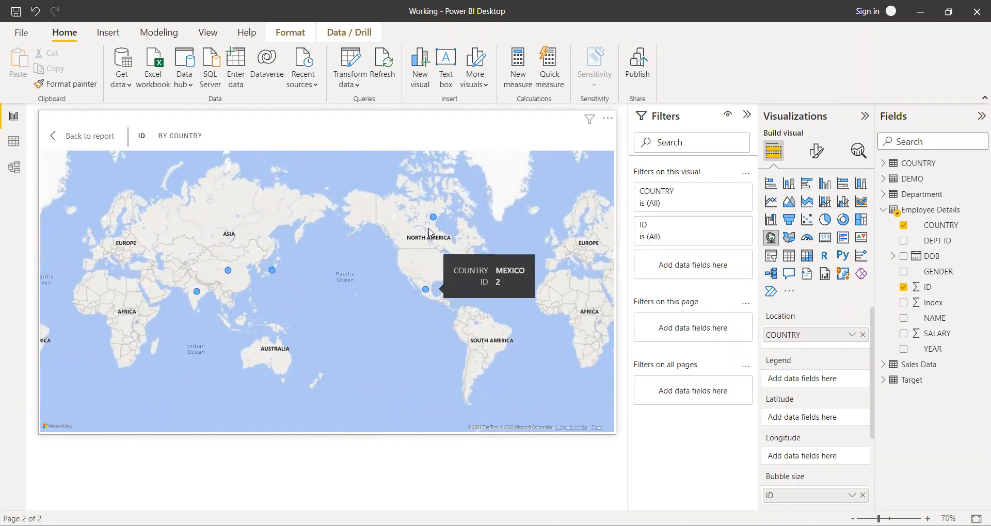
mouse_move(434, 224)
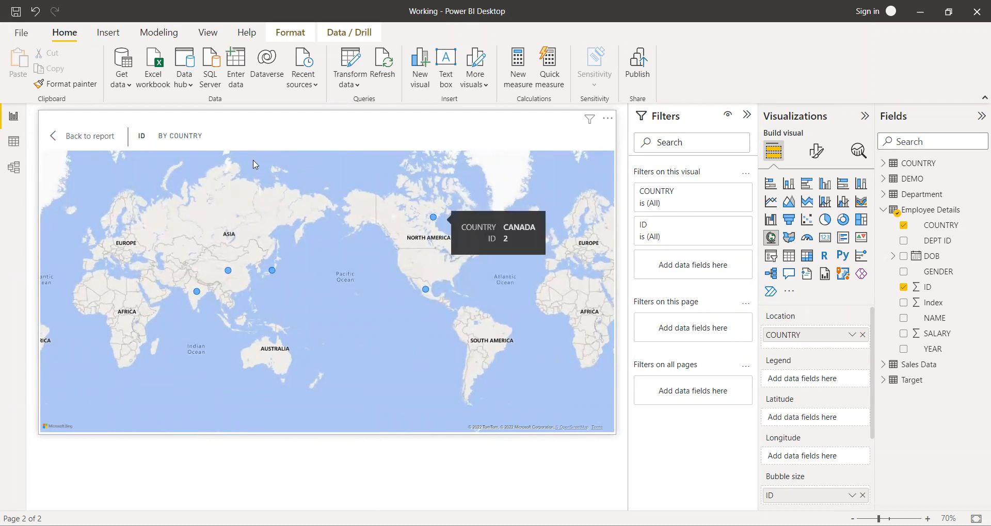
left_click(110, 135)
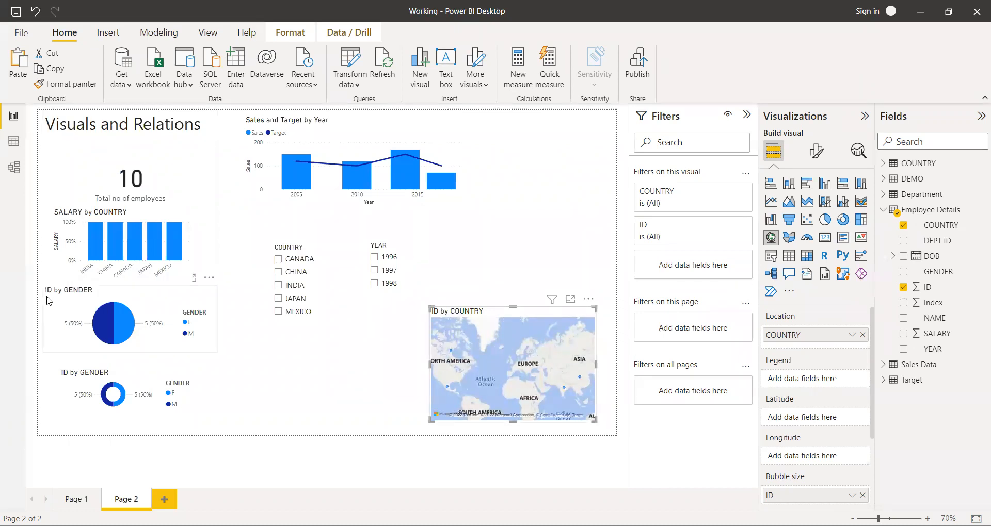
left_click(302, 407)
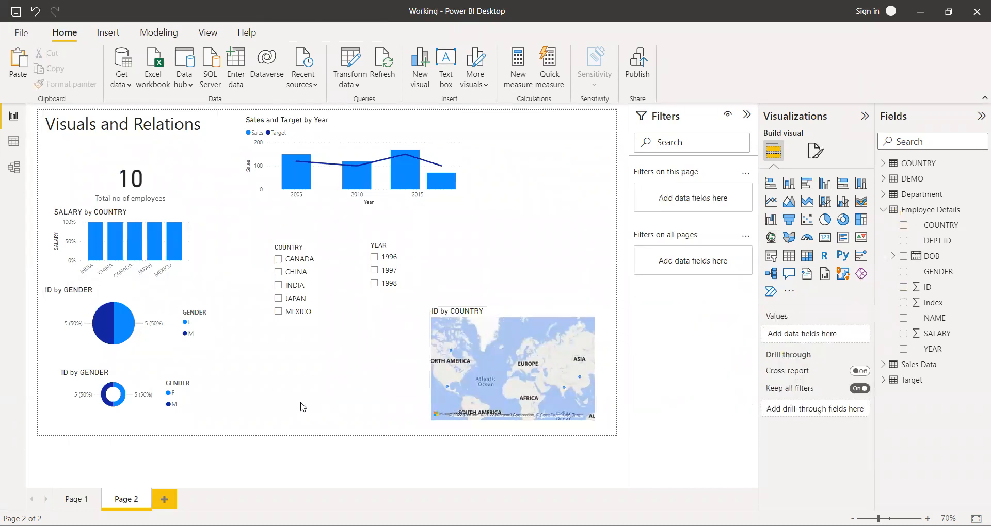